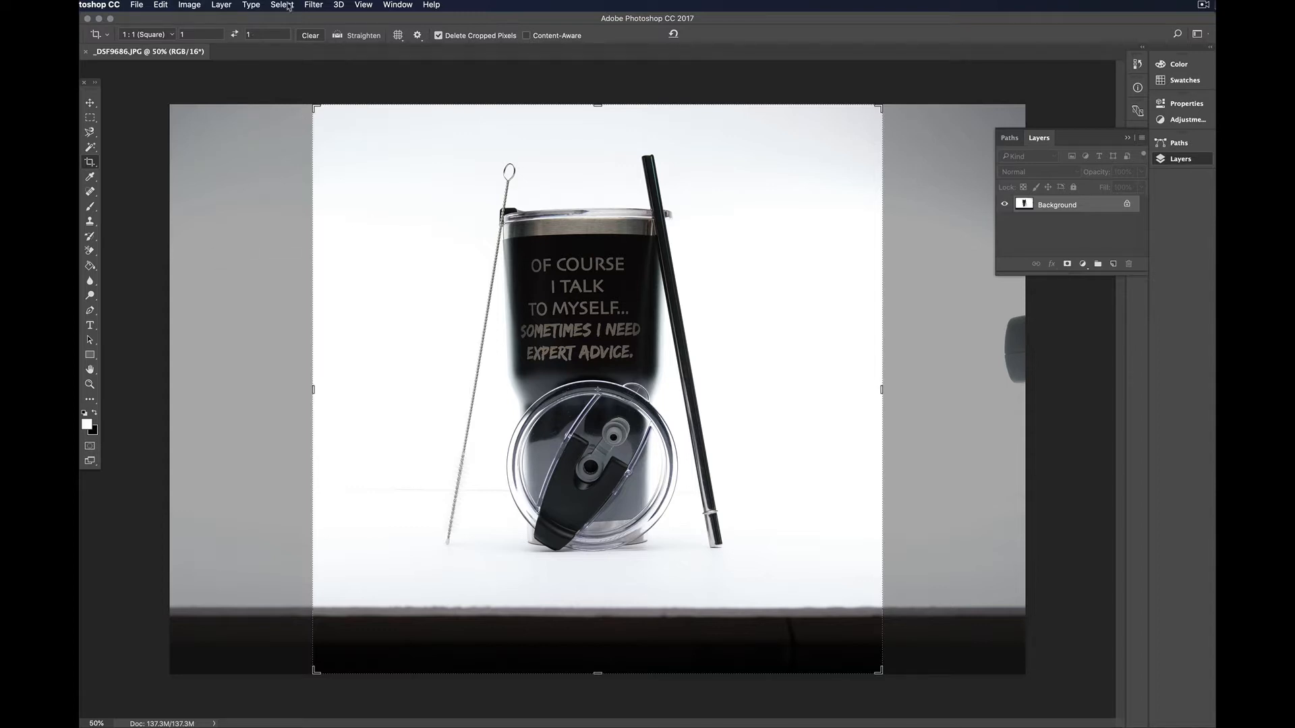
# - Select the bright background with Color Range, using sampled colors and a fuzziness of 53
pyautogui.click(288, 6)
pyautogui.click(324, 120)
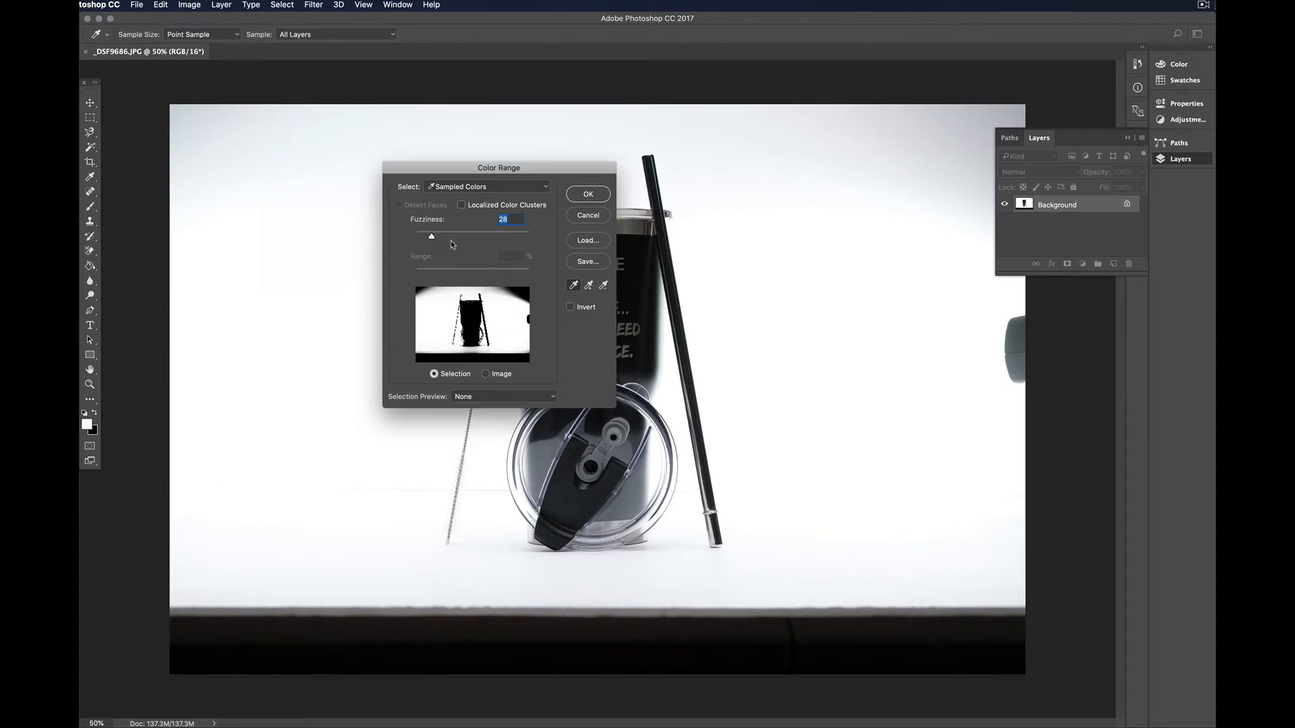
pyautogui.moveTo(431, 237); pyautogui.dragTo(445, 241)
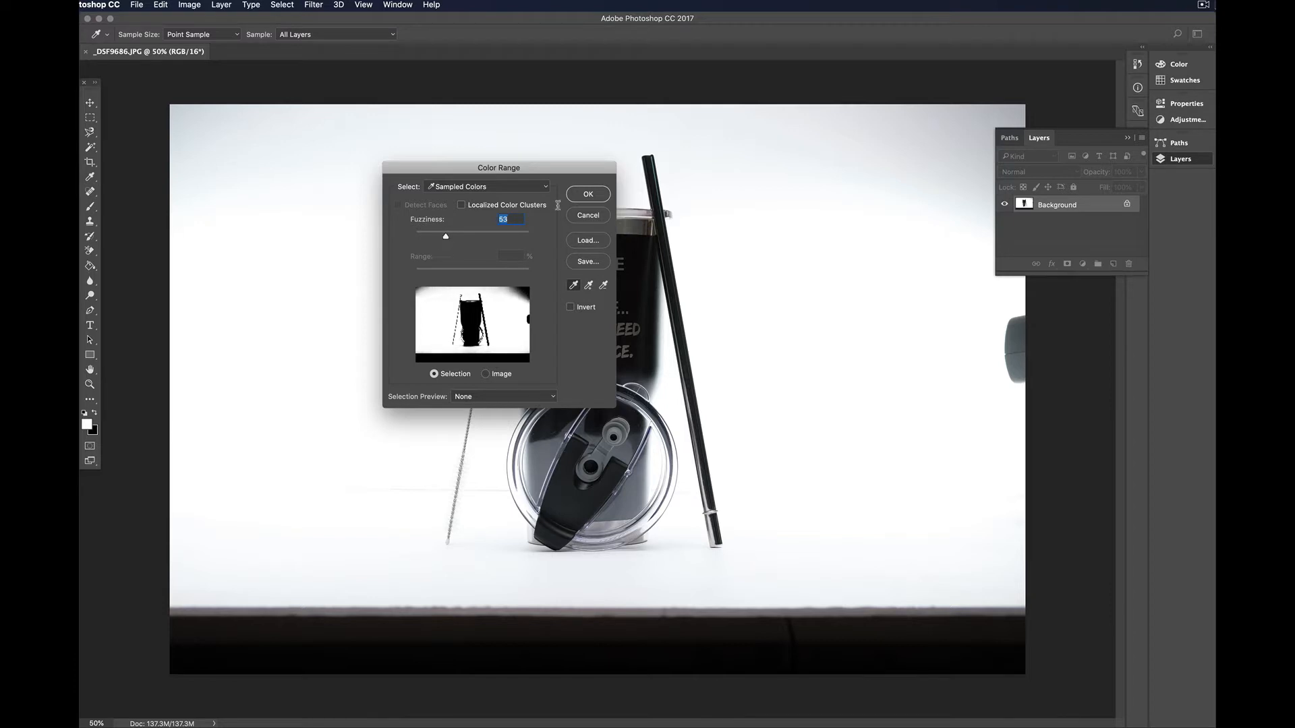
pyautogui.click(588, 195)
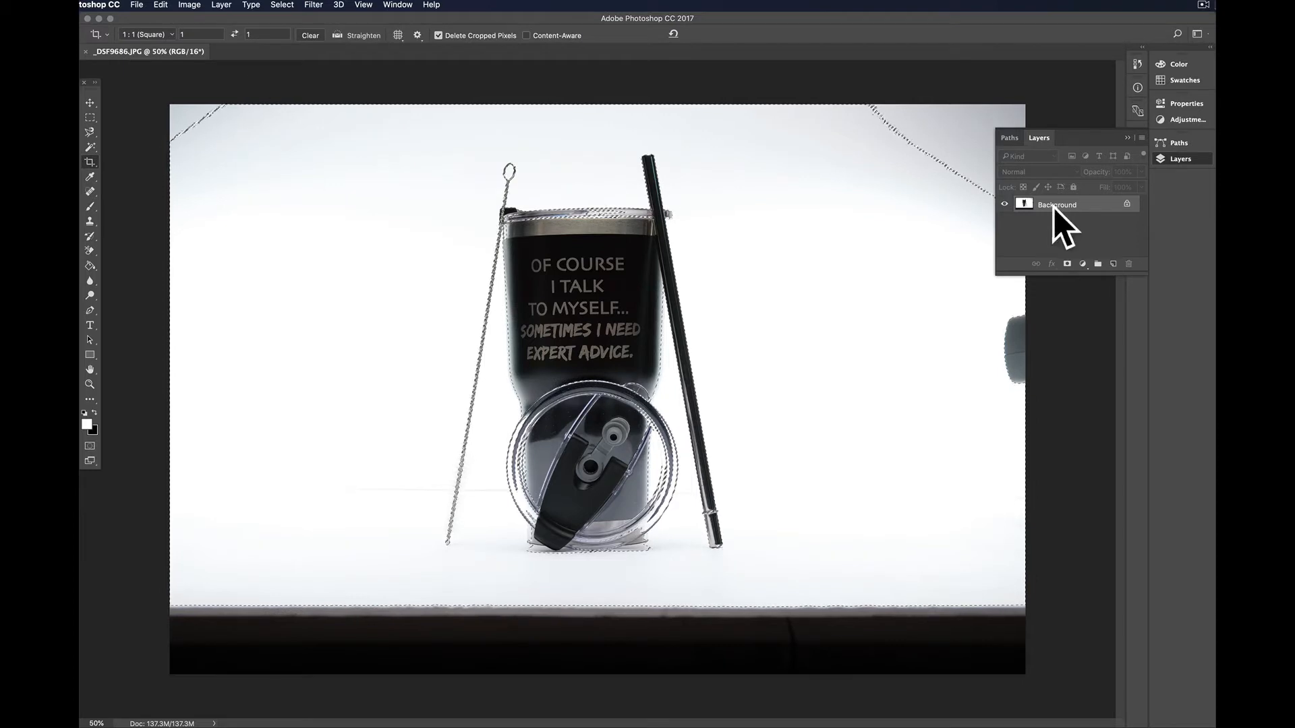
# - Create a layer group masked by the selection, containing a new layer filled with white
pyautogui.click(1098, 265)
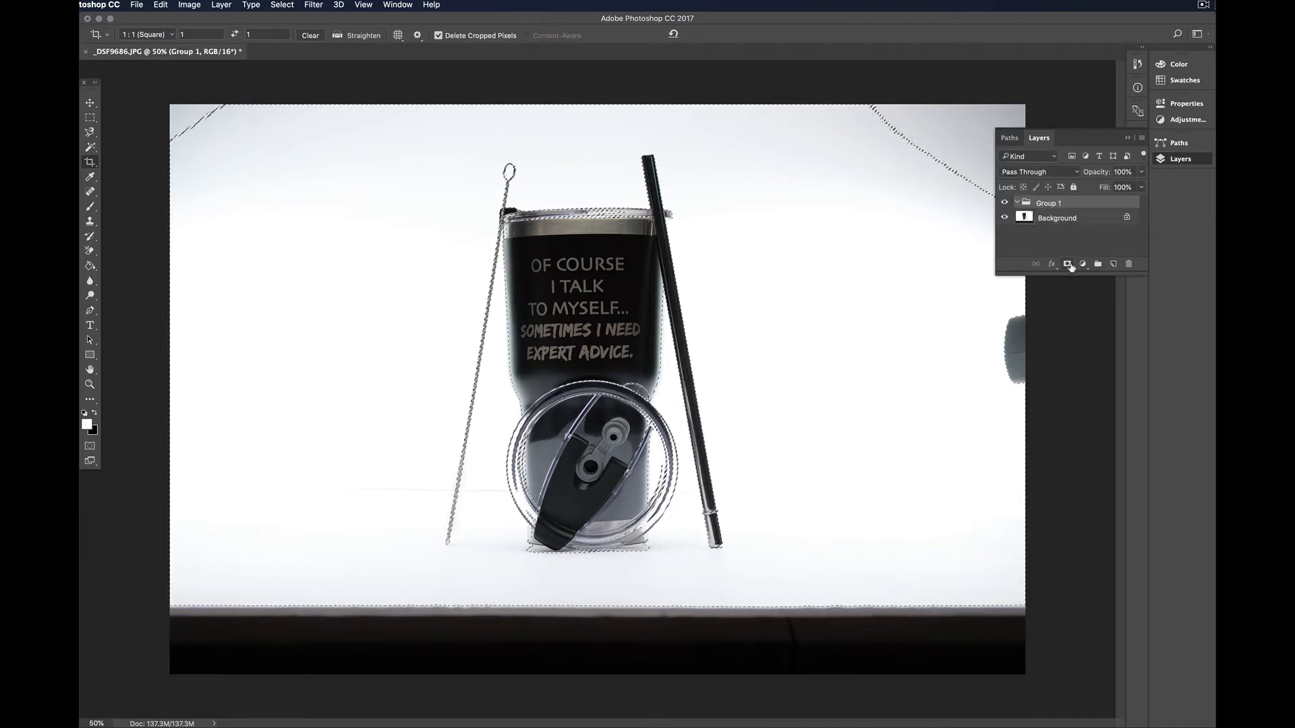
pyautogui.click(1068, 265)
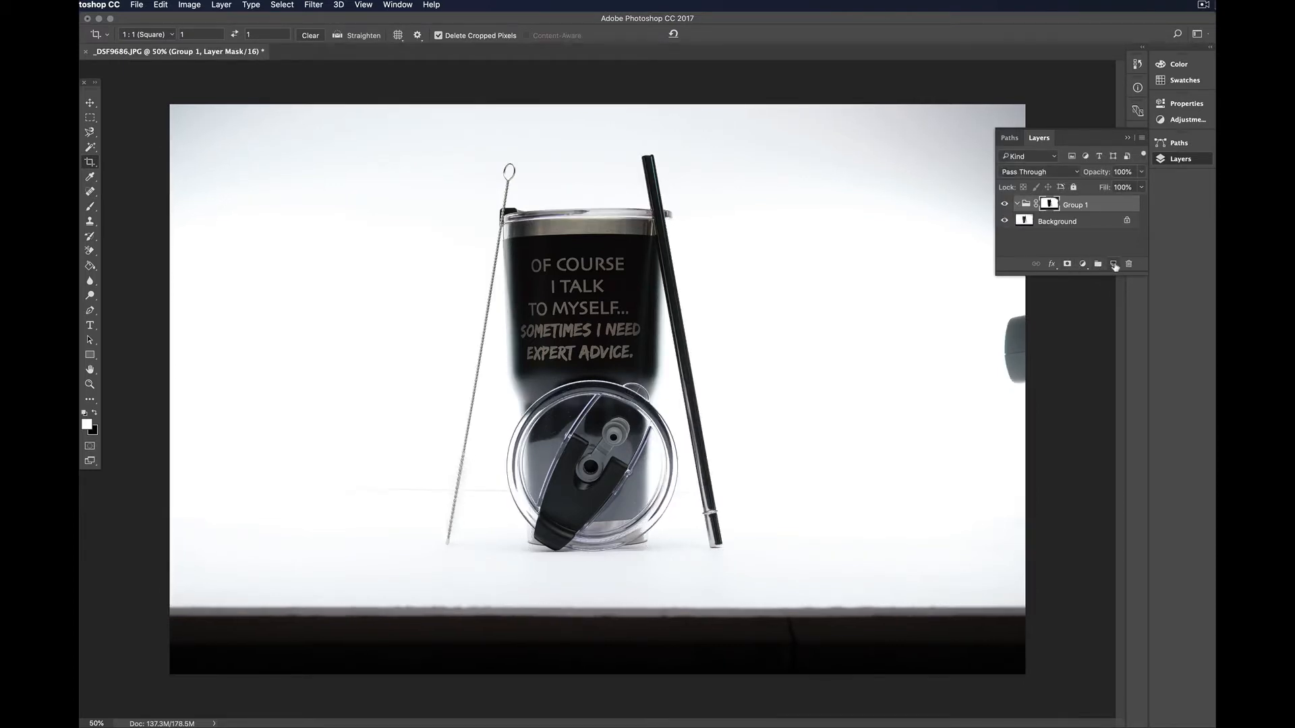
pyautogui.click(1115, 265)
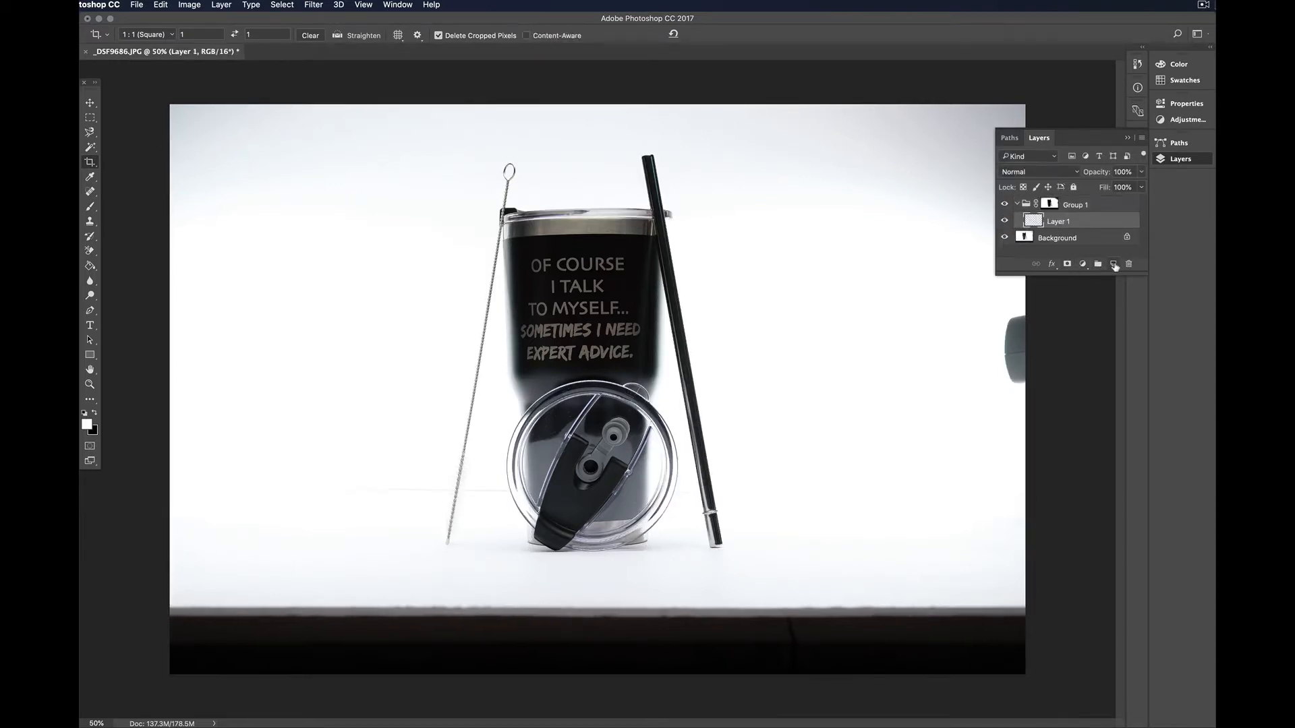
pyautogui.click(91, 266)
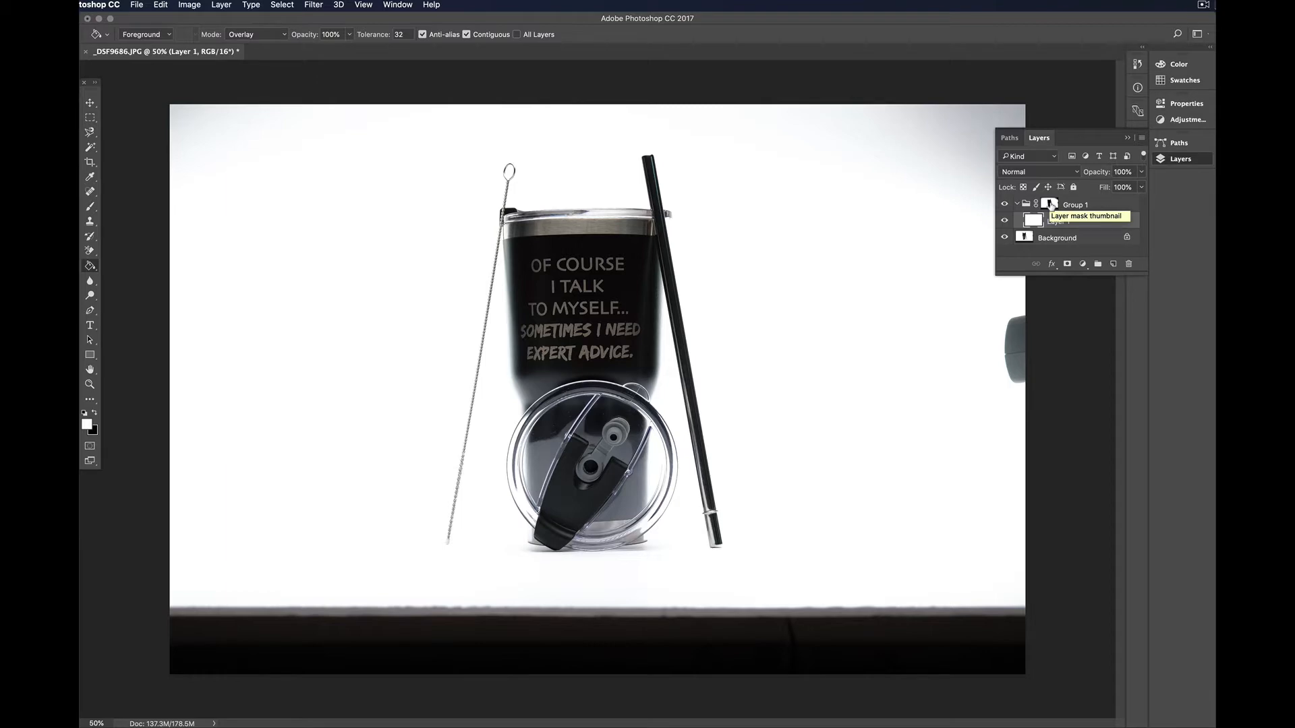
# - Display the group's layer mask alone on the canvas and set the Brush tool to Overlay mode
pyautogui.keyDown('alt'); pyautogui.click(1050, 205); pyautogui.keyUp('alt')
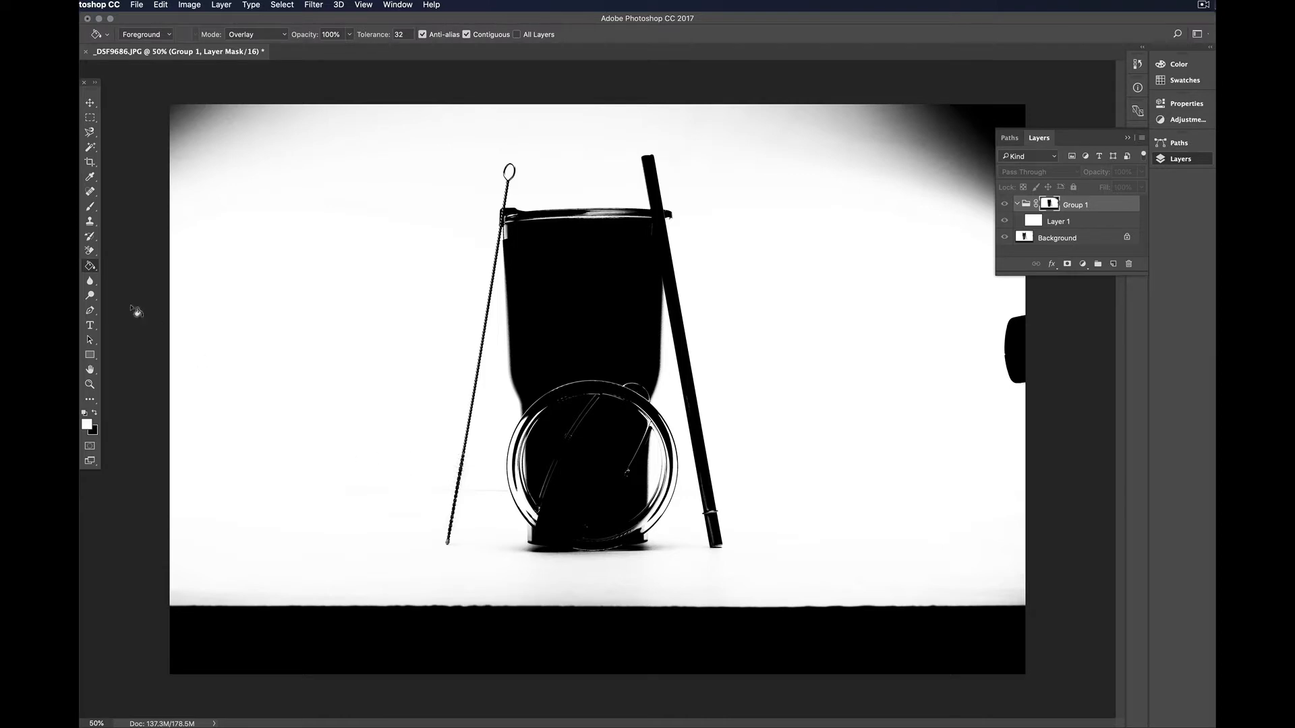
pyautogui.click(89, 208)
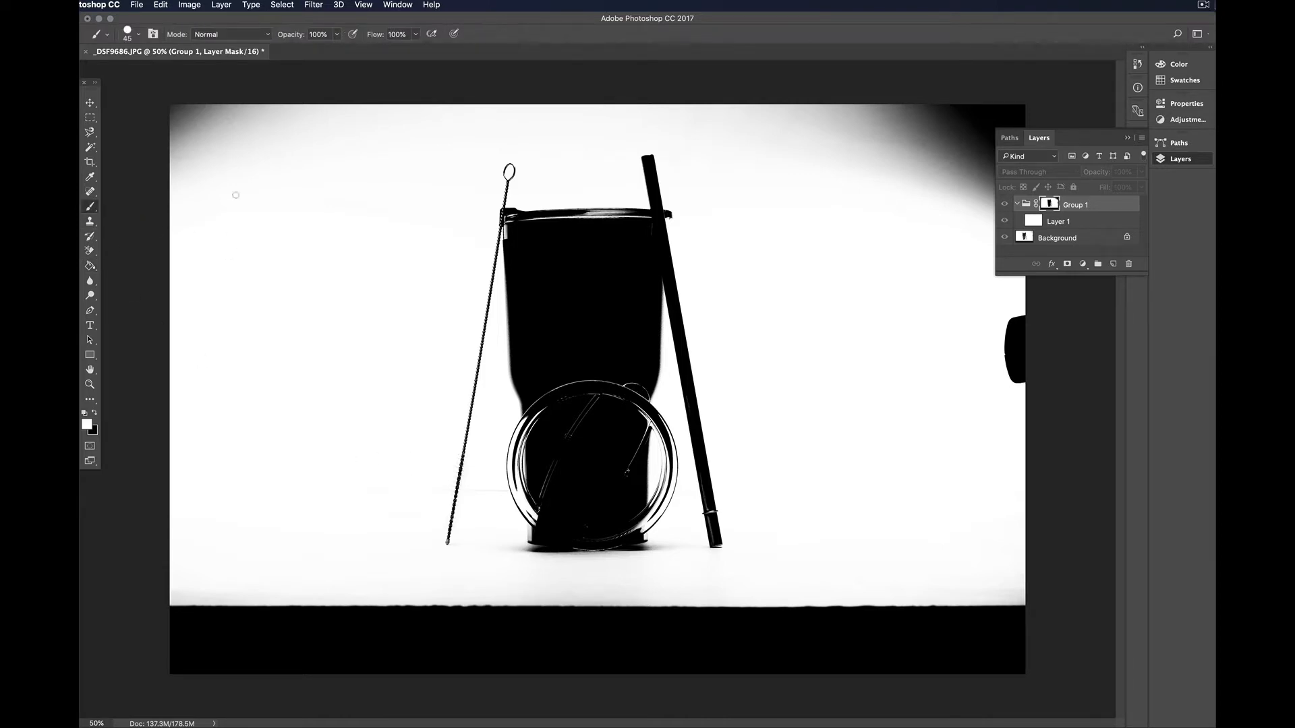
pyautogui.click(235, 37)
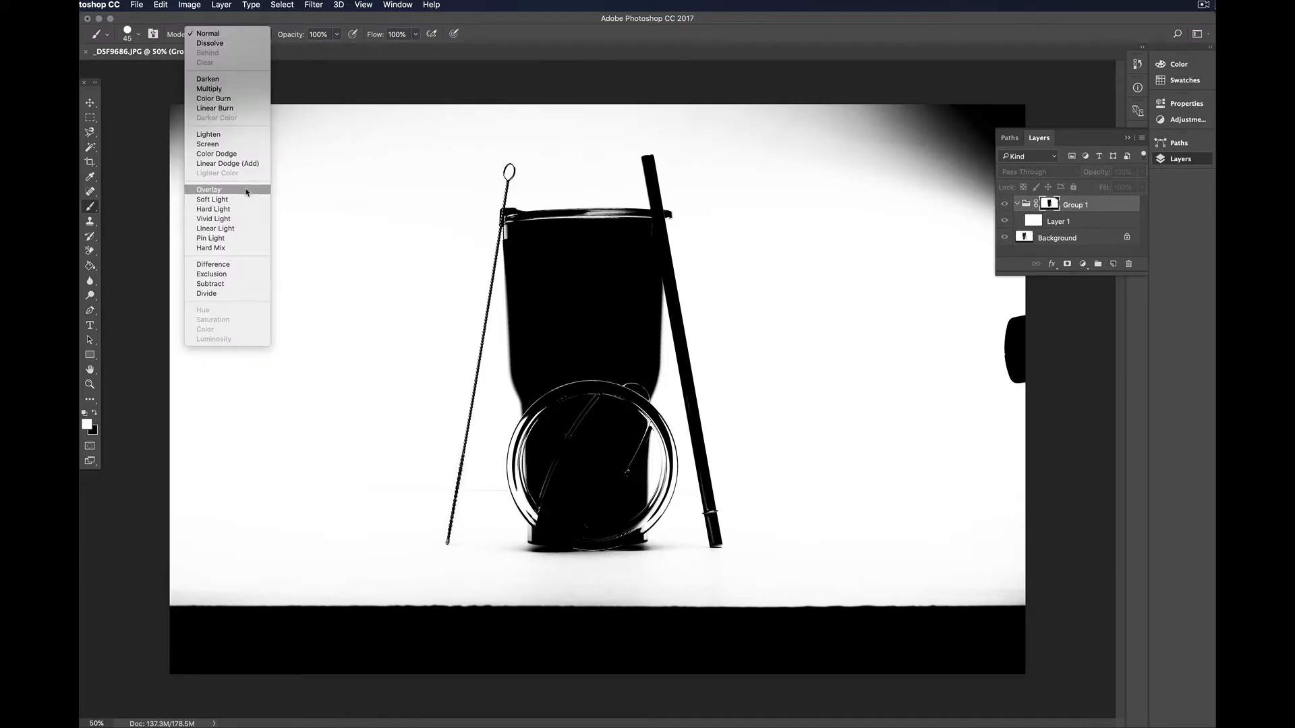
pyautogui.click(216, 190)
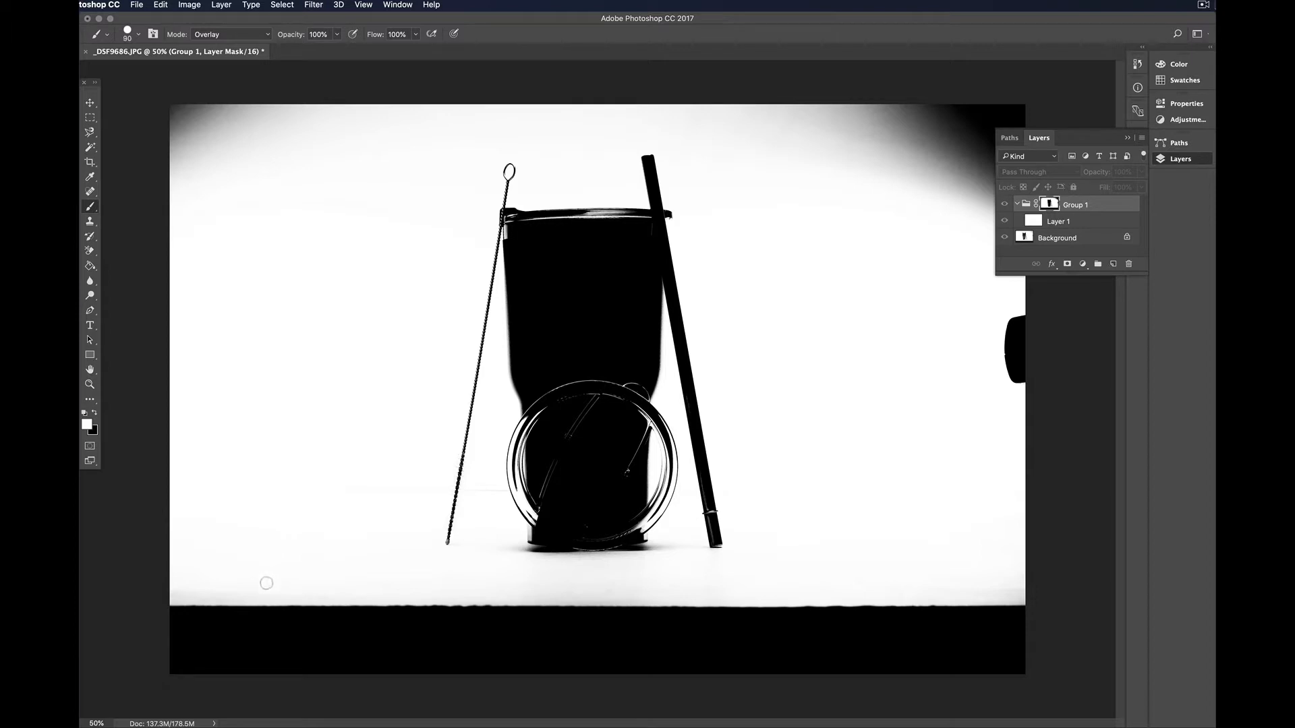
# - Enlarge the brush to 1000 and paint white across the mask's background and upper corners to clear the grey areas
pyautogui.press(']')
pyautogui.press(']')
pyautogui.press(']')
pyautogui.press(']')
pyautogui.press(']')
pyautogui.press(']')
pyautogui.press(']')
pyautogui.press(']')
pyautogui.press(']')
pyautogui.press(']')
pyautogui.moveTo(199, 626); pyautogui.dragTo(1022, 615)
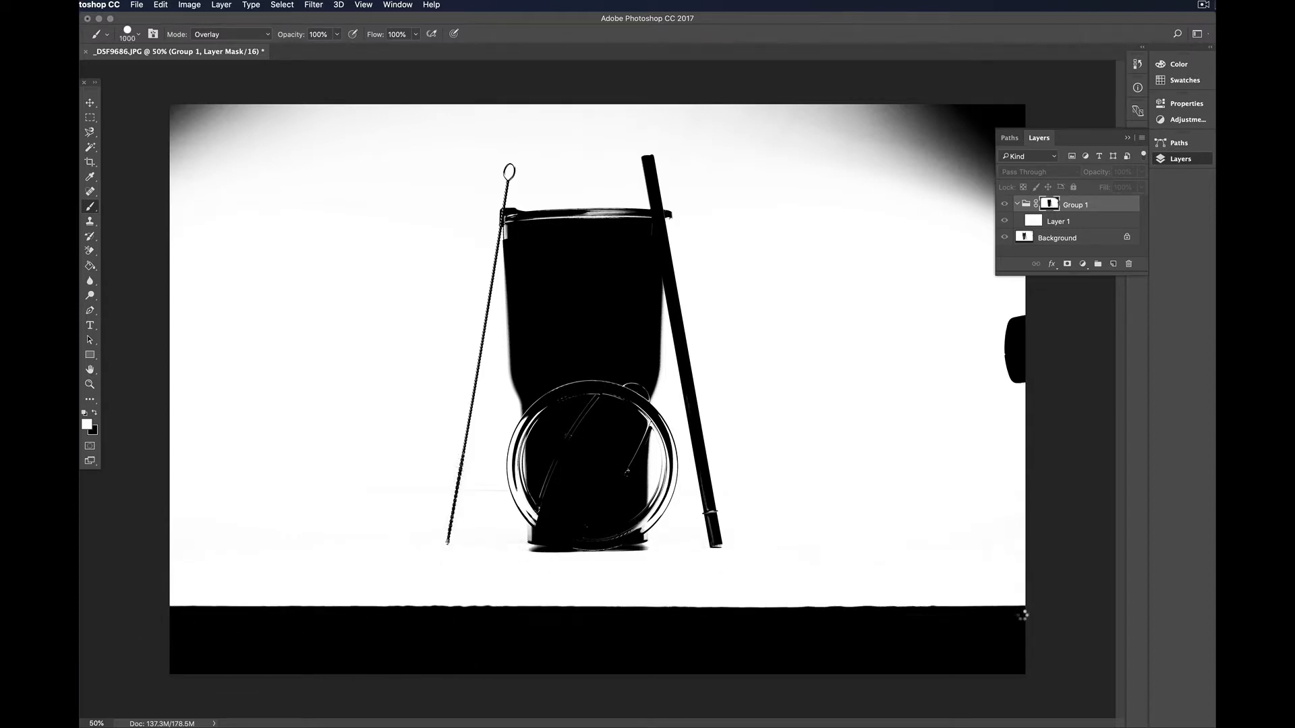
pyautogui.moveTo(888, 531); pyautogui.dragTo(385, 537)
pyautogui.moveTo(126, 430)
pyautogui.mouseDown()
pyautogui.moveTo(533, 395)
pyautogui.moveTo(994, 399)
pyautogui.mouseUp()
pyautogui.moveTo(661, 384)
pyautogui.mouseDown()
pyautogui.moveTo(205, 360)
pyautogui.moveTo(179, 243)
pyautogui.moveTo(985, 303)
pyautogui.moveTo(1004, 291)
pyautogui.moveTo(973, 185)
pyautogui.moveTo(902, 140)
pyautogui.moveTo(819, 242)
pyautogui.moveTo(583, 137)
pyautogui.mouseUp()
pyautogui.moveTo(628, 201)
pyautogui.mouseDown()
pyautogui.moveTo(424, 196)
pyautogui.moveTo(478, 149)
pyautogui.moveTo(250, 141)
pyautogui.mouseUp()
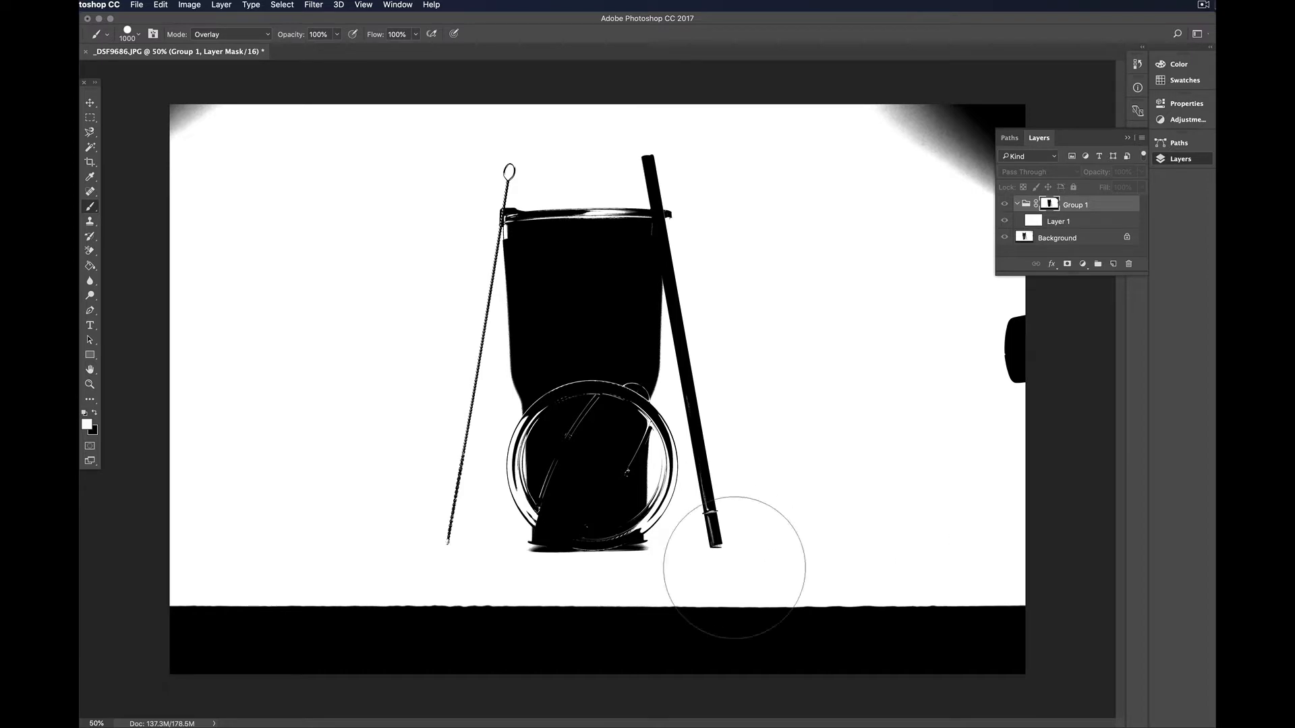
pyautogui.moveTo(841, 659); pyautogui.dragTo(204, 644)
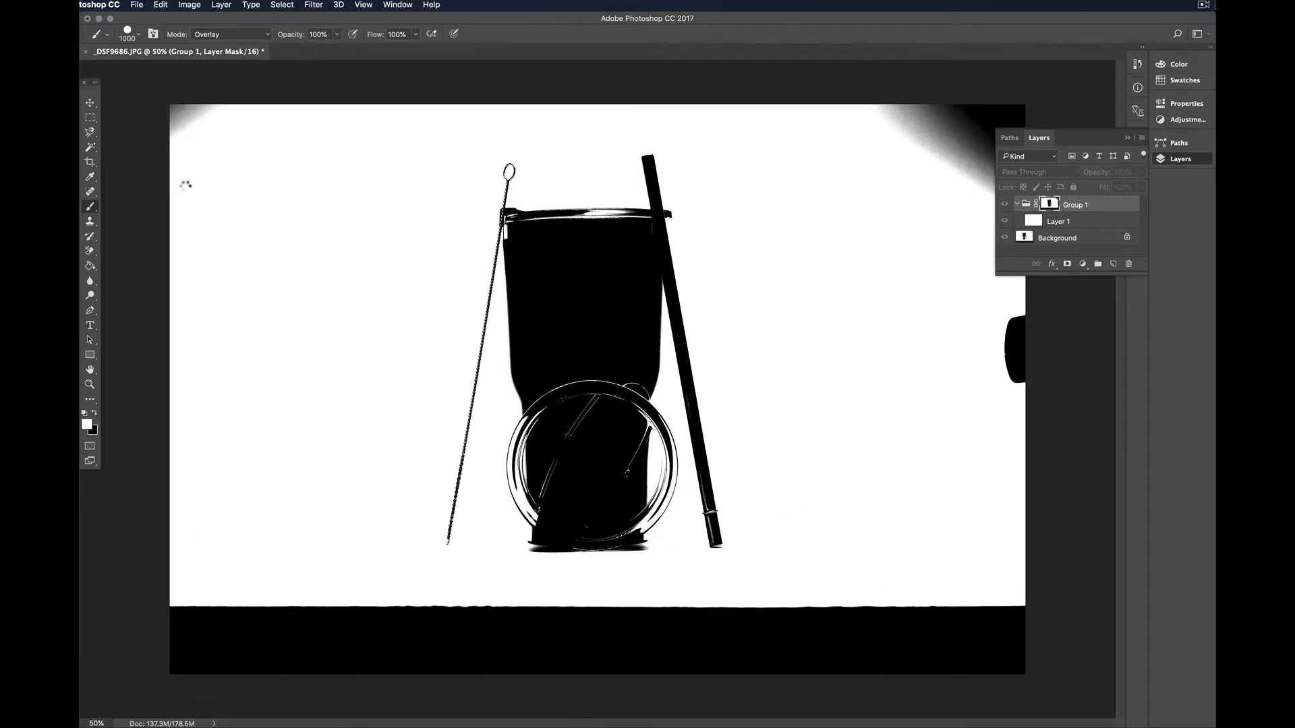
pyautogui.moveTo(185, 186)
pyautogui.mouseDown()
pyautogui.moveTo(719, 153)
pyautogui.moveTo(1034, 219)
pyautogui.mouseUp()
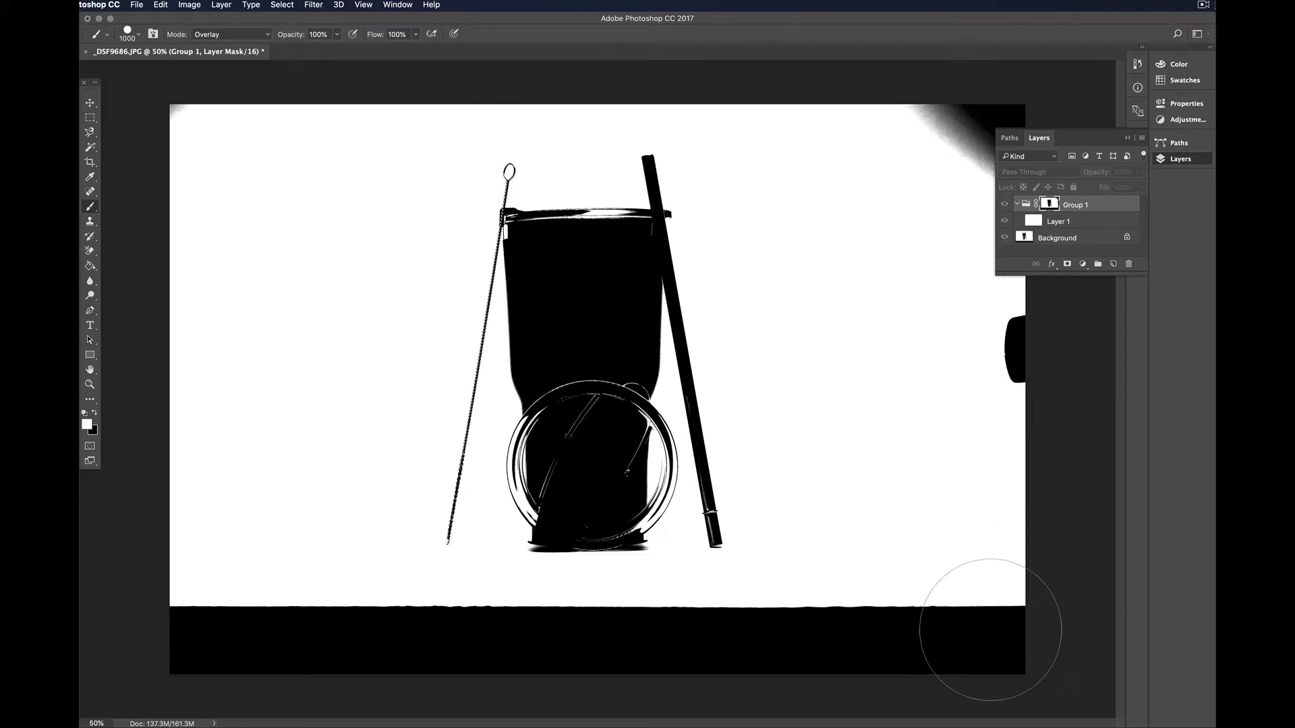
pyautogui.click(945, 134)
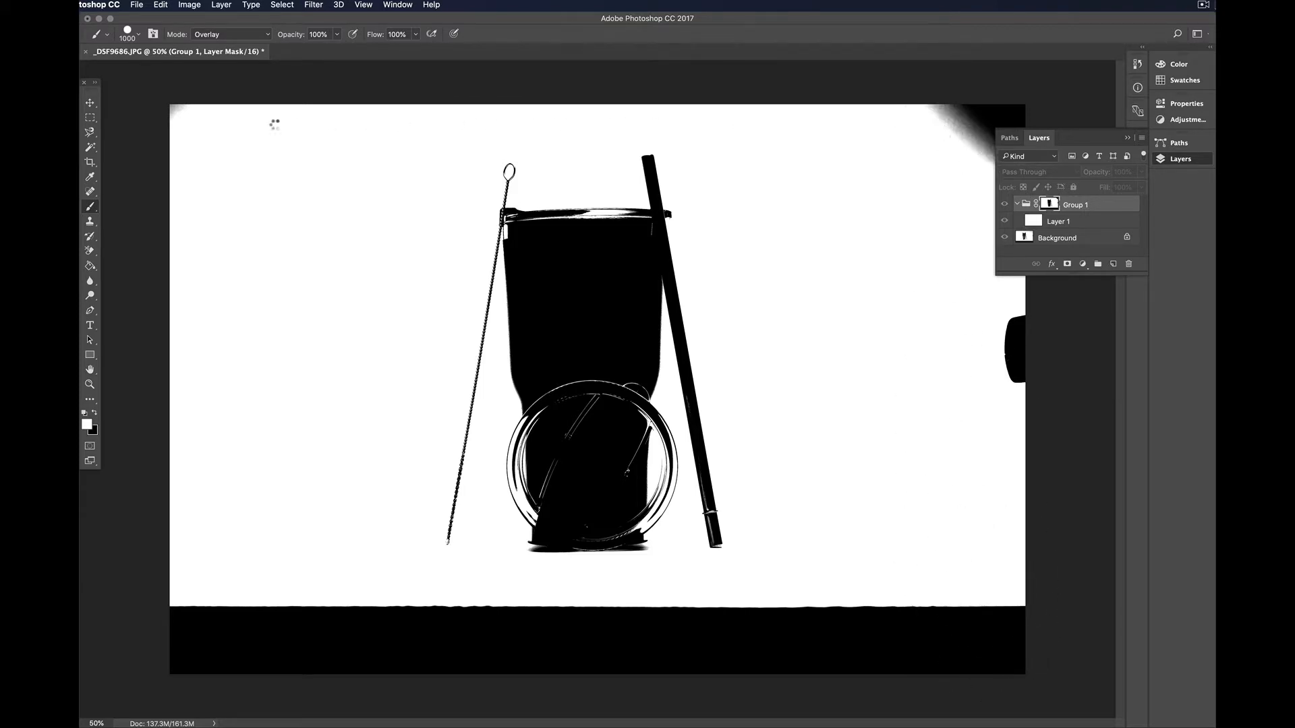
pyautogui.click(180, 121)
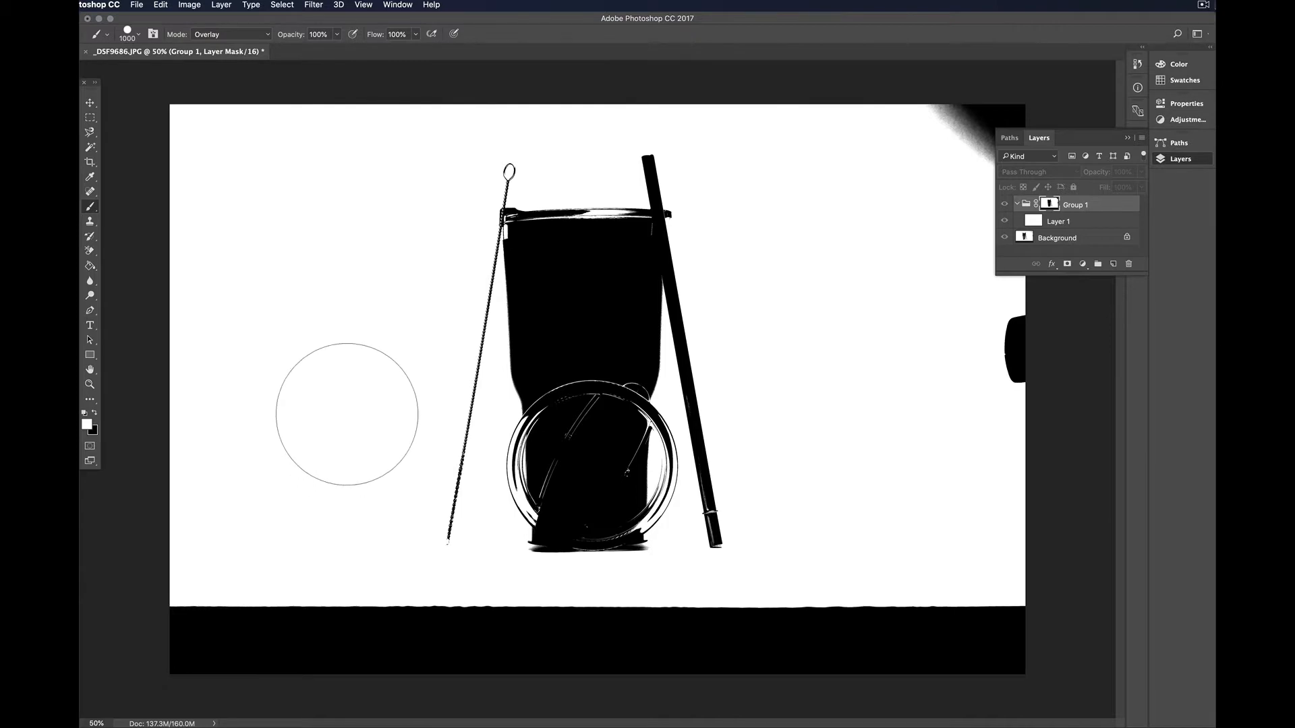
# - With the brush in Normal mode, paint white over the mask's black table strip, the object at the right edge and the upper-right corner
pyautogui.click(246, 34)
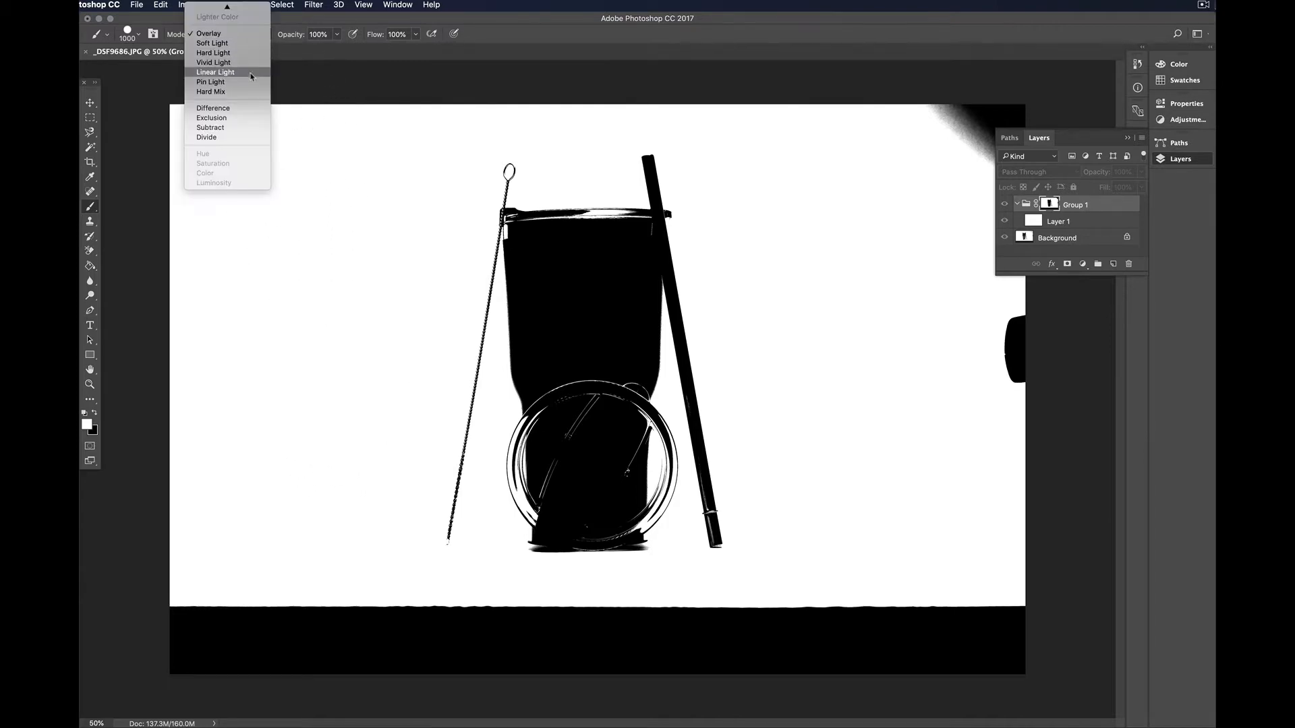
pyautogui.moveTo(228, 9)
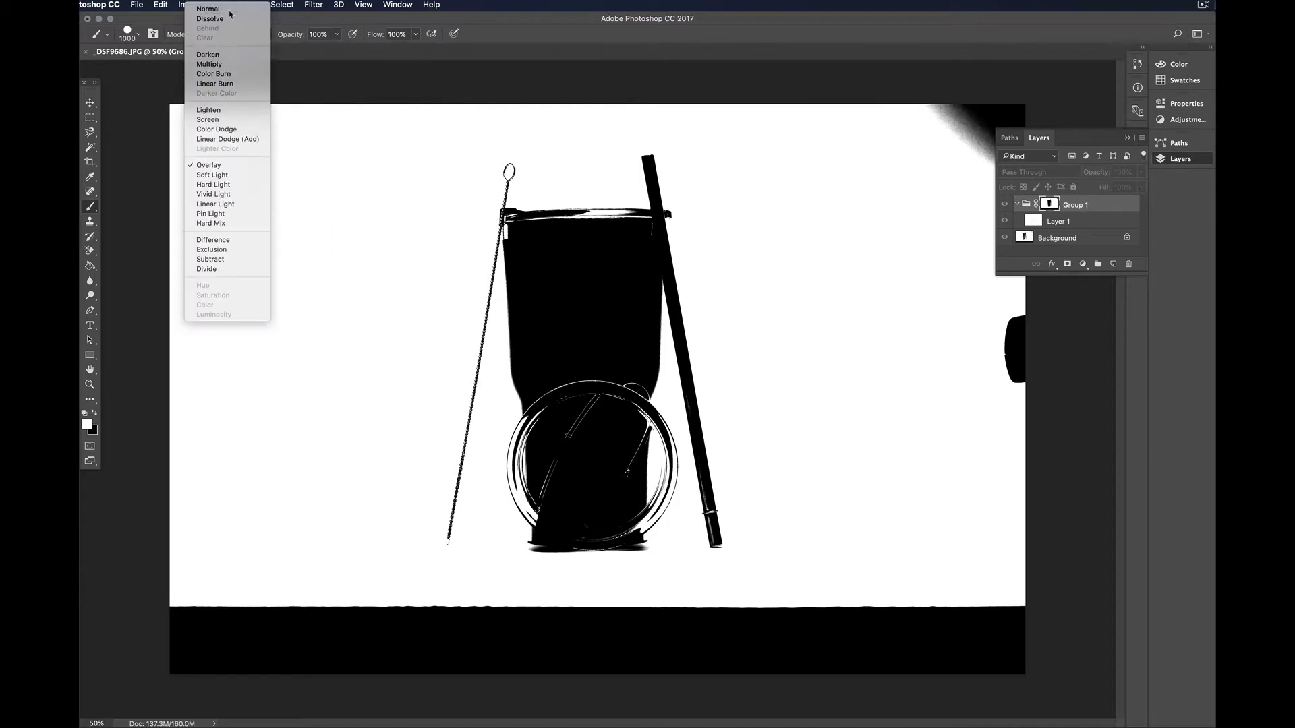
pyautogui.click(230, 12)
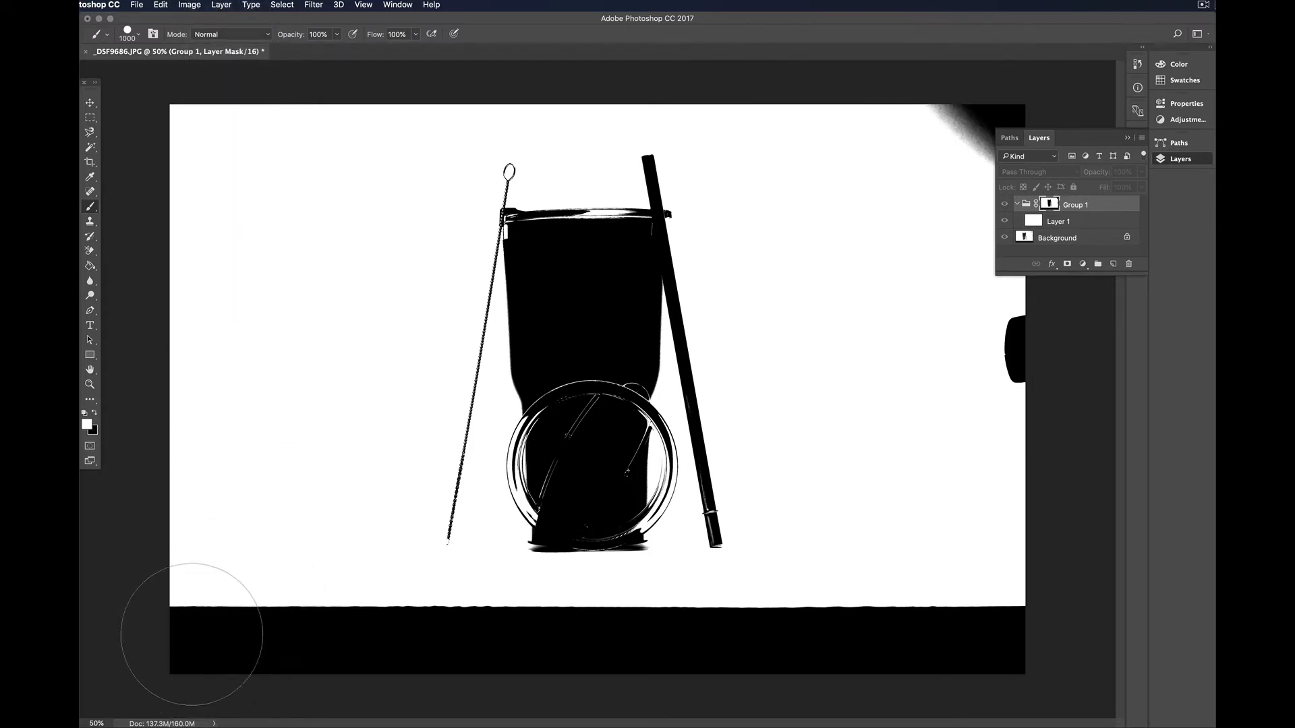
pyautogui.moveTo(191, 634)
pyautogui.mouseDown()
pyautogui.moveTo(944, 659)
pyautogui.moveTo(1018, 607)
pyautogui.mouseUp()
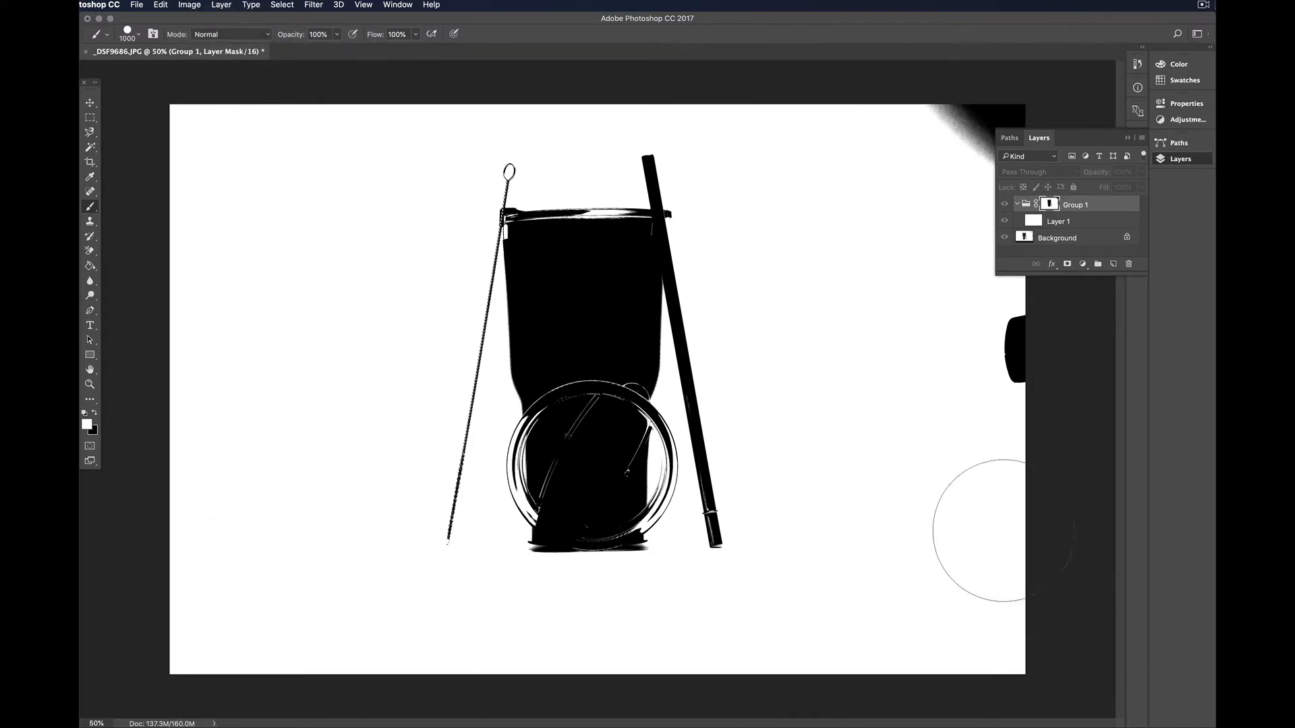
pyautogui.moveTo(1004, 530)
pyautogui.mouseDown()
pyautogui.moveTo(984, 155)
pyautogui.moveTo(944, 118)
pyautogui.mouseUp()
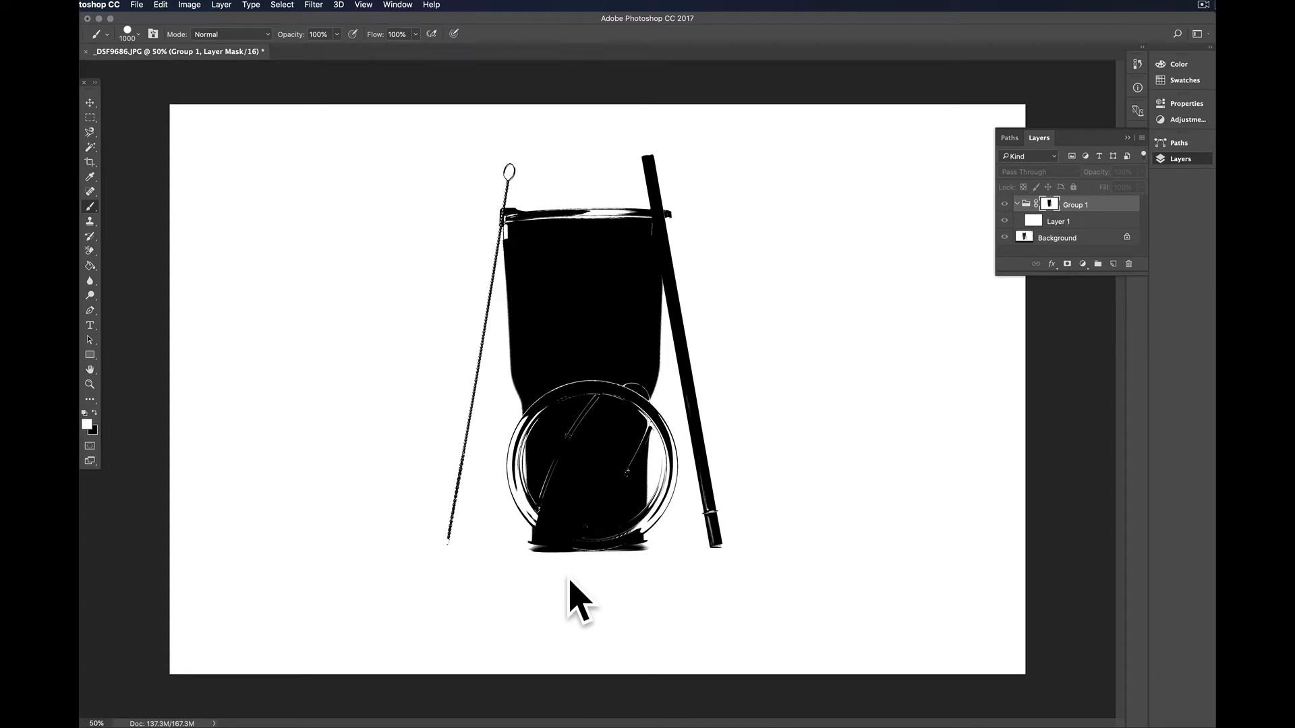
# - With the brush in Overlay mode at size 400, paint white along the shadow under the tumbler's base
pyautogui.click(249, 34)
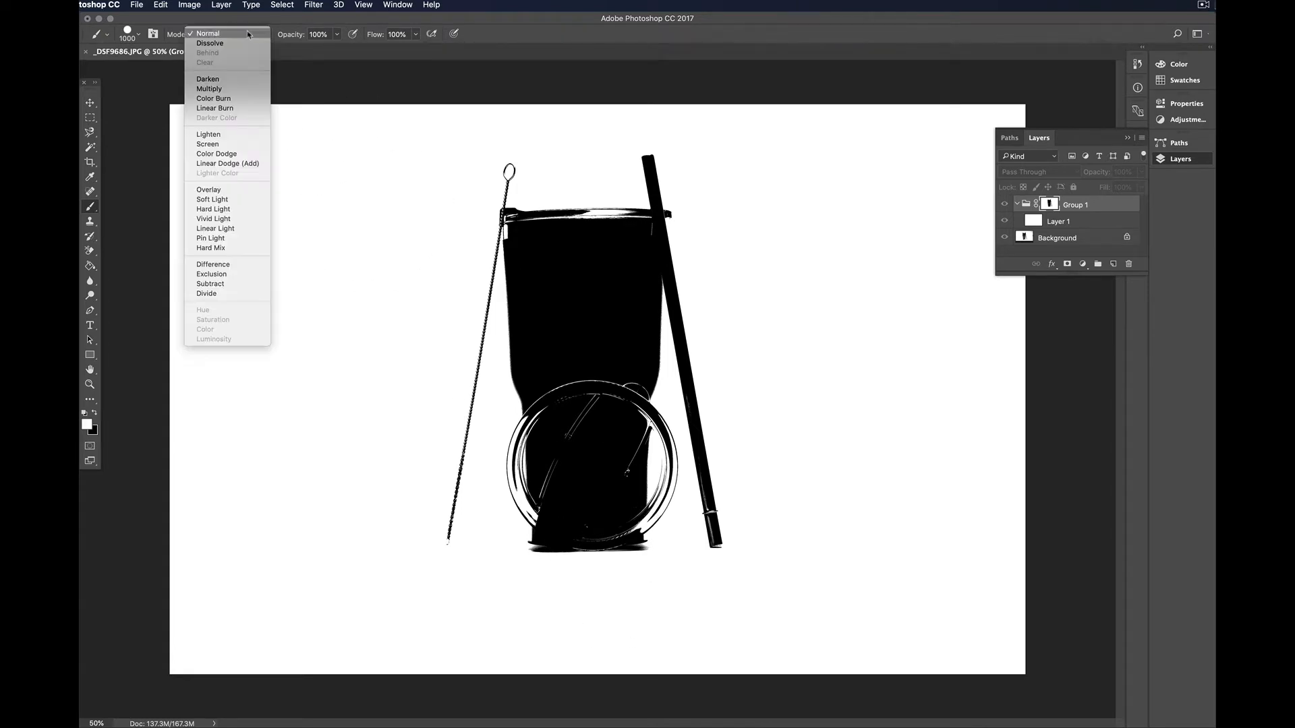
pyautogui.click(215, 190)
pyautogui.press('[')
pyautogui.press('[')
pyautogui.press('[')
pyautogui.press('[')
pyautogui.press('[')
pyautogui.press('[')
pyautogui.press('[')
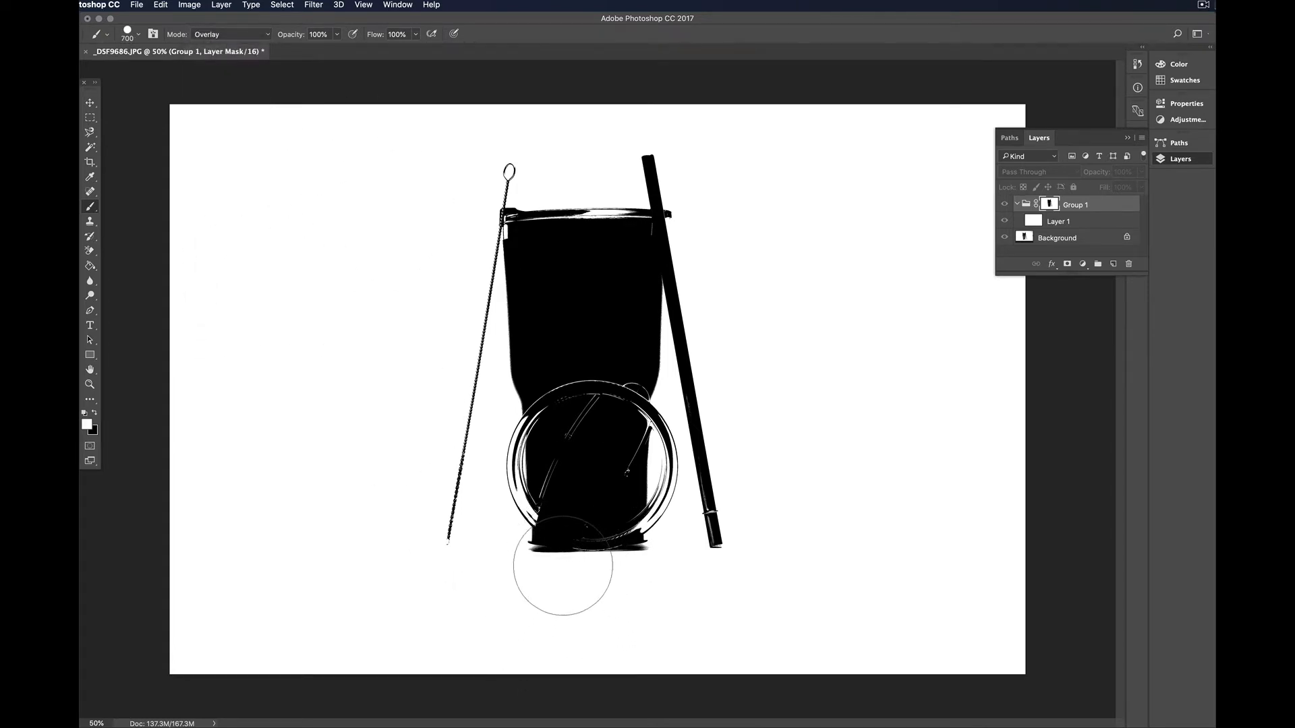
pyautogui.moveTo(536, 562); pyautogui.dragTo(654, 566)
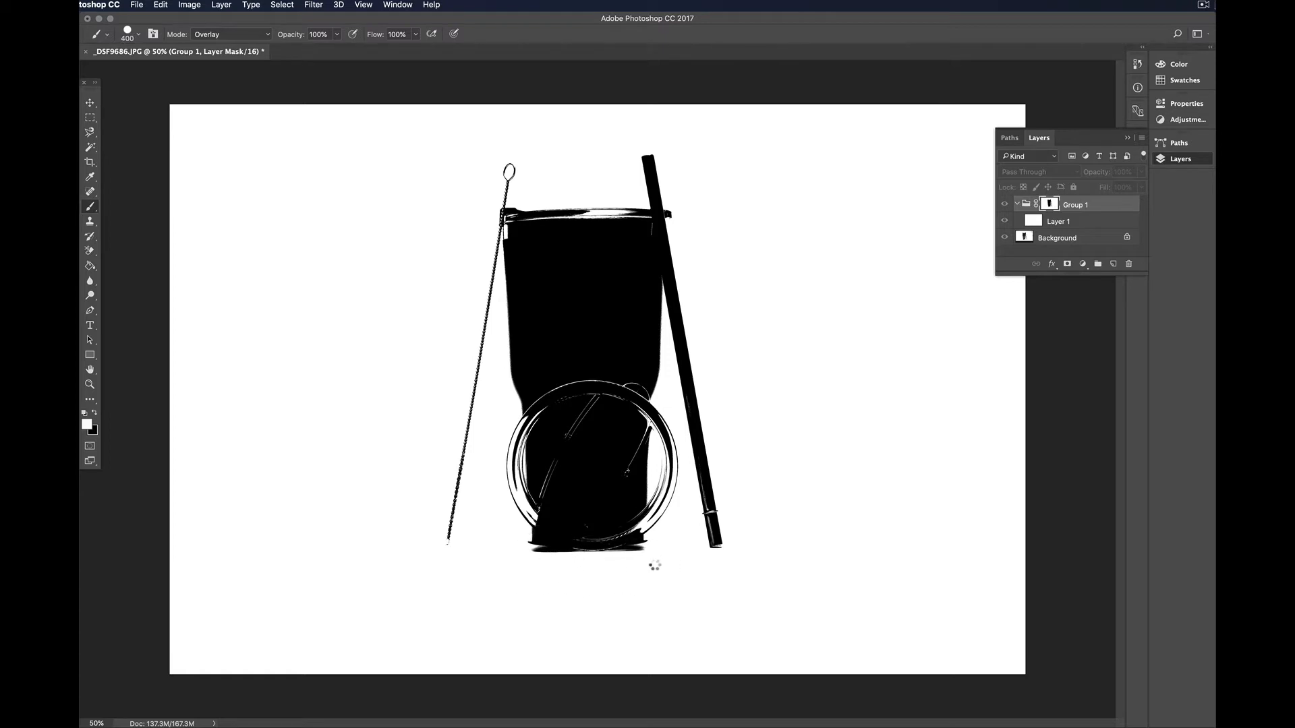
pyautogui.moveTo(535, 563)
pyautogui.mouseDown()
pyautogui.moveTo(658, 562)
pyautogui.moveTo(530, 564)
pyautogui.moveTo(641, 571)
pyautogui.mouseUp()
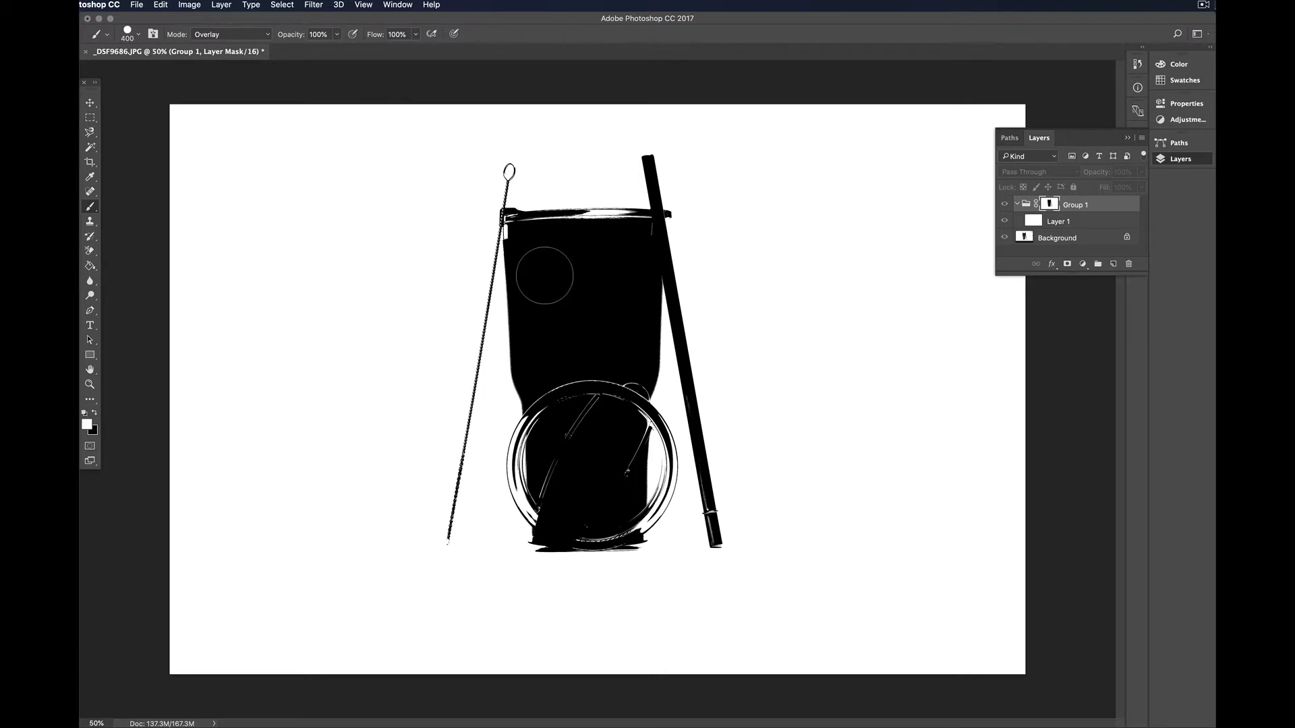
# - With a black brush in Normal mode at size 1200, fill the round lid in front of the tumbler on the mask
pyautogui.click(223, 35)
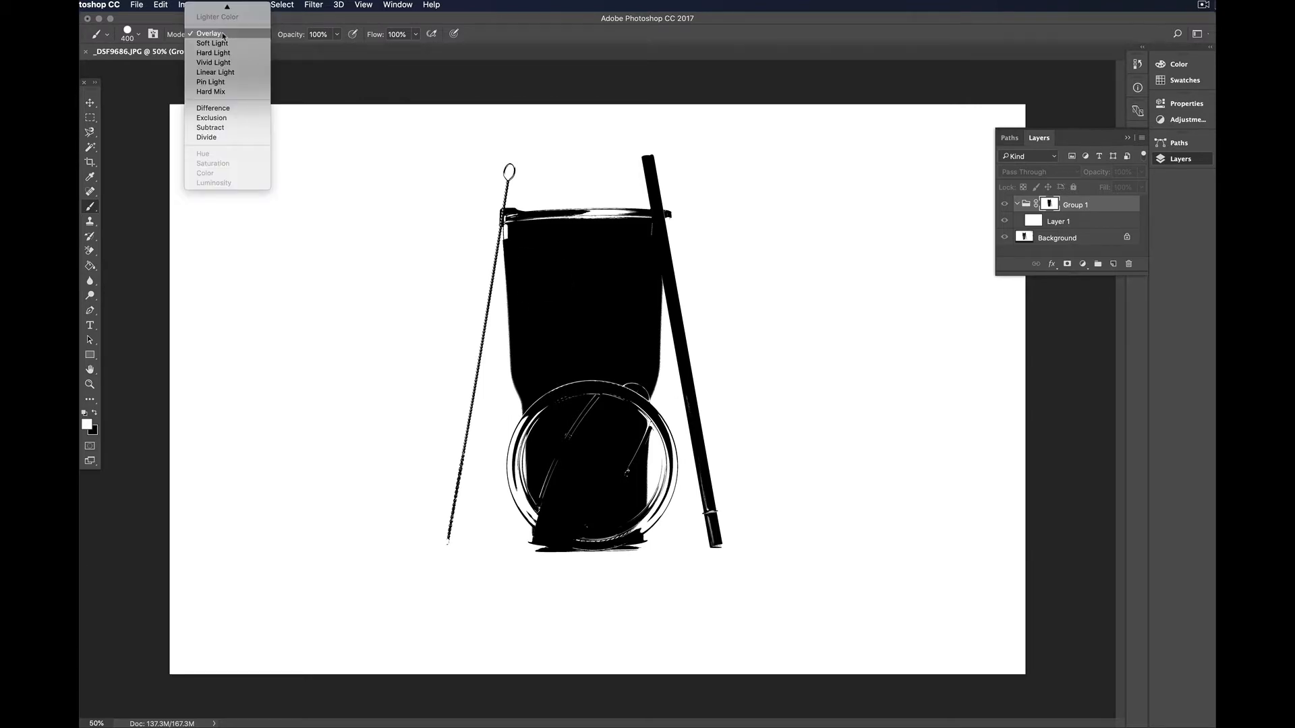
pyautogui.click(223, 34)
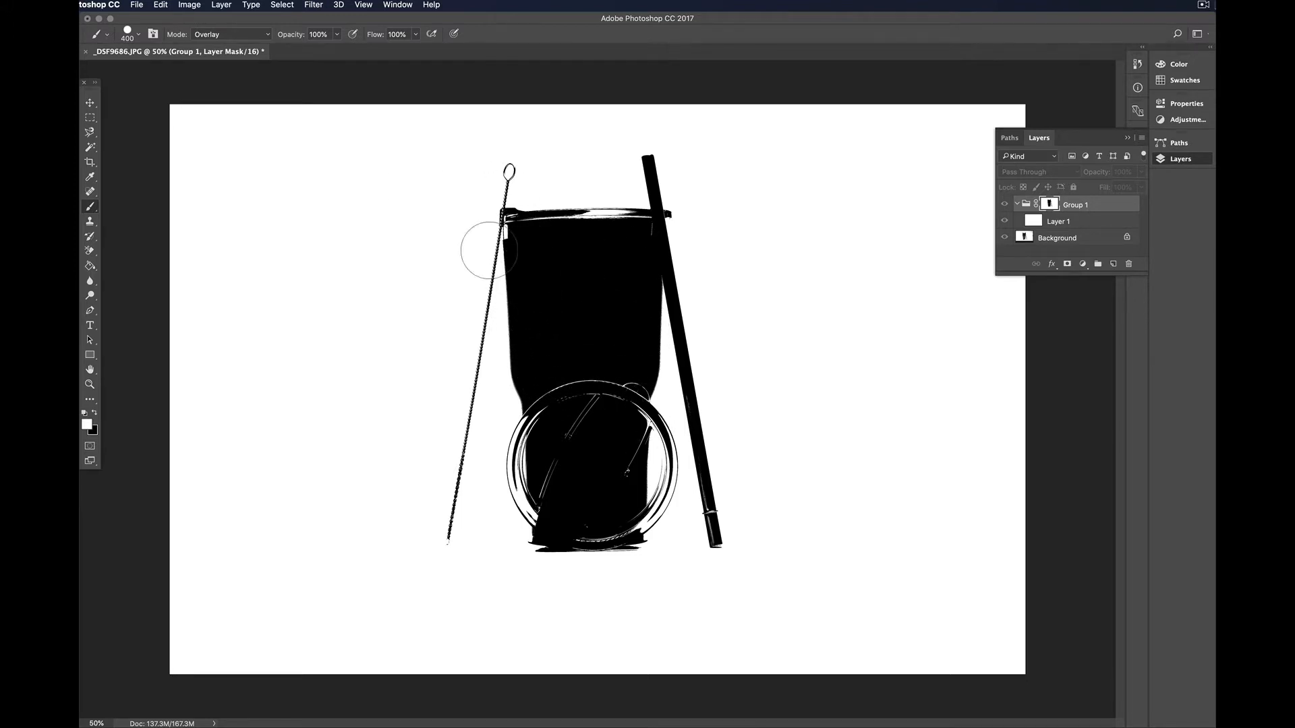
pyautogui.click(233, 34)
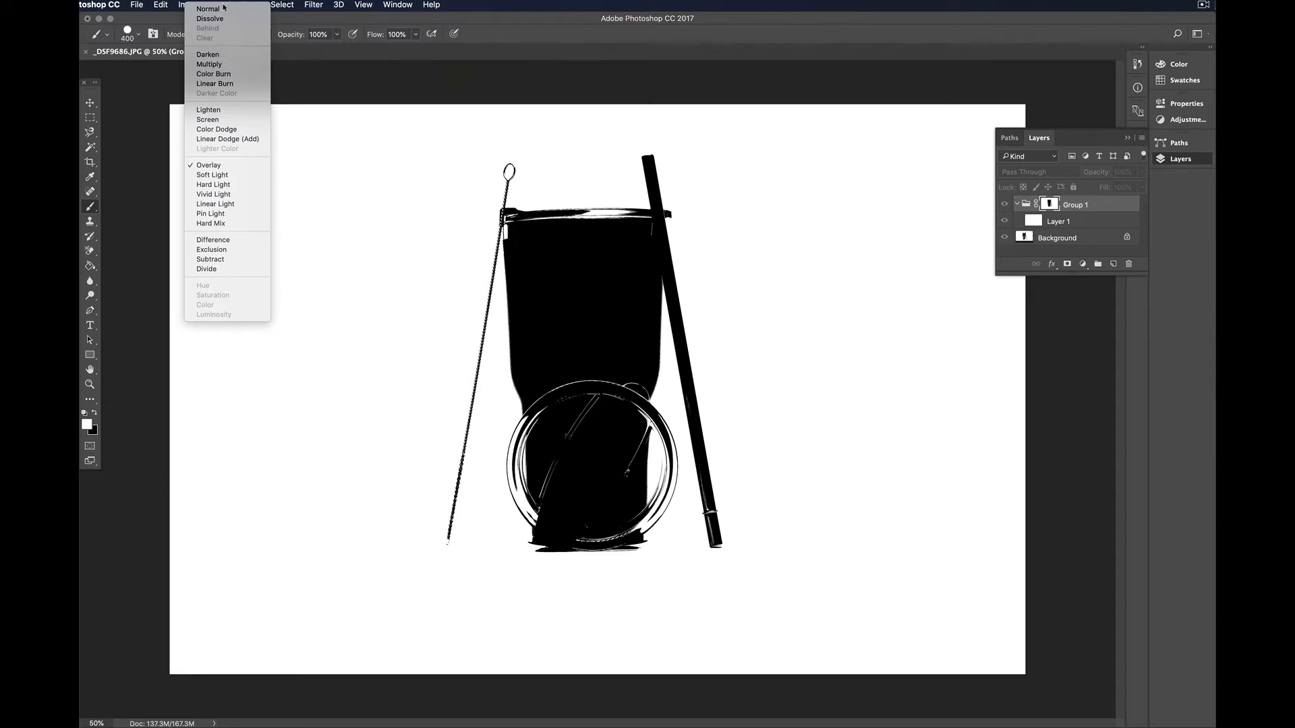
pyautogui.click(223, 9)
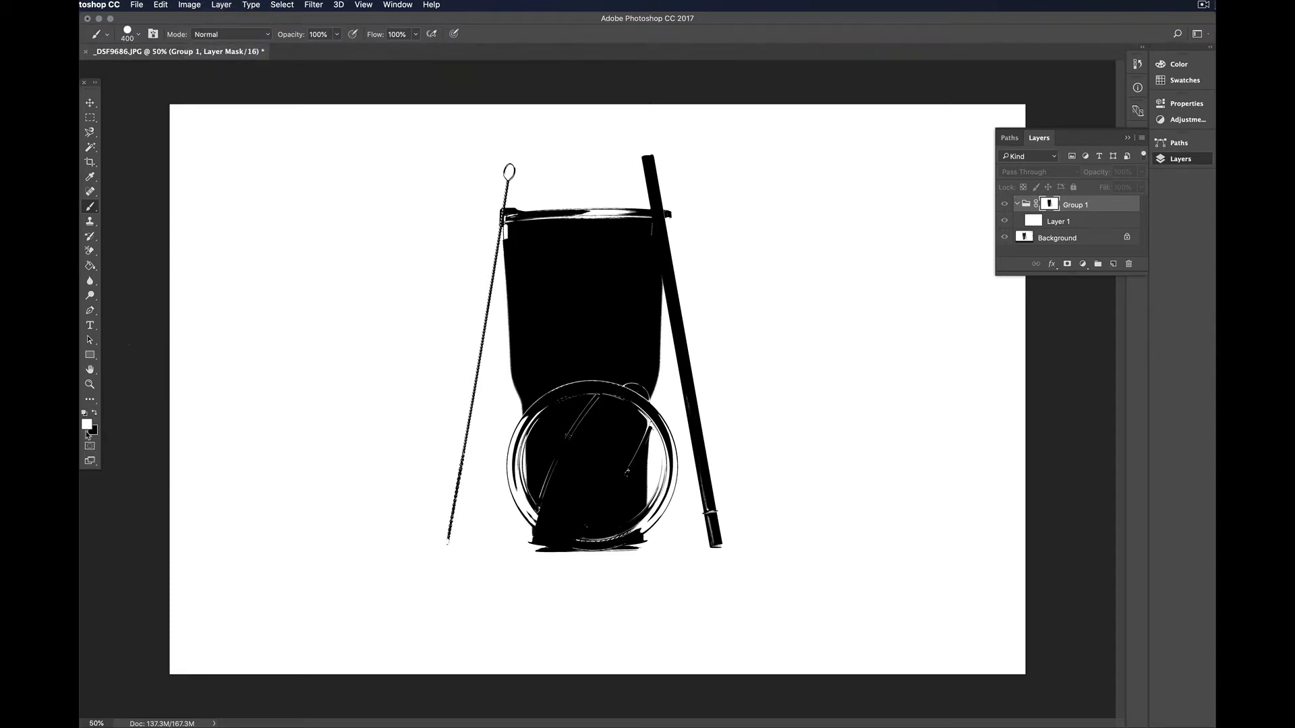
pyautogui.press('x')
pyautogui.press('x')
pyautogui.press(']')
pyautogui.press(']')
pyautogui.press(']')
pyautogui.press(']')
pyautogui.press(']')
pyautogui.press(']')
pyautogui.press(']')
pyautogui.press(']')
pyautogui.click(592, 465)
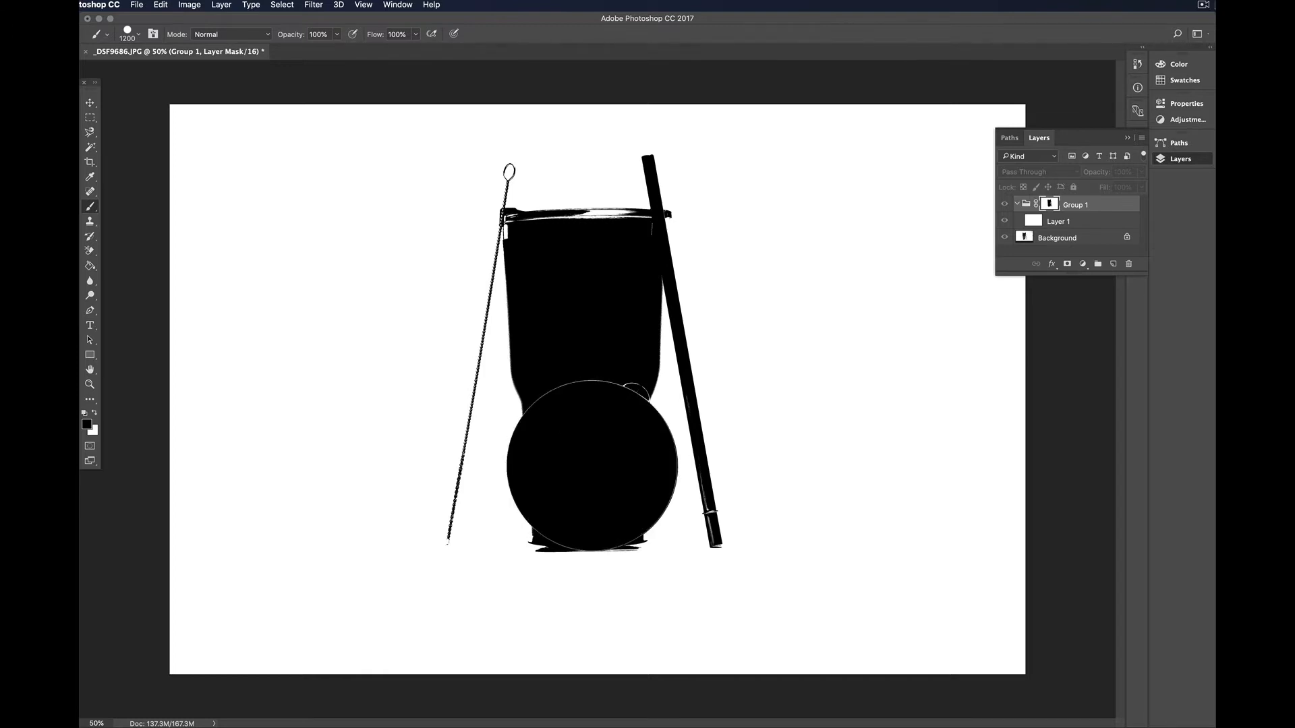
# - Reduce the brush to 500 and paint black over the remaining light outline just above the round lid
pyautogui.press('[')
pyautogui.press('[')
pyautogui.press('[')
pyautogui.press('[')
pyautogui.press('[')
pyautogui.press('[')
pyautogui.press('[')
pyautogui.press('[')
pyautogui.press('[')
pyautogui.press('[')
pyautogui.press('[')
pyautogui.press('[')
pyautogui.moveTo(560, 403)
pyautogui.mouseDown()
pyautogui.moveTo(621, 384)
pyautogui.moveTo(605, 372)
pyautogui.mouseUp()
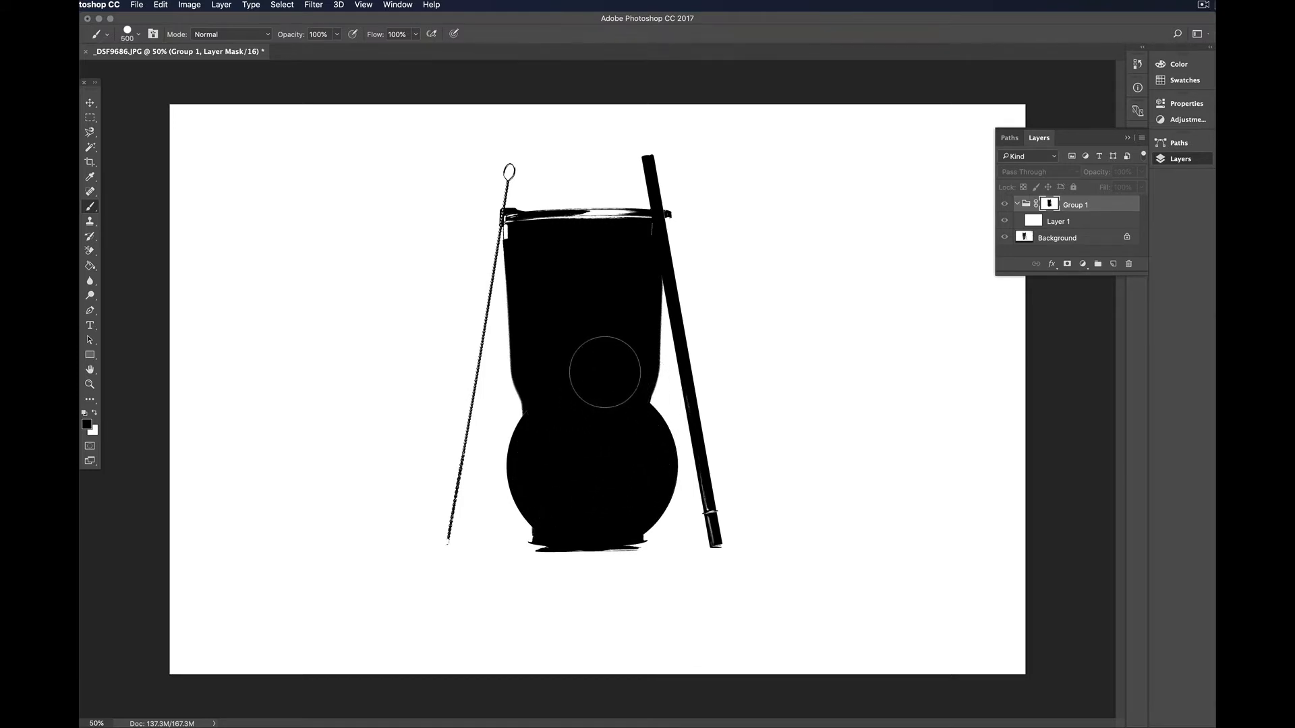
# - Reduce the brush to 175 and paint black over the white streaks in the tumbler's lid rim on the mask
pyautogui.scroll(10, 595, 254)
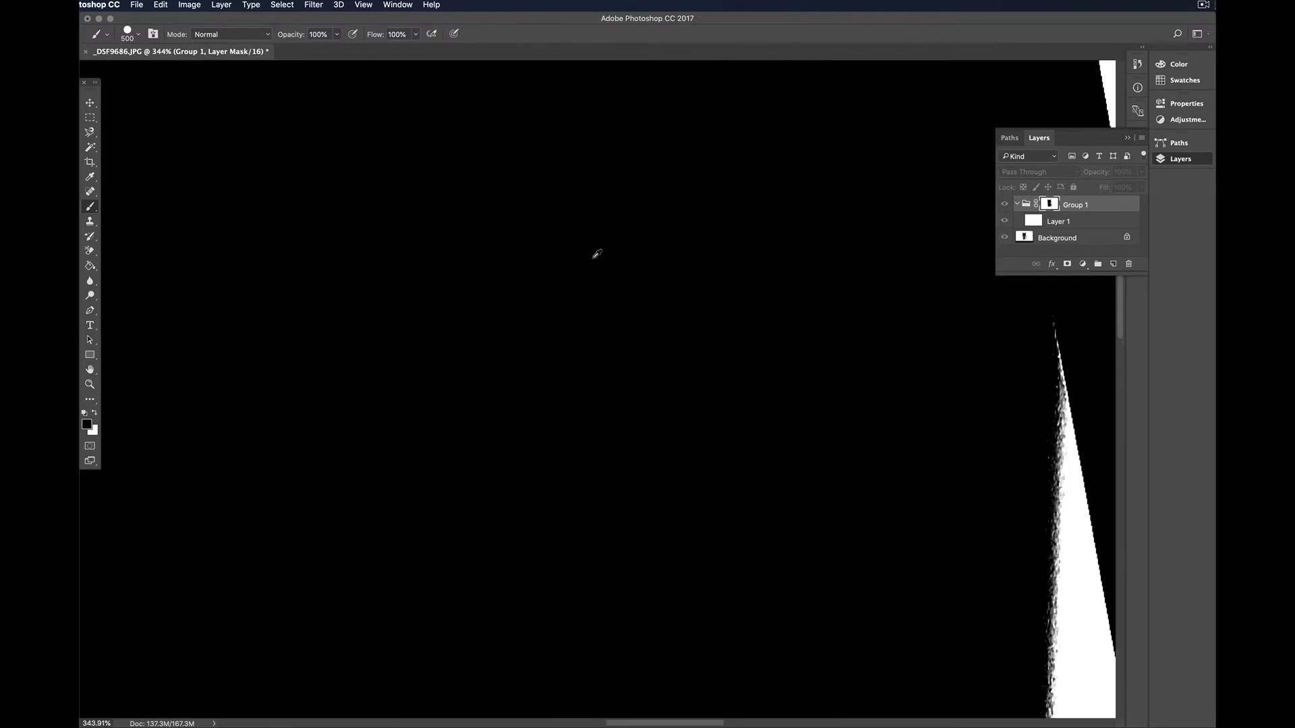
pyautogui.scroll(-5, 597, 254)
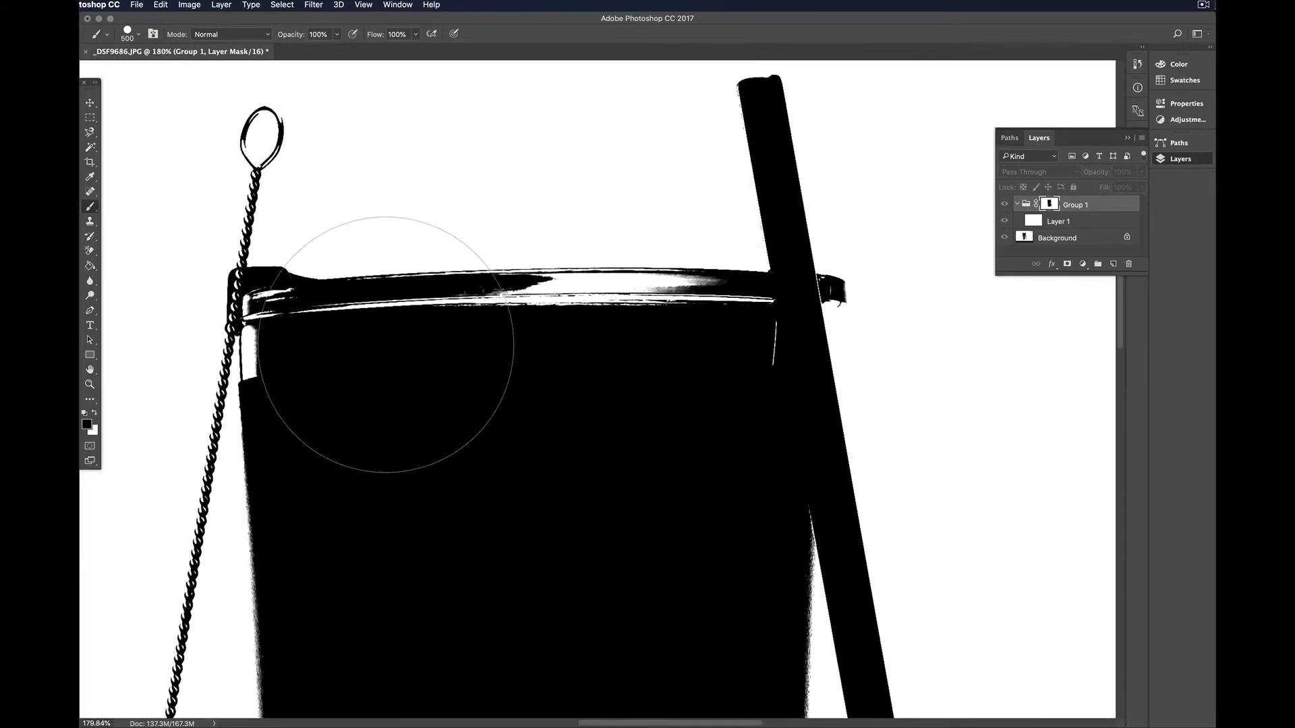
pyautogui.press('[')
pyautogui.press('[')
pyautogui.press('[')
pyautogui.press('[')
pyautogui.press('[')
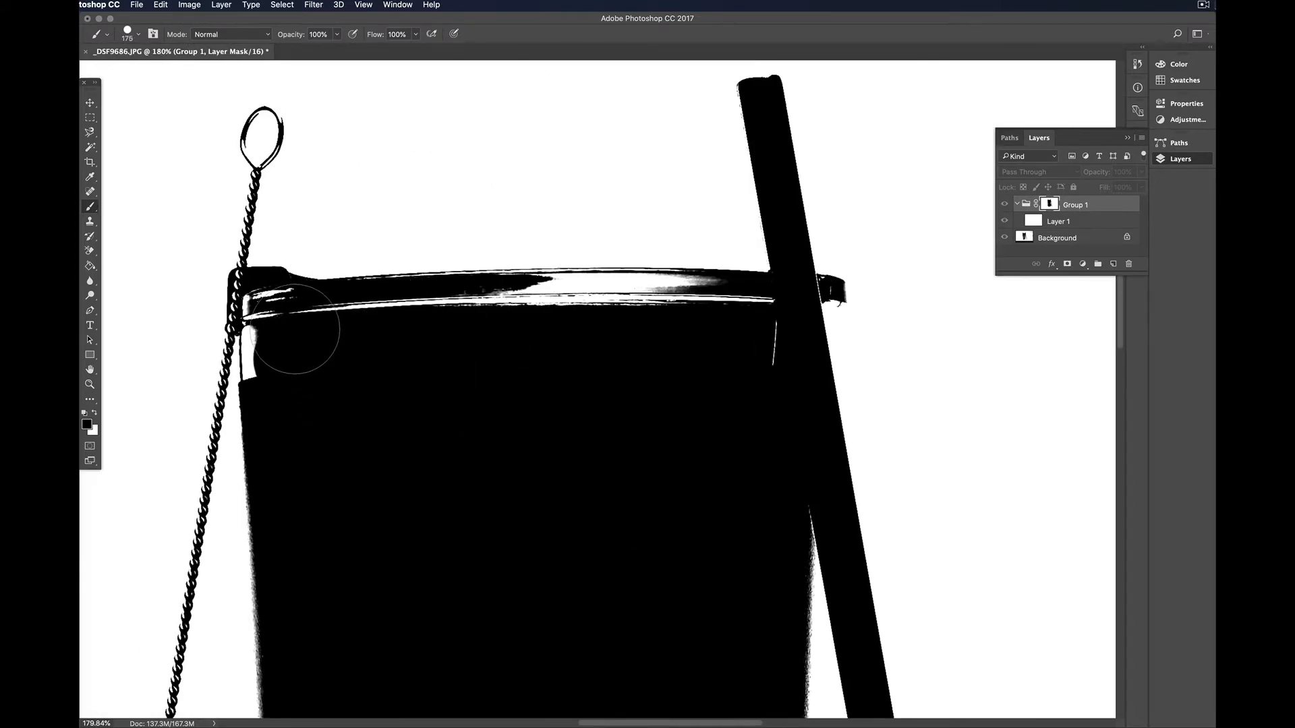
pyautogui.moveTo(295, 329)
pyautogui.mouseDown()
pyautogui.moveTo(632, 329)
pyautogui.moveTo(510, 314)
pyautogui.moveTo(798, 331)
pyautogui.mouseUp()
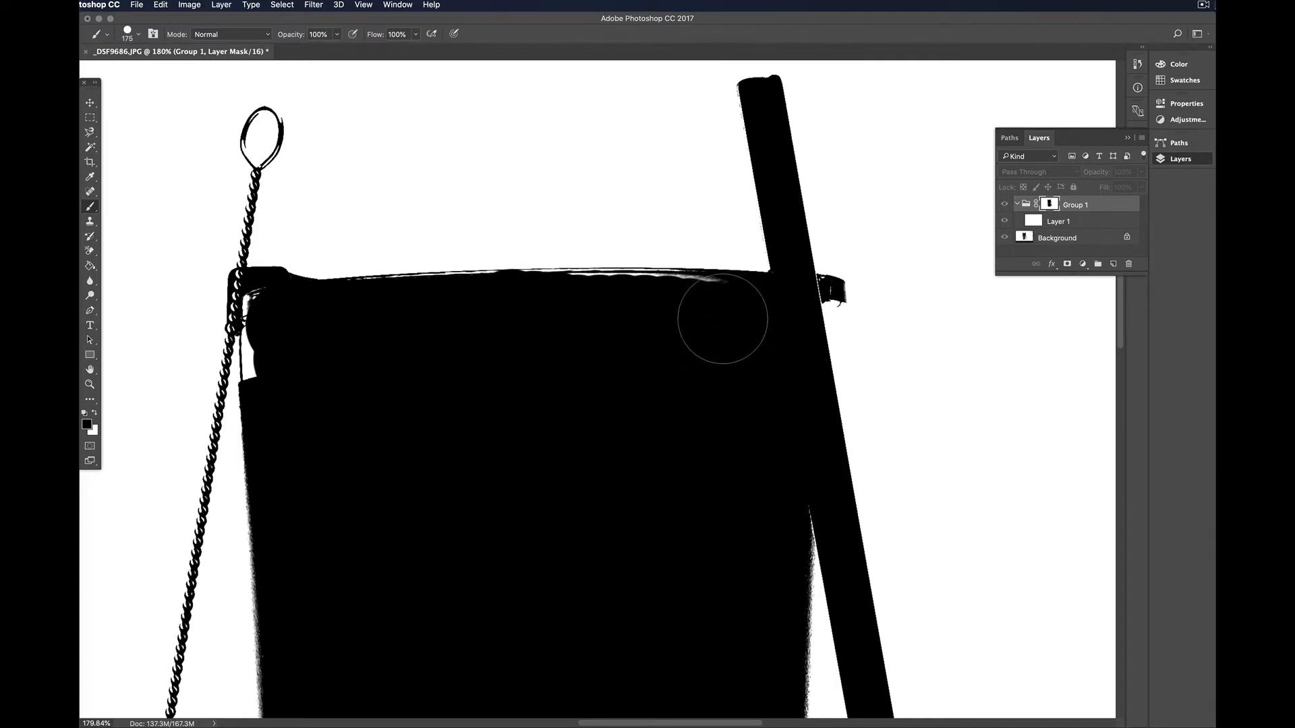
pyautogui.moveTo(722, 318); pyautogui.dragTo(642, 312)
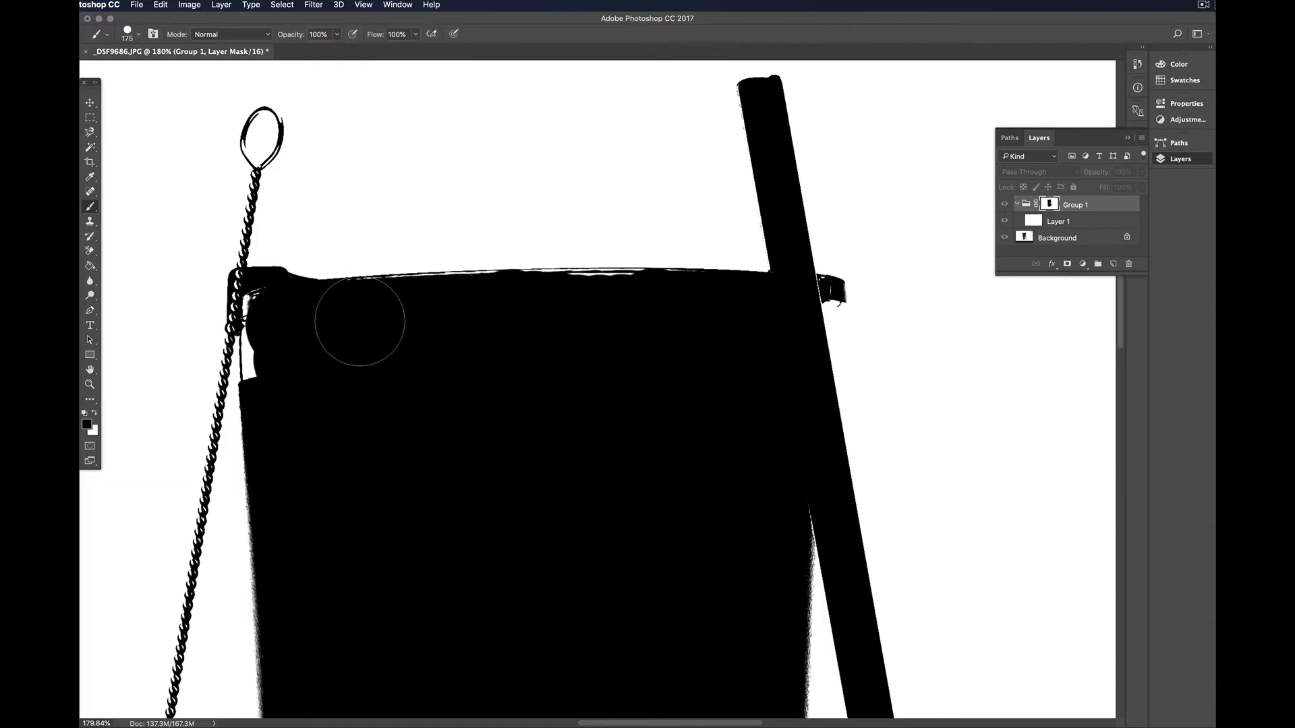
pyautogui.moveTo(360, 321); pyautogui.dragTo(392, 320)
pyautogui.moveTo(289, 361)
pyautogui.mouseDown()
pyautogui.moveTo(288, 333)
pyautogui.moveTo(303, 341)
pyautogui.moveTo(291, 315)
pyautogui.mouseUp()
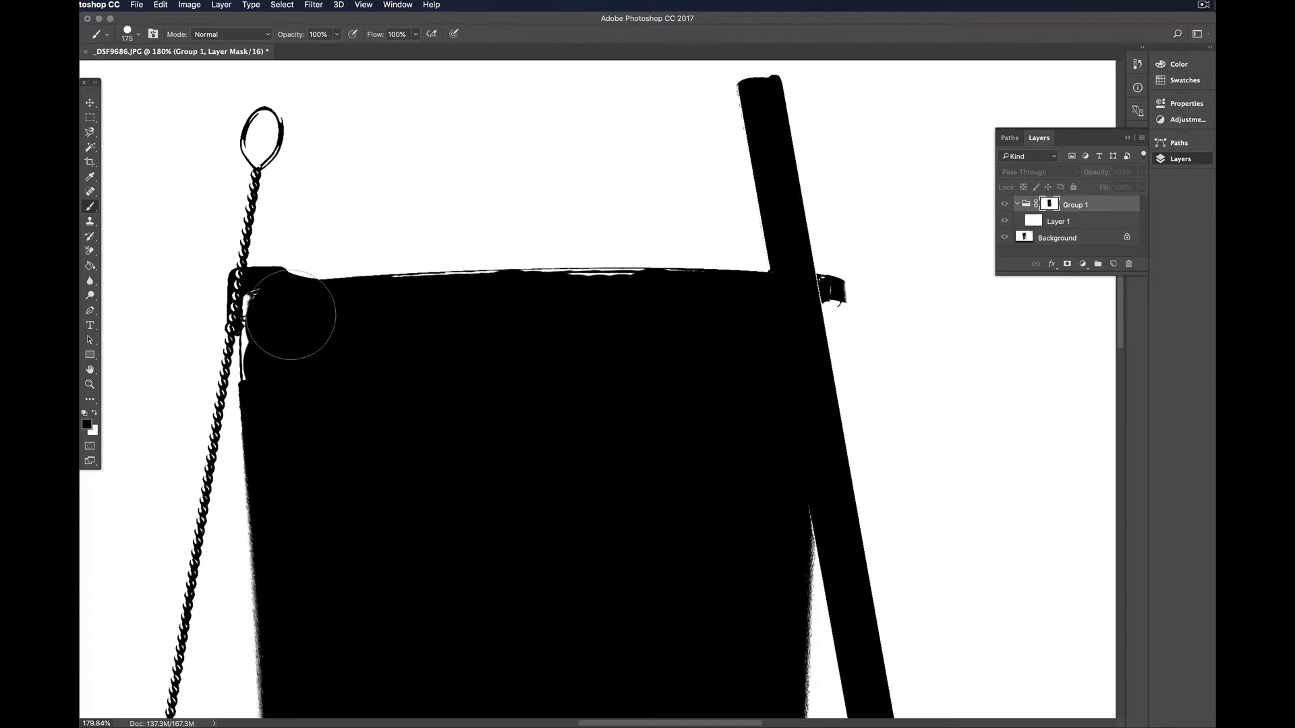
# - Reduce the brush to 125 and paint black over the white remnants at the rim's left corner and along its upper middle
pyautogui.press('[')
pyautogui.press('[')
pyautogui.click(273, 301)
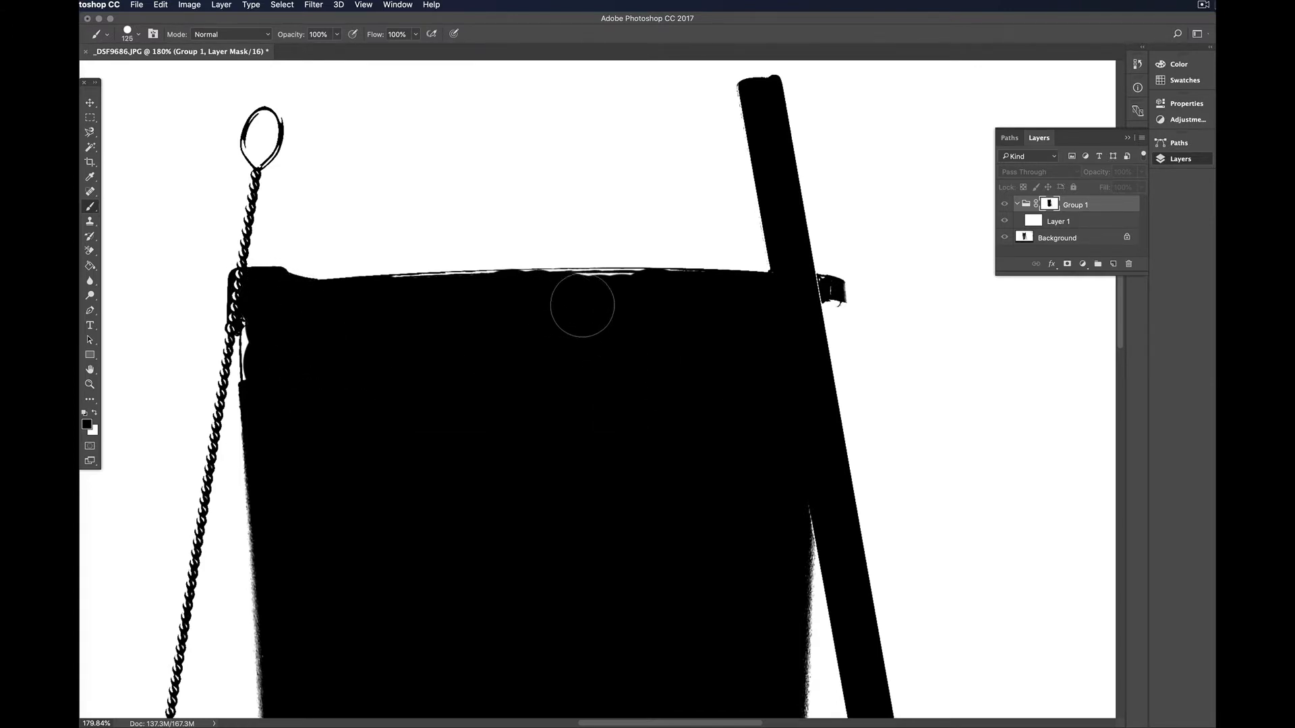
pyautogui.moveTo(582, 305); pyautogui.dragTo(646, 303)
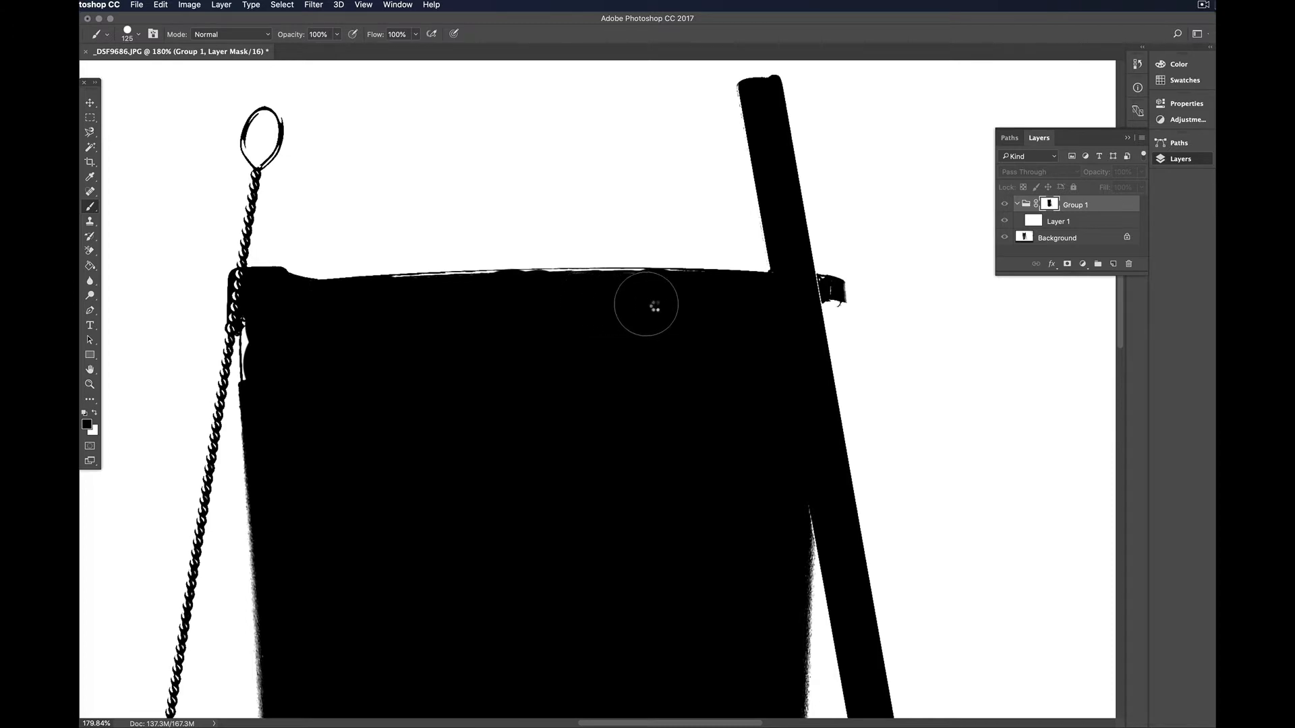
# - Reduce the brush to 45 and fill the end of the lid rim that protrudes to the right of the straw with black
pyautogui.press('[')
pyautogui.press('[')
pyautogui.press('[')
pyautogui.scroll(5, 724, 353)
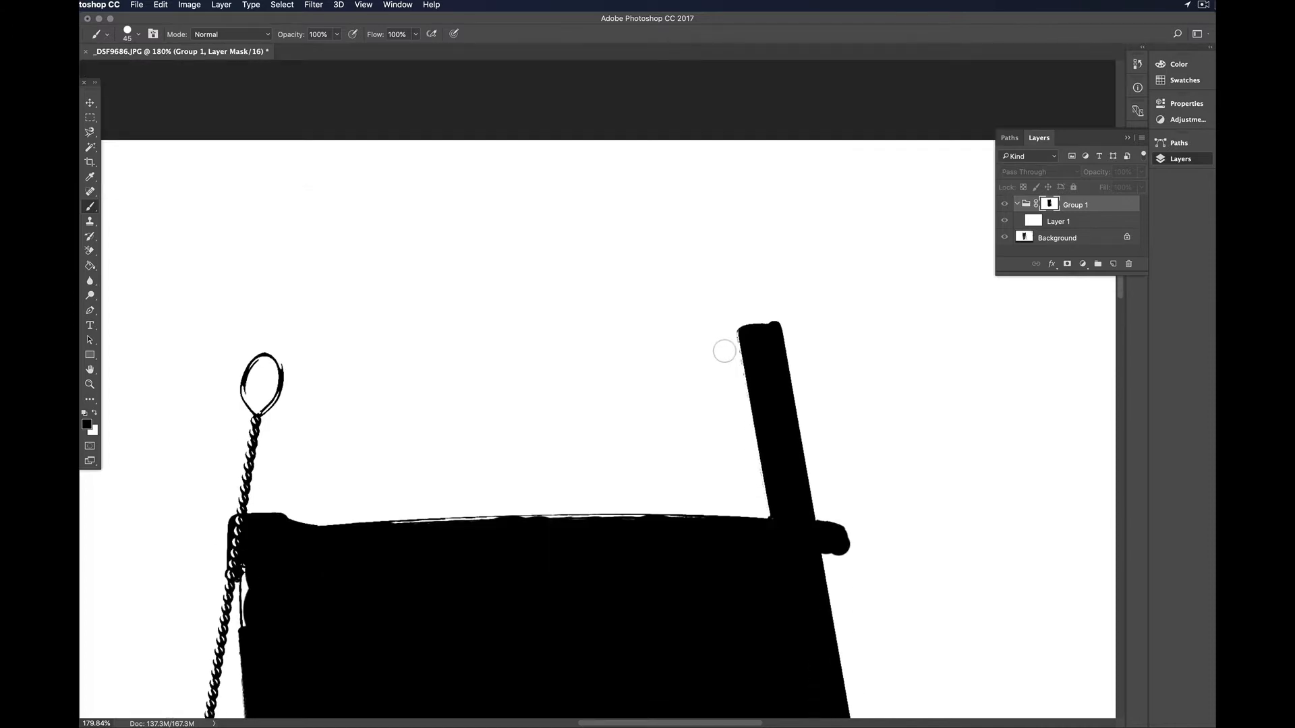
# - With the brush in Overlay mode at size 45, paint black along the left edge of the straw above the rim
pyautogui.click(229, 34)
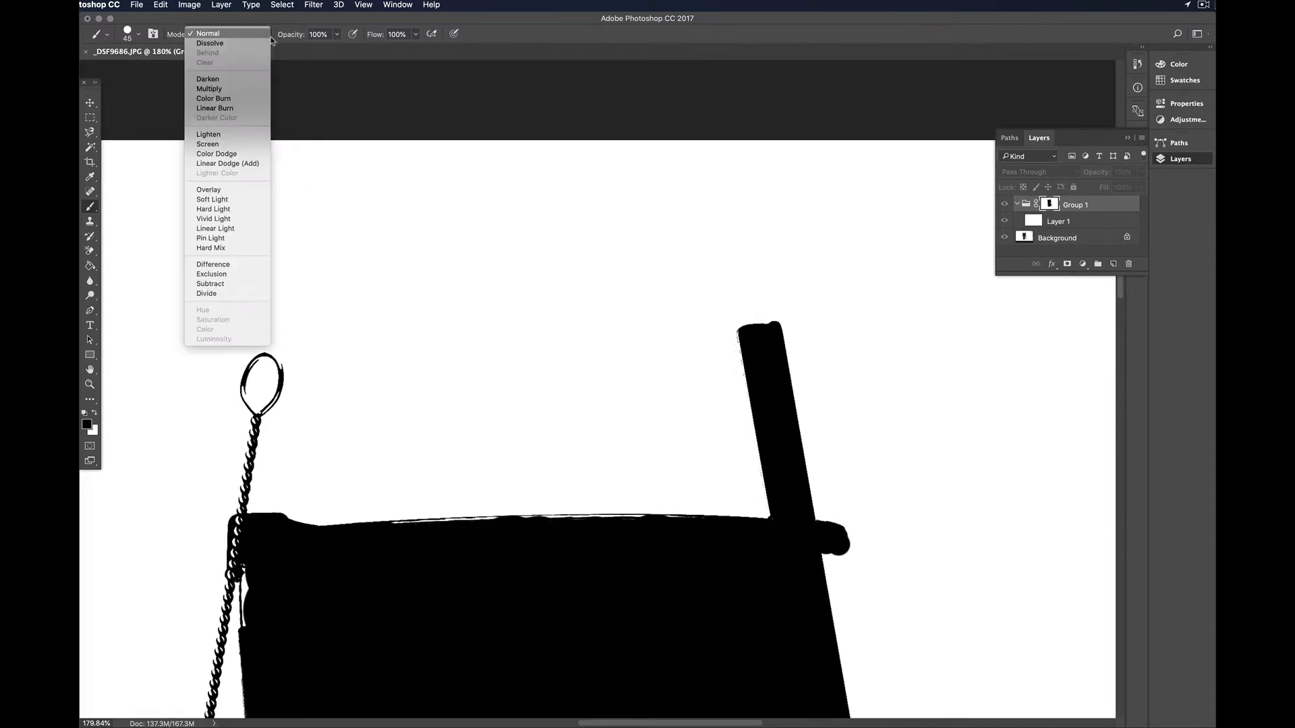
pyautogui.click(222, 188)
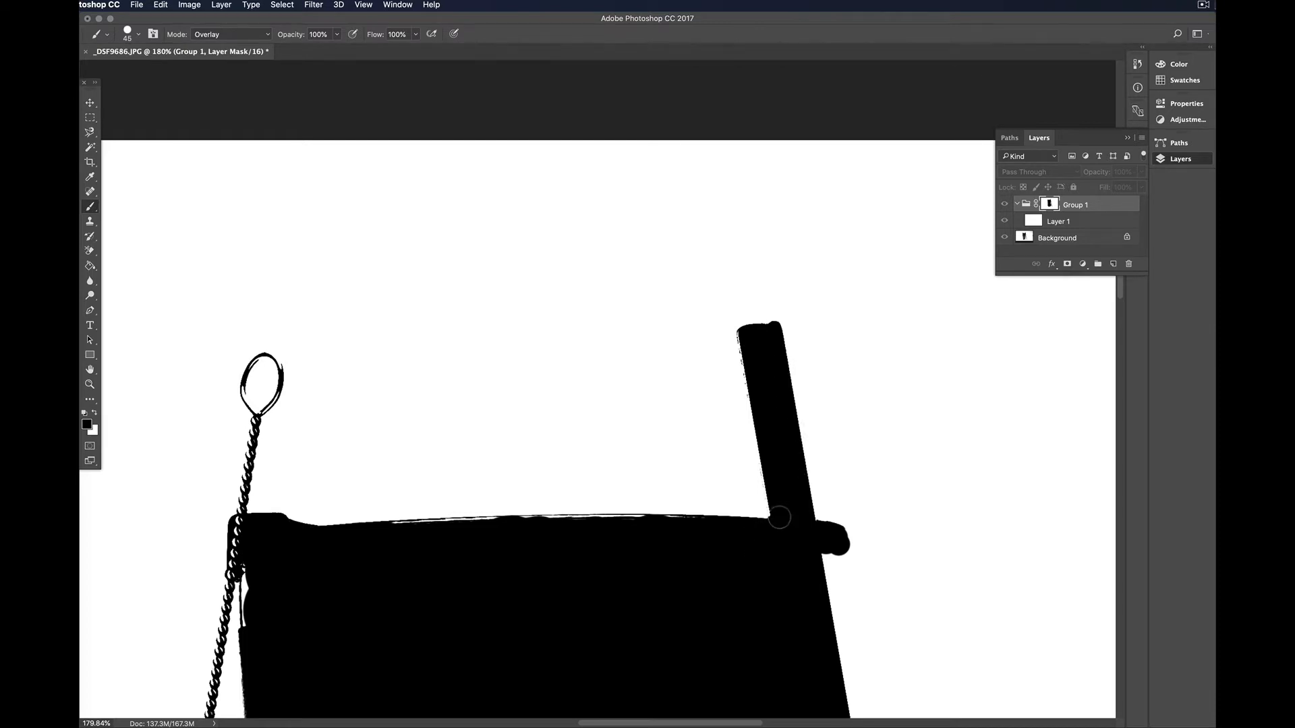
pyautogui.scroll(2, 744, 344)
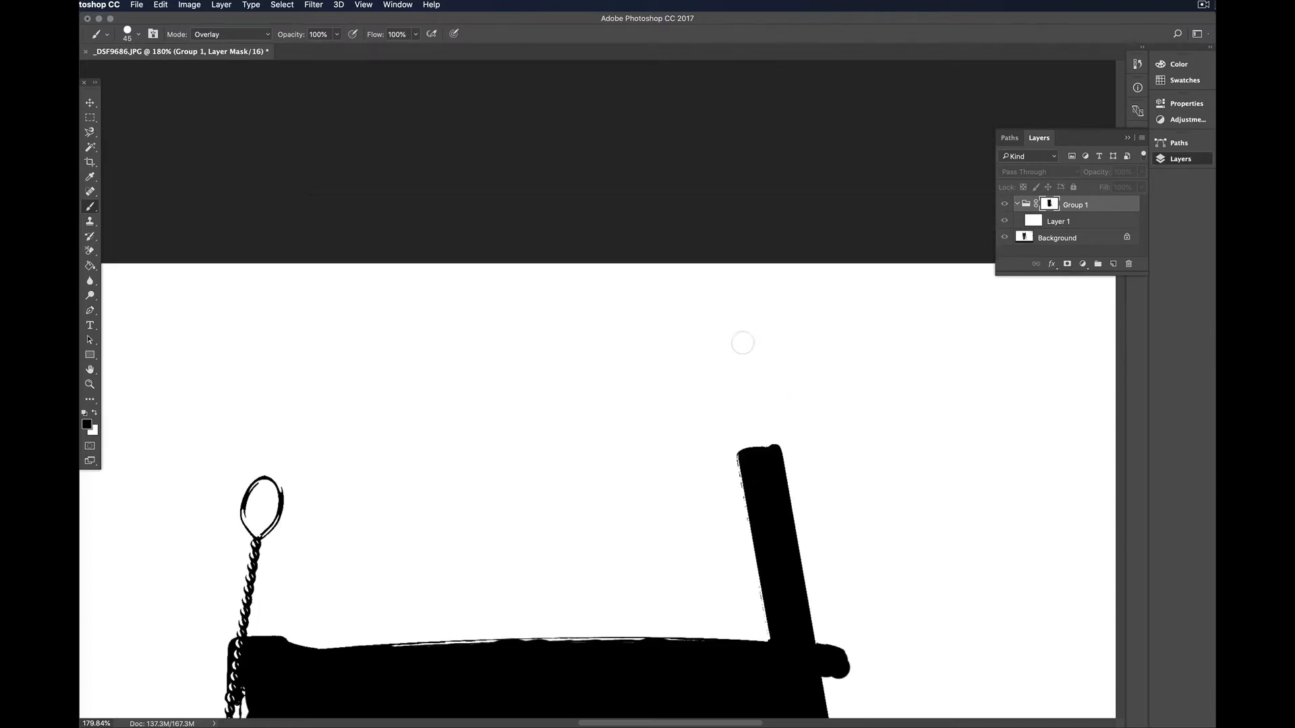
pyautogui.scroll(-6, 742, 341)
pyautogui.scroll(3, 754, 370)
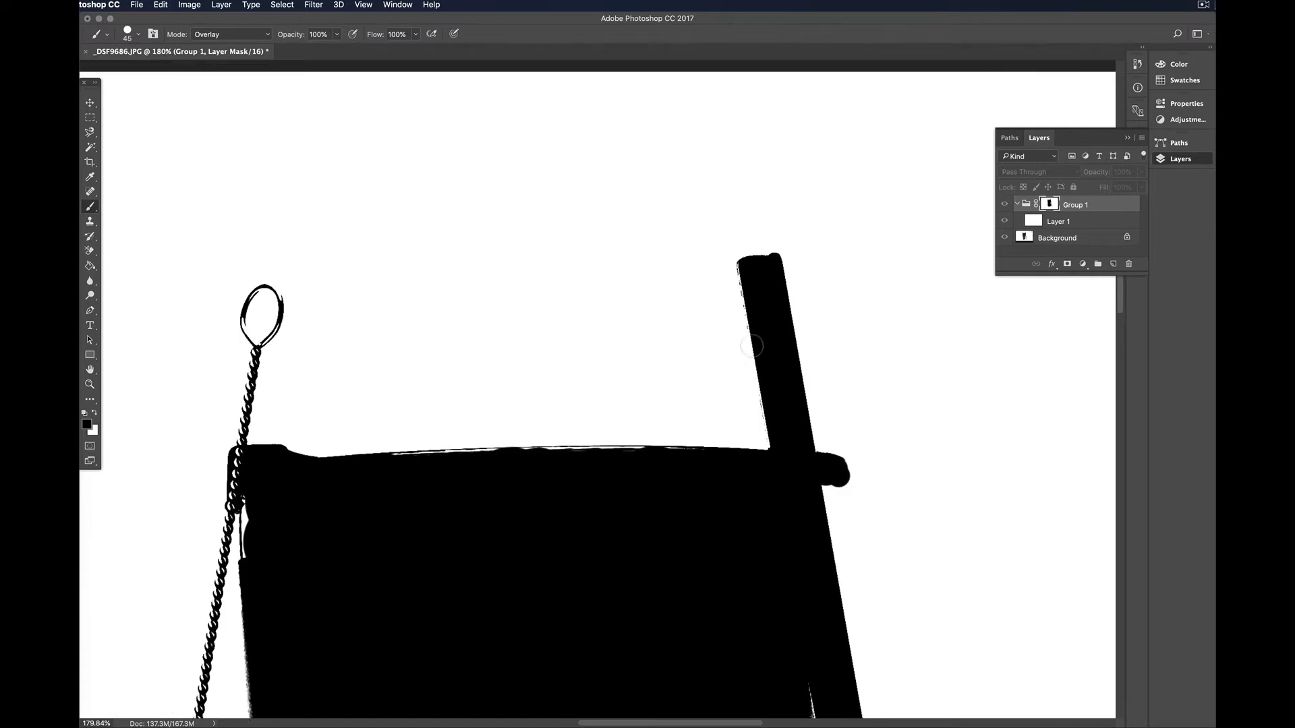
# - Return the brush to Normal mode, leave the mask view to show the photo, and target Group 1's layer mask with black as foreground
pyautogui.click(240, 35)
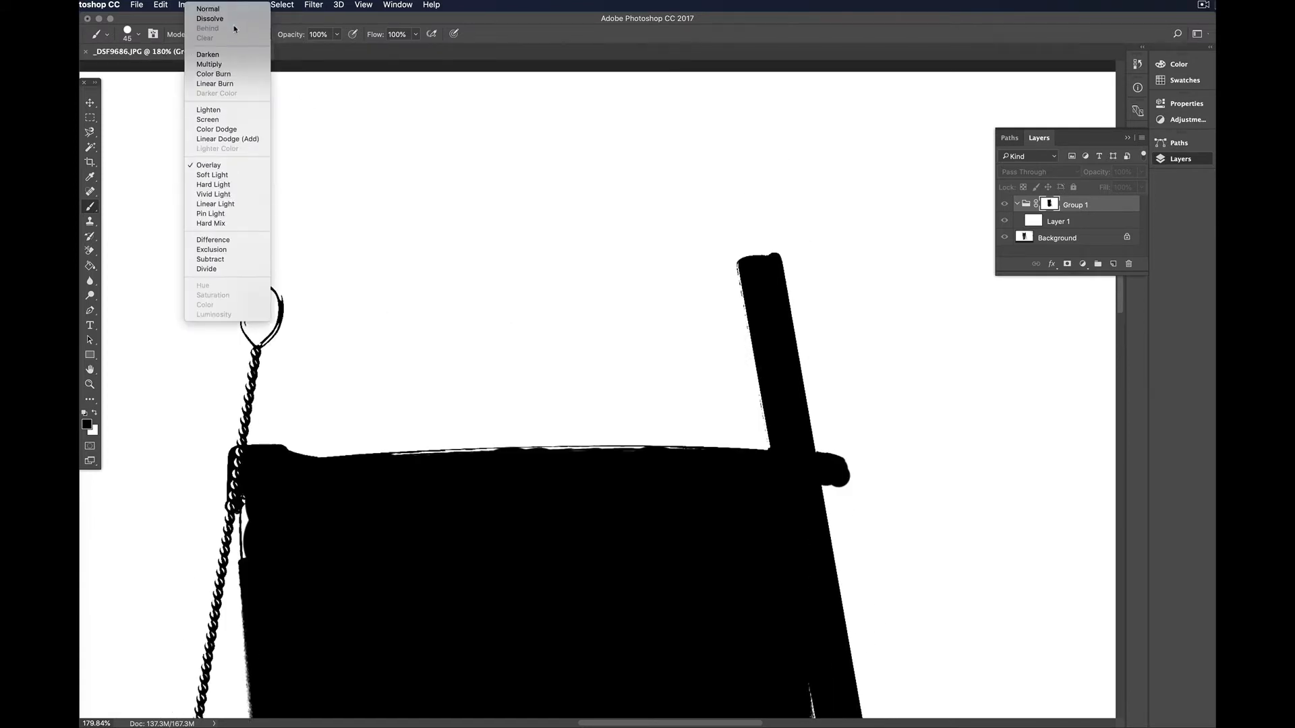
pyautogui.click(216, 9)
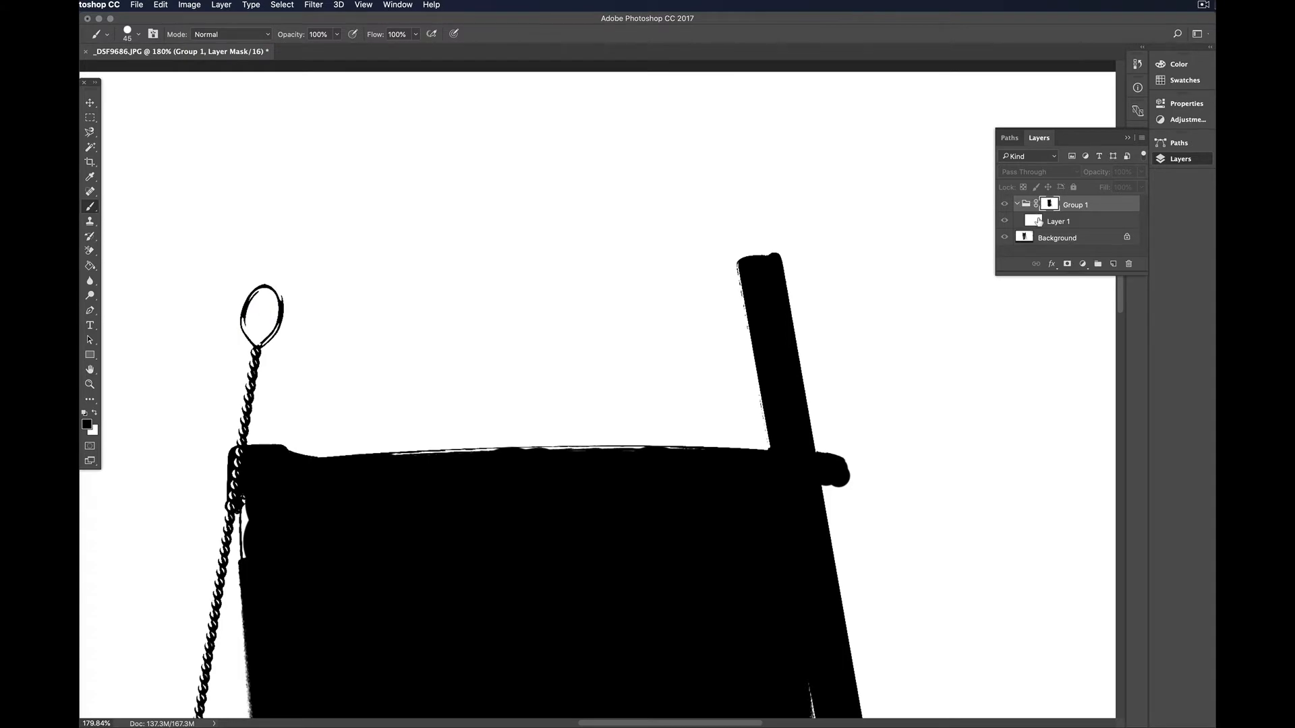
pyautogui.click(1038, 221)
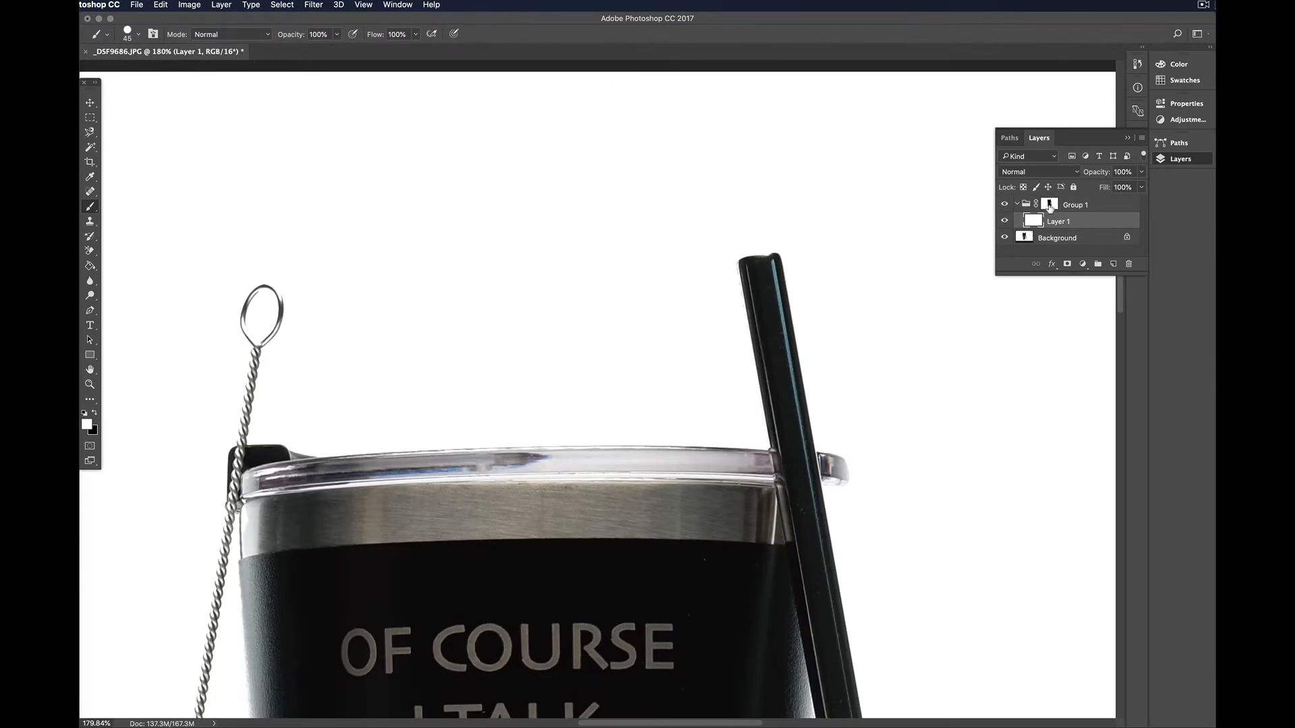
pyautogui.click(1049, 204)
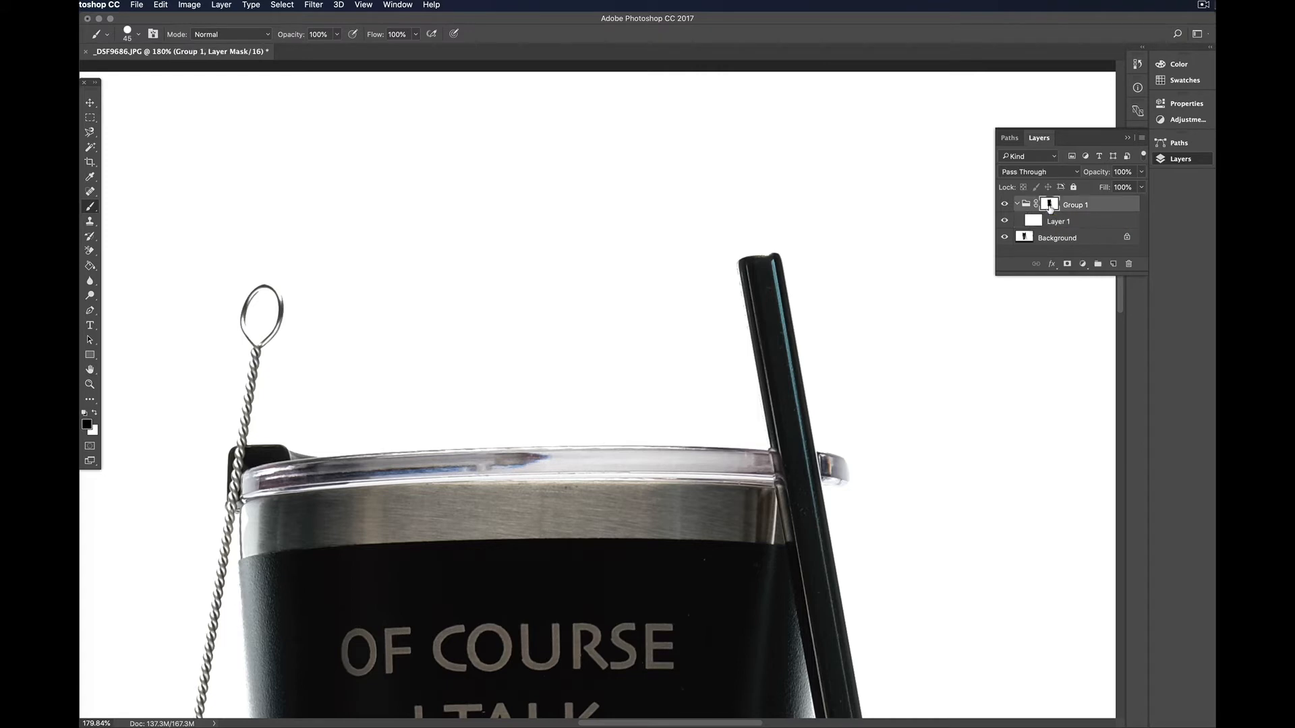
pyautogui.press('x')
# - With the black size 45 brush, paint along the tumbler body's right edge beside the straw down to the round lid to restore it
pyautogui.scroll(2, 748, 273)
pyautogui.scroll(1, 749, 273)
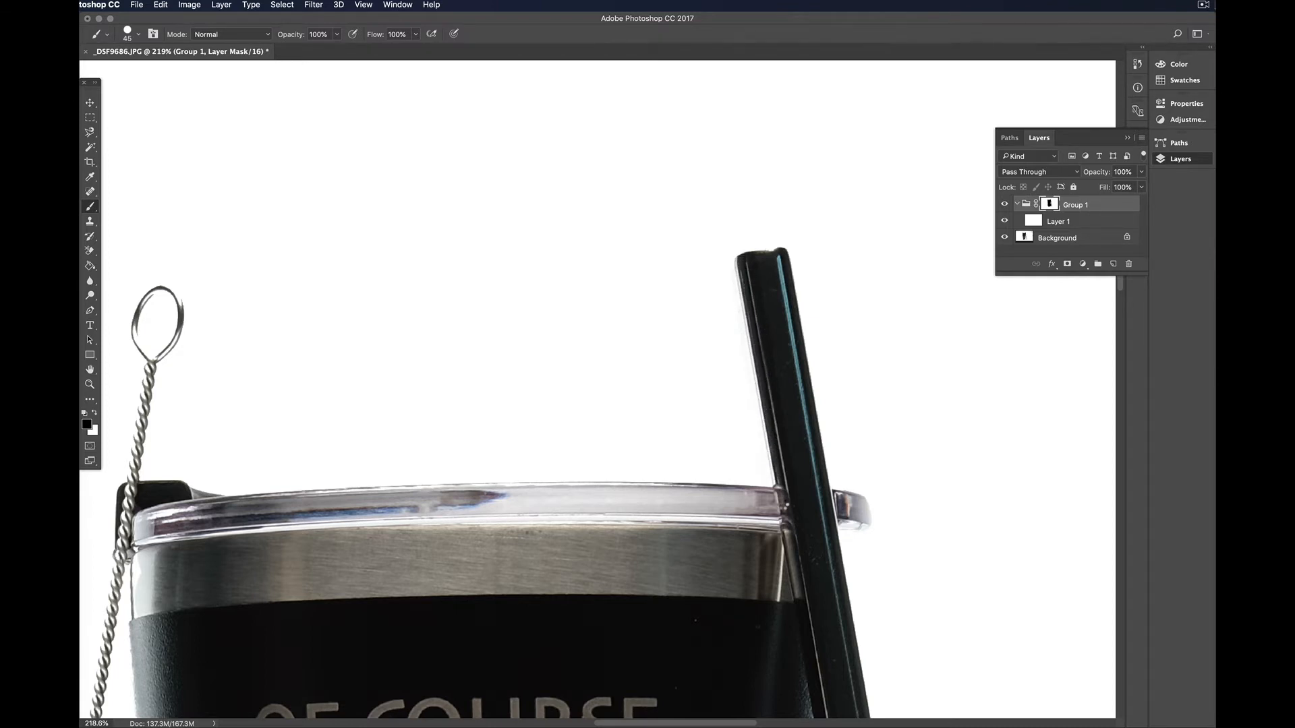
pyautogui.scroll(-10, 846, 458)
pyautogui.scroll(10, 867, 387)
pyautogui.scroll(-1, 867, 387)
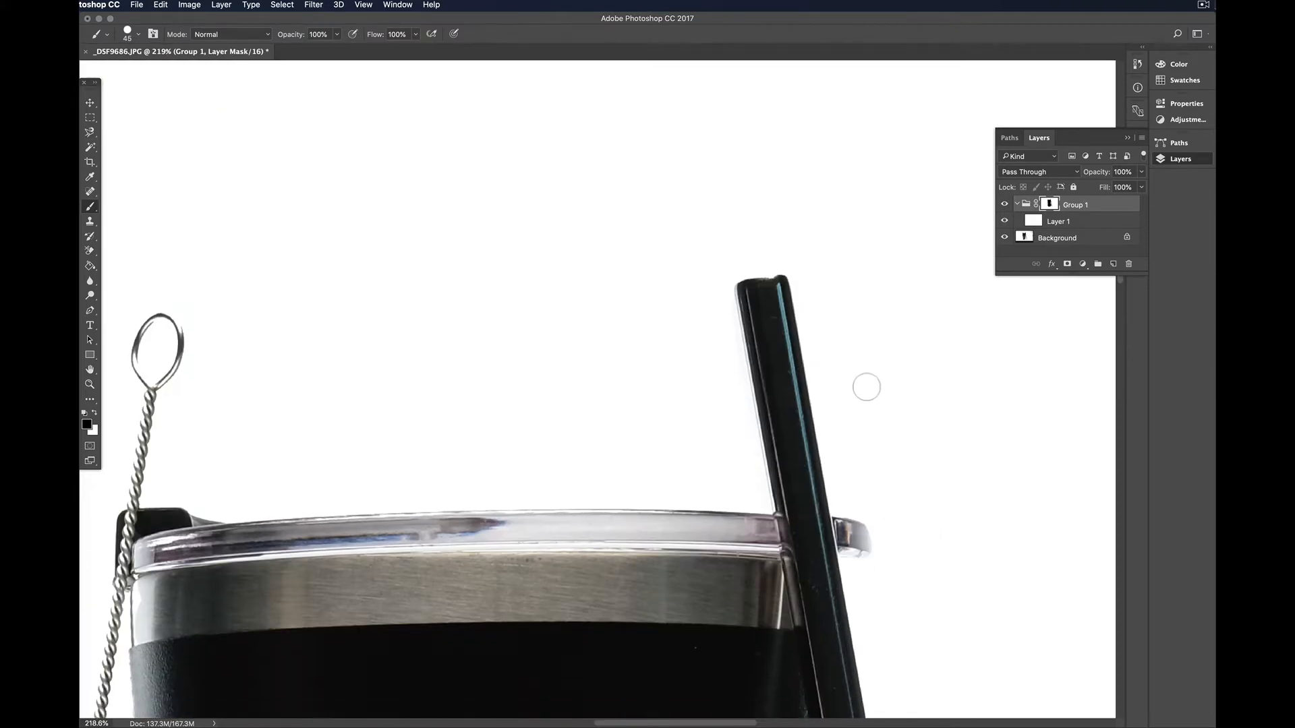
pyautogui.scroll(-10, 866, 418)
pyautogui.scroll(5, 867, 303)
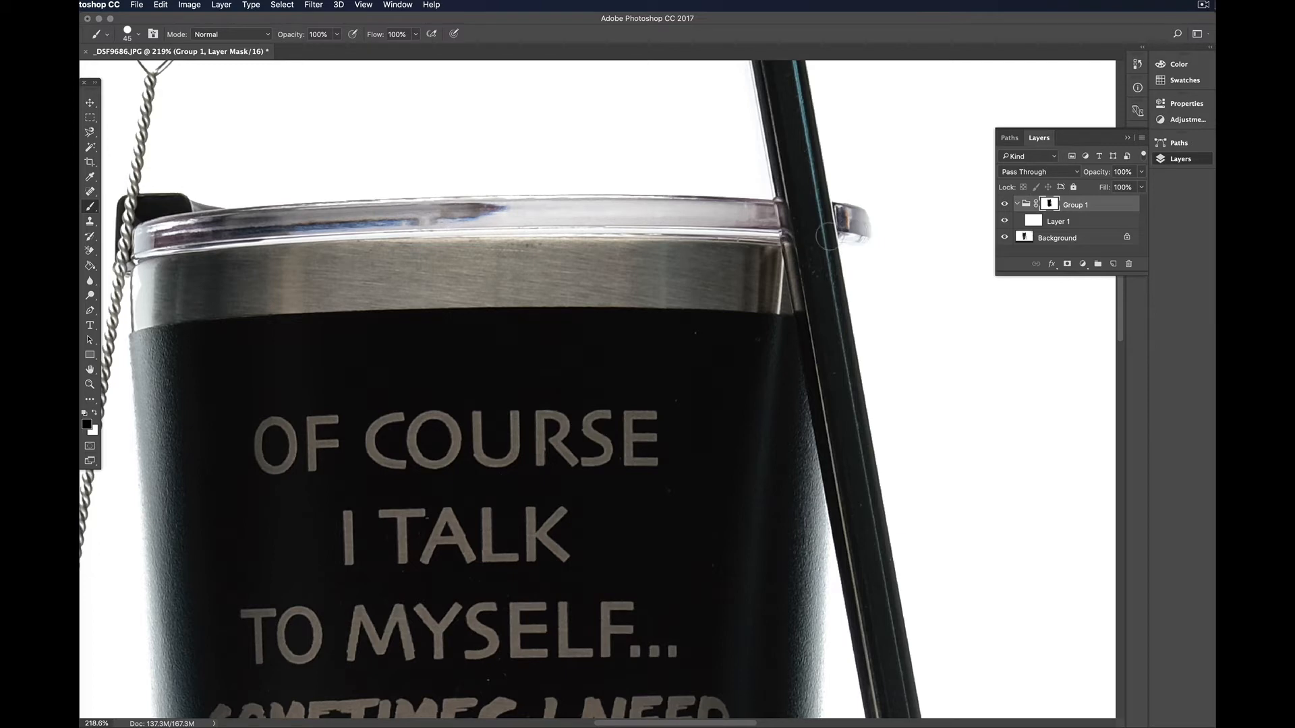
pyautogui.scroll(-3, 826, 337)
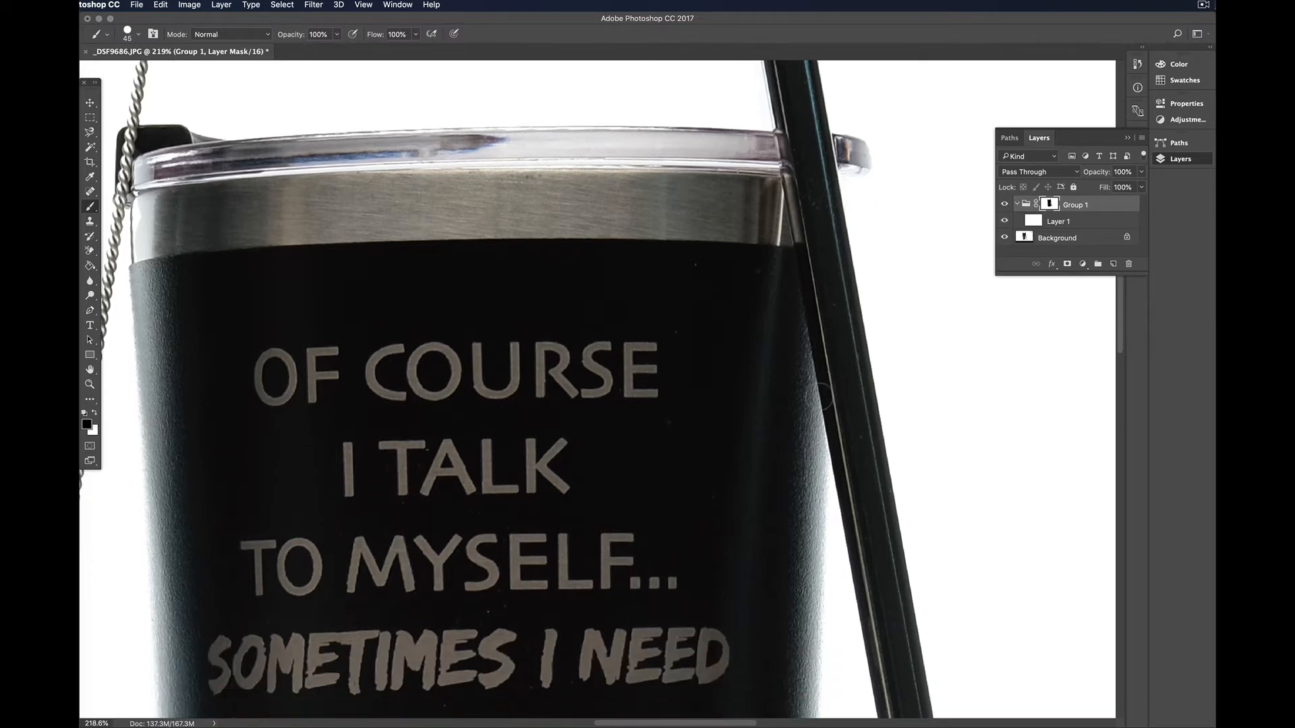
pyautogui.scroll(-10, 823, 474)
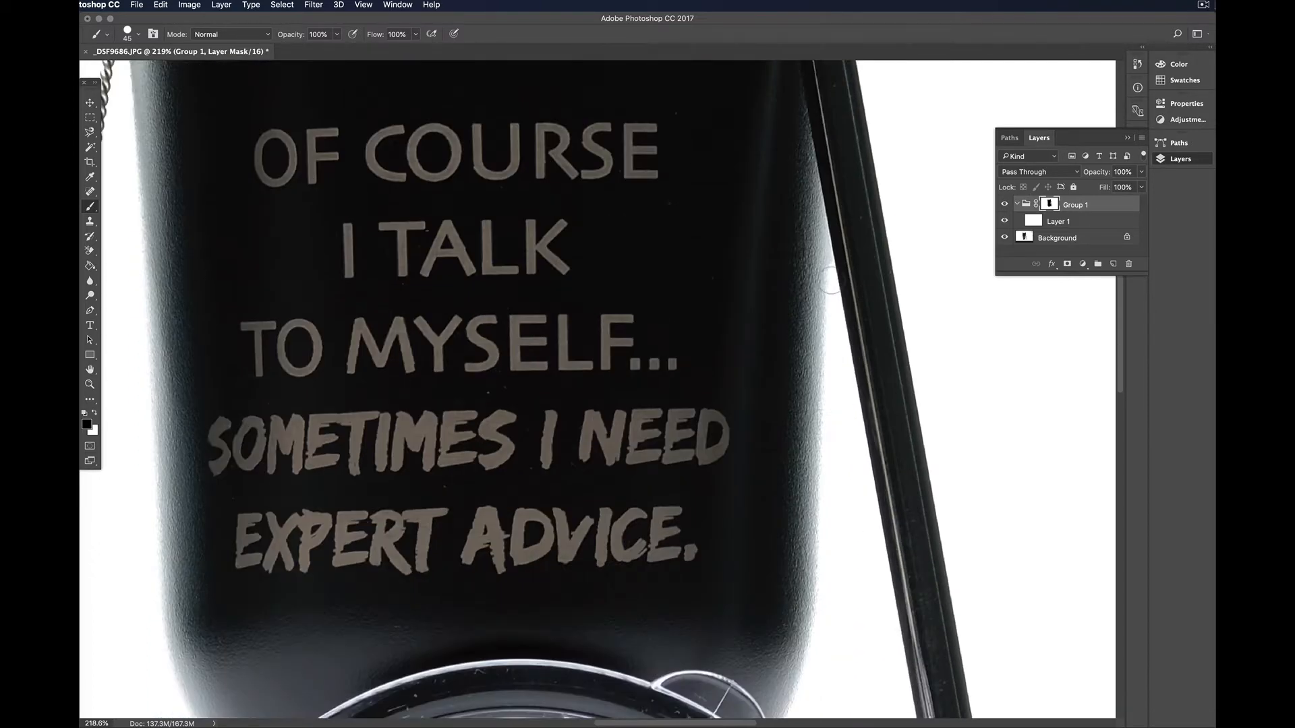
pyautogui.moveTo(829, 270); pyautogui.dragTo(824, 429)
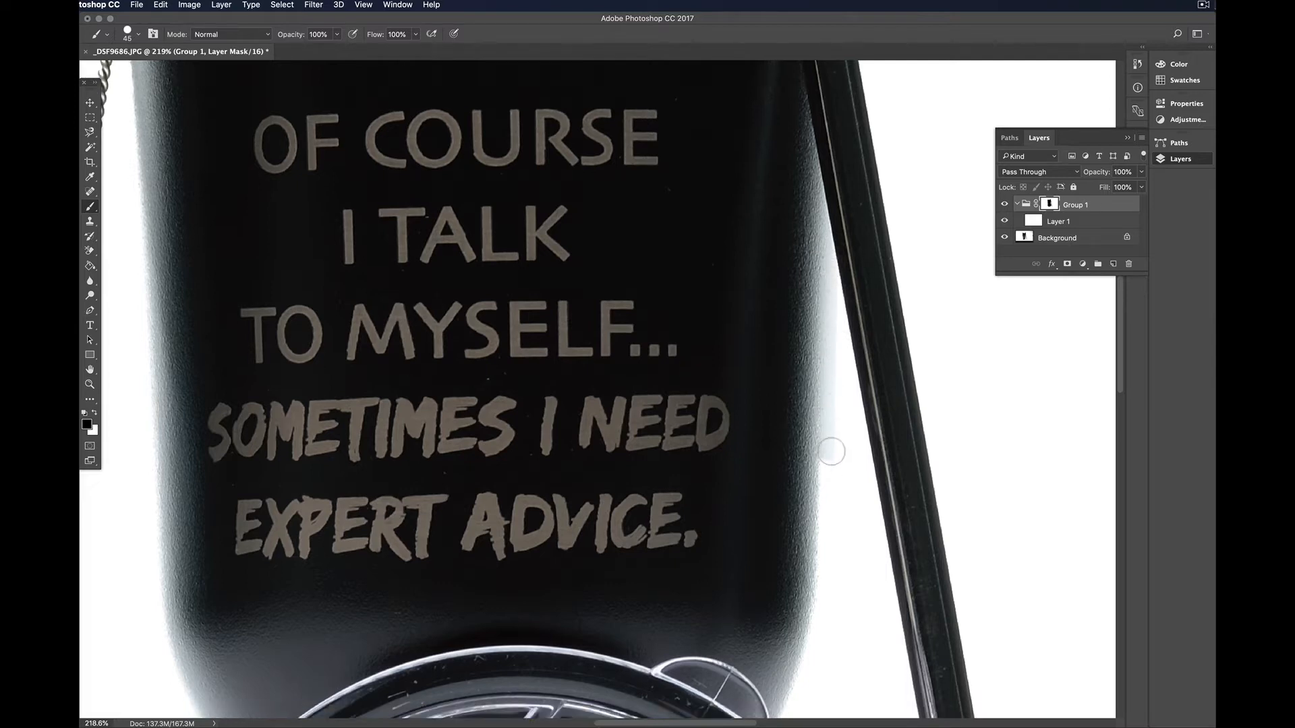
pyautogui.scroll(-8, 832, 449)
pyautogui.moveTo(833, 297); pyautogui.dragTo(825, 403)
pyautogui.scroll(-10, 817, 344)
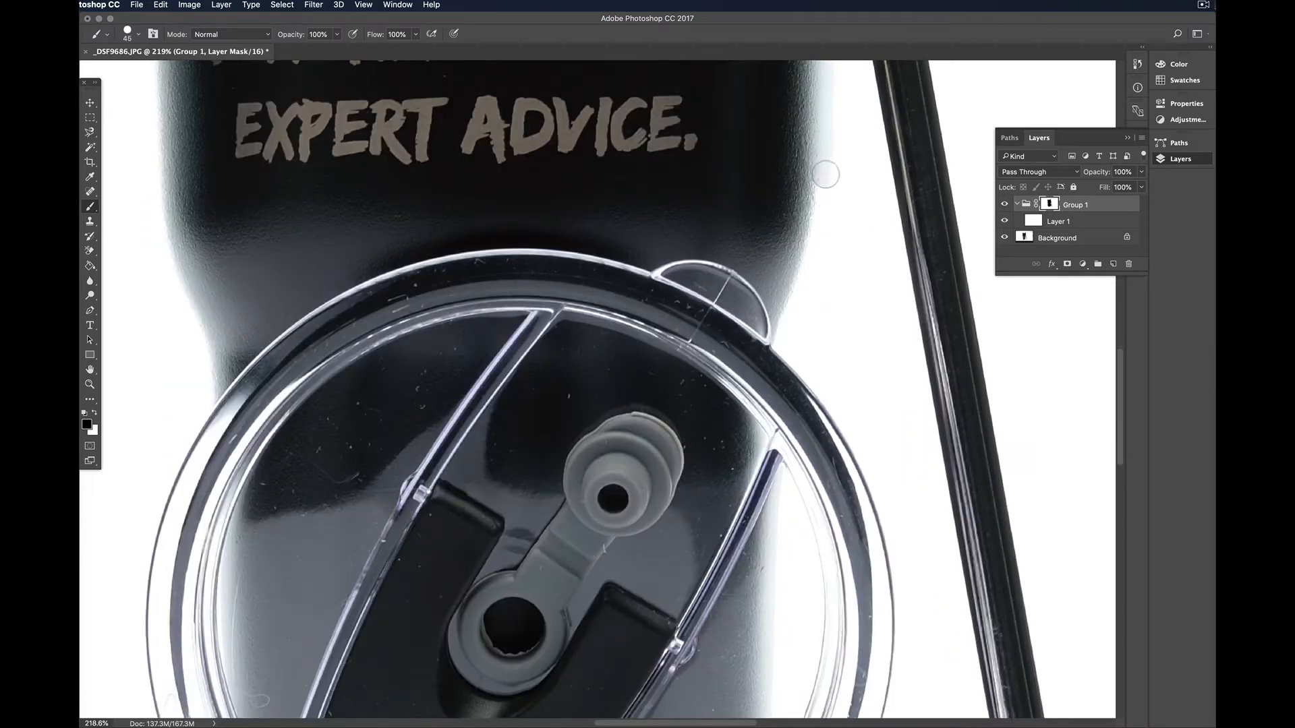
pyautogui.moveTo(820, 225); pyautogui.dragTo(780, 351)
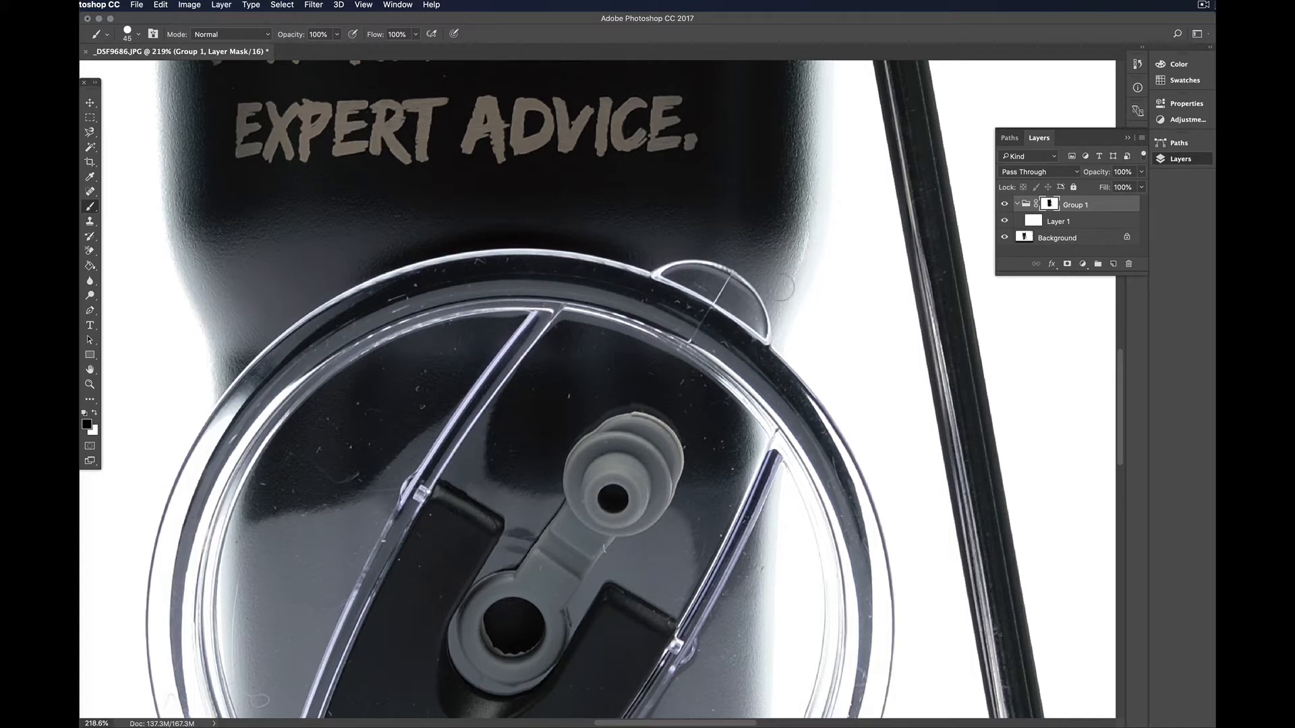
# - Paint black on the mask over the right and left ends of the tumbler's metal base to bring back its missing corners
pyautogui.scroll(-20, 737, 273)
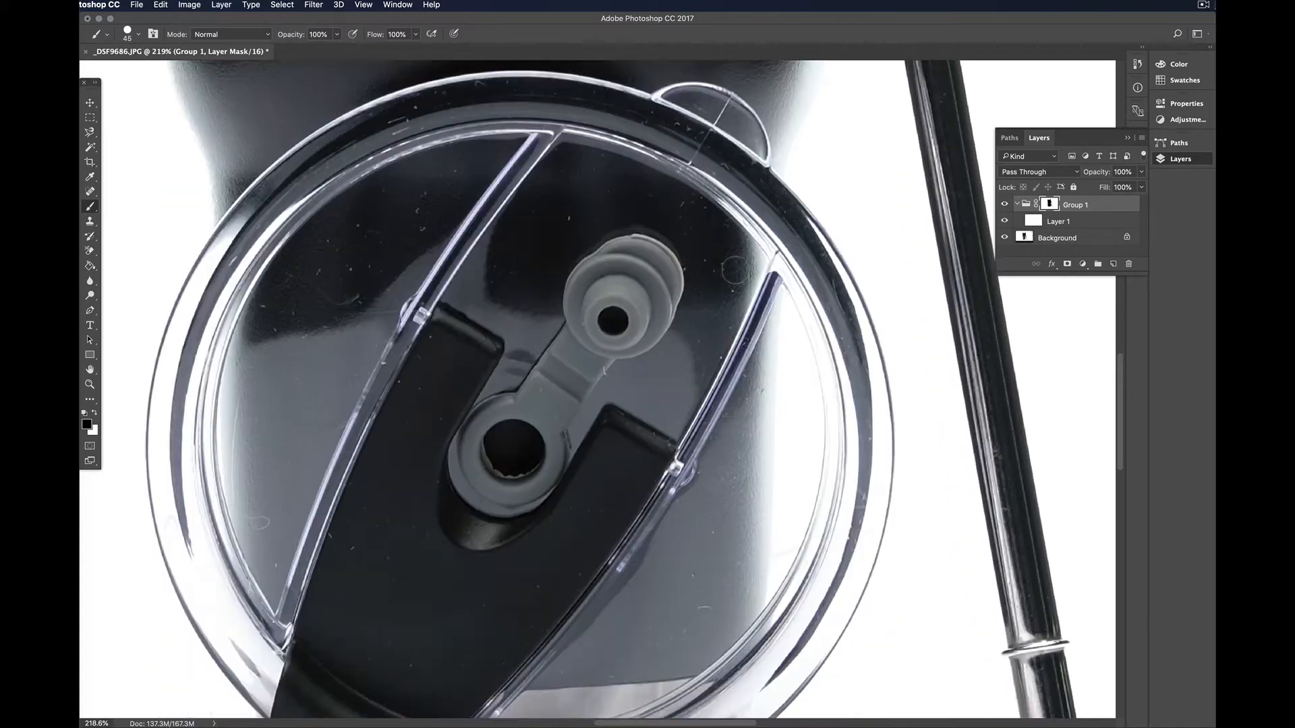
pyautogui.scroll(3, 749, 317)
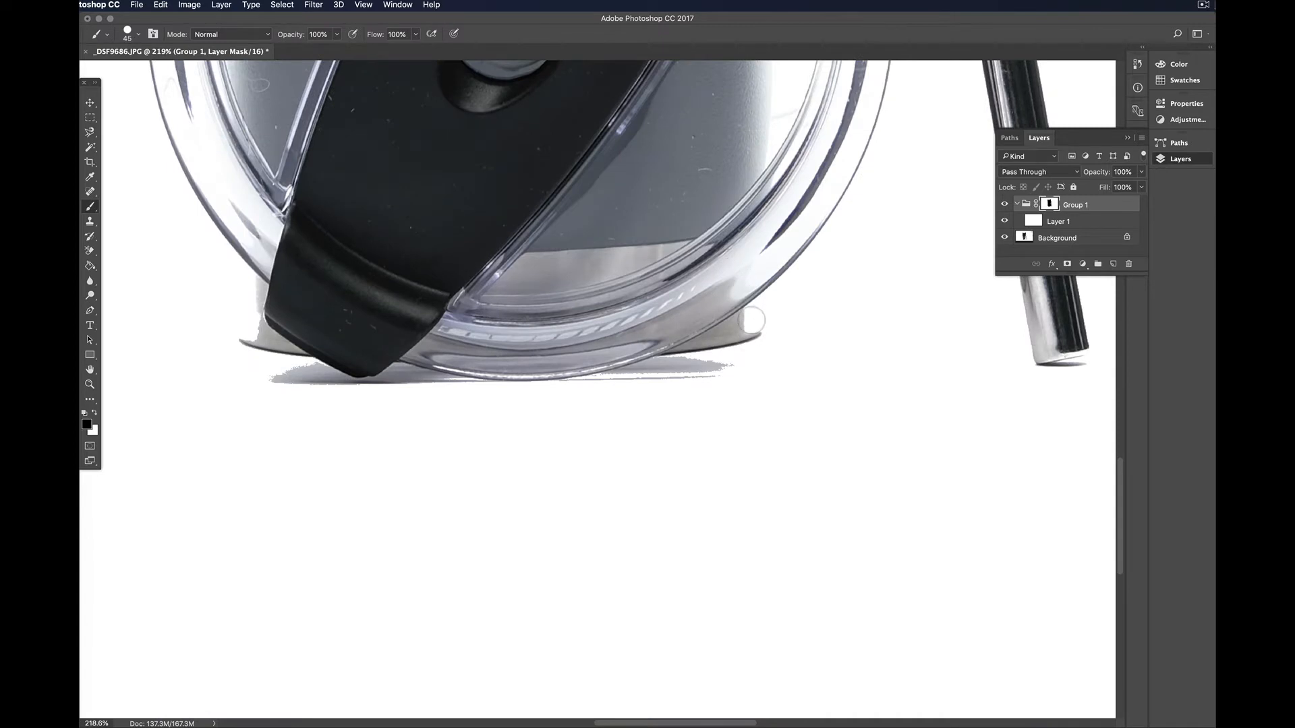
pyautogui.moveTo(747, 324); pyautogui.dragTo(747, 306)
pyautogui.moveTo(755, 324)
pyautogui.mouseDown()
pyautogui.moveTo(754, 302)
pyautogui.moveTo(780, 332)
pyautogui.moveTo(744, 309)
pyautogui.mouseUp()
pyautogui.moveTo(689, 723)
pyautogui.mouseDown()
pyautogui.moveTo(653, 723)
pyautogui.moveTo(630, 686)
pyautogui.mouseUp()
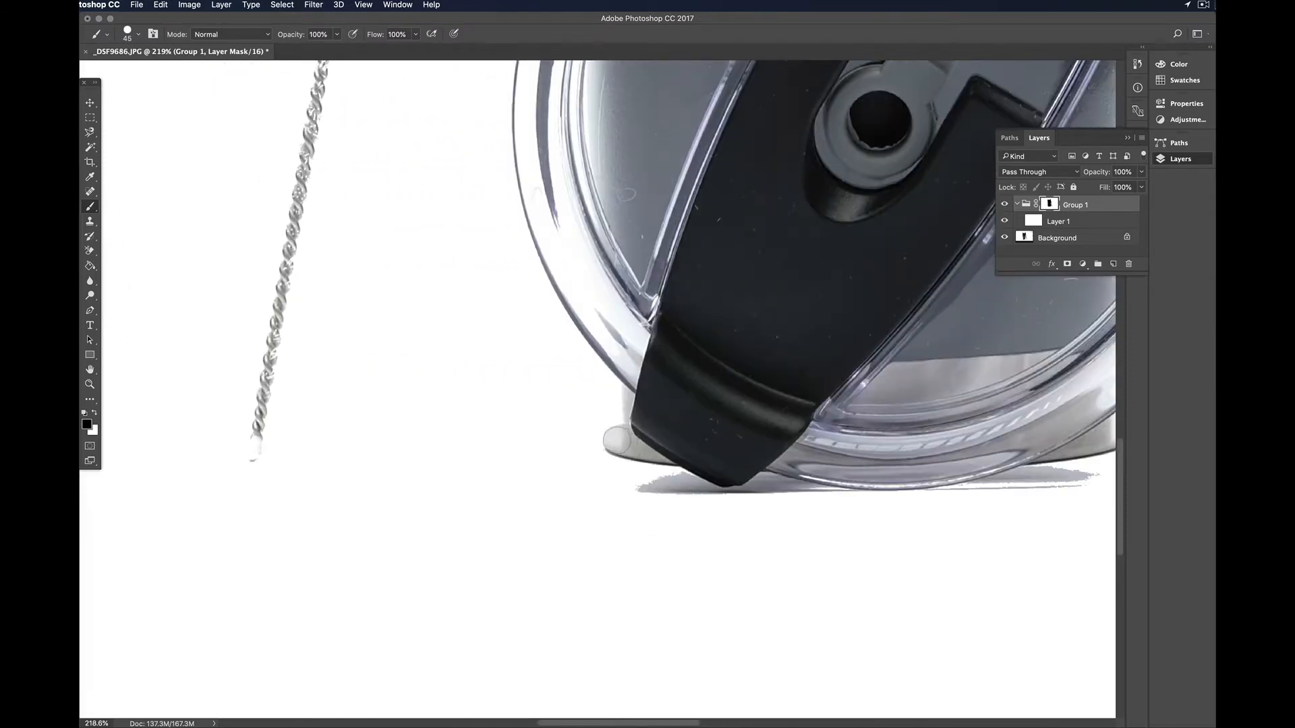
pyautogui.moveTo(616, 442); pyautogui.dragTo(616, 381)
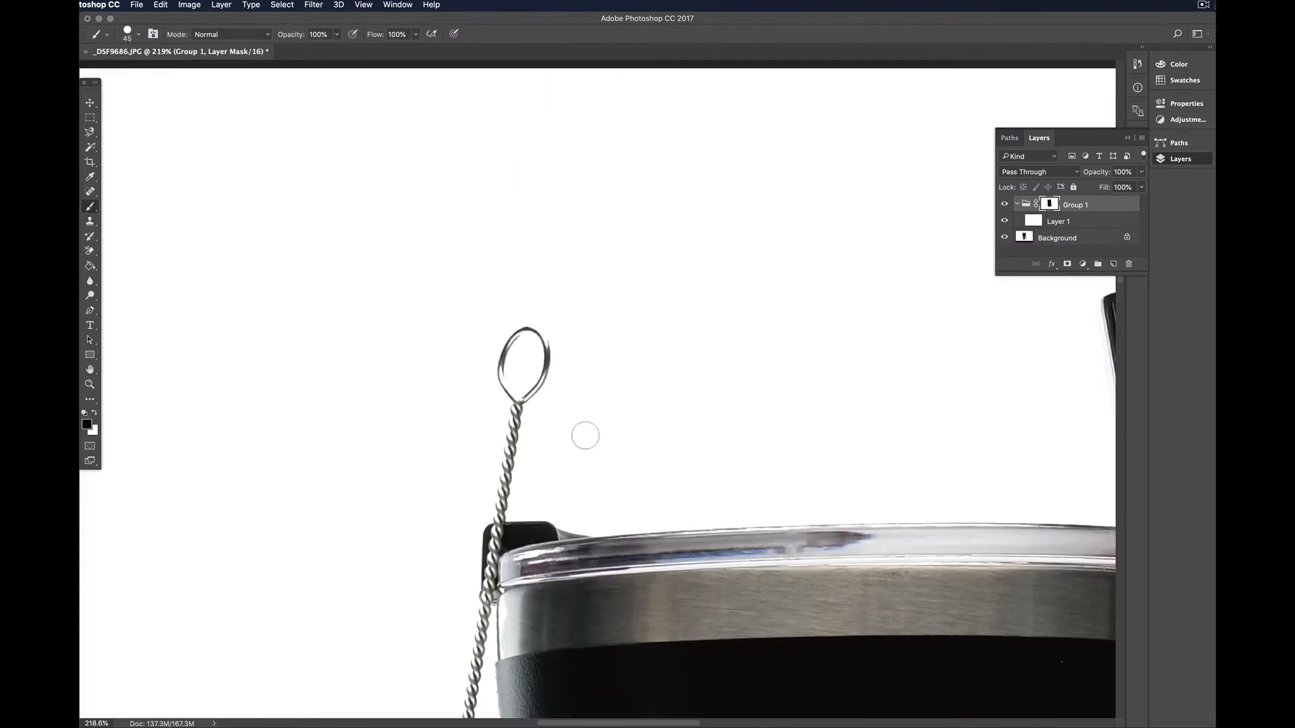
# - Paint black on the mask along the tumbler body's left edge, from the round lid up beside the upper lettering
pyautogui.scroll(-15, 585, 435)
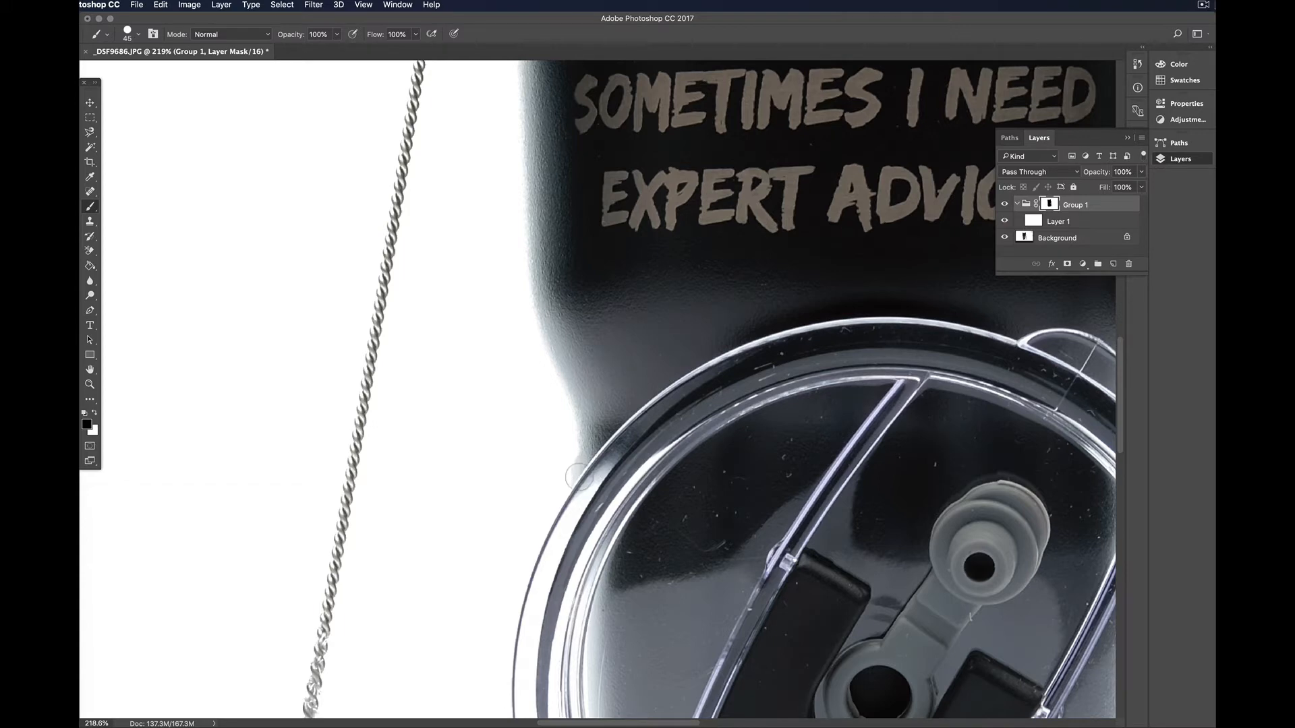
pyautogui.moveTo(578, 477)
pyautogui.mouseDown()
pyautogui.moveTo(568, 384)
pyautogui.moveTo(538, 313)
pyautogui.mouseUp()
pyautogui.scroll(3, 537, 320)
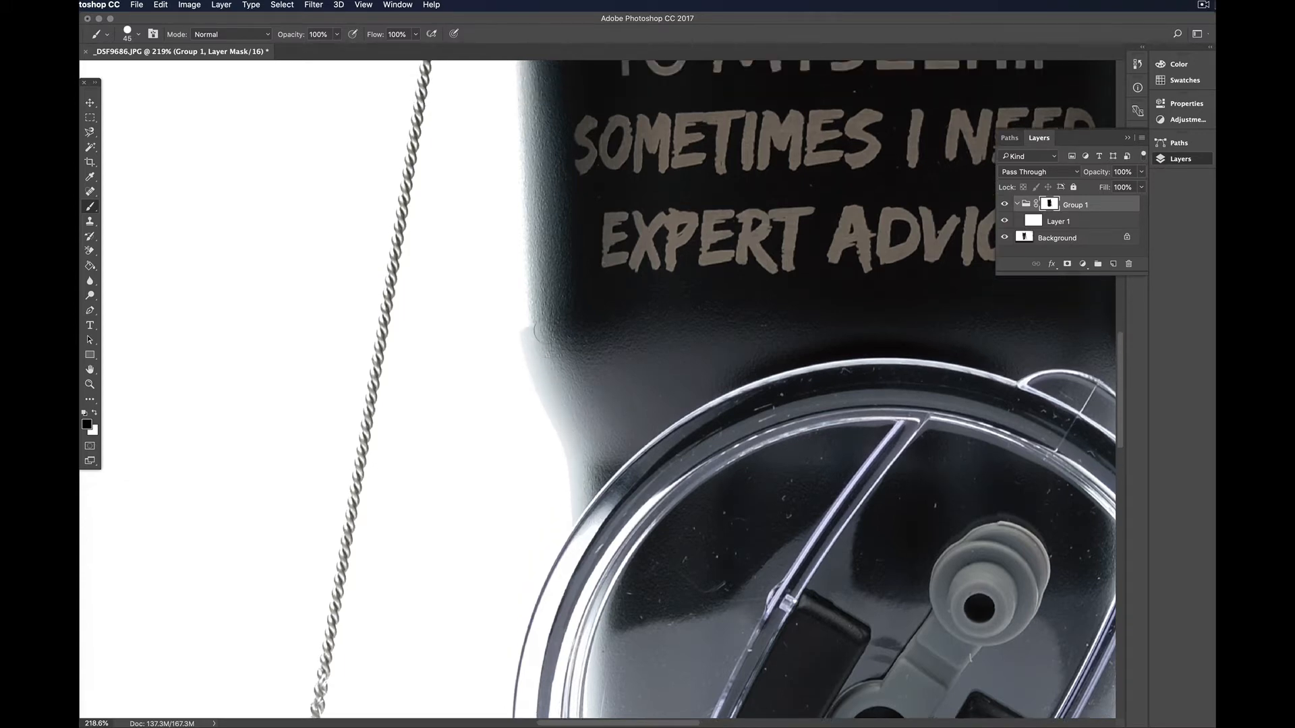
pyautogui.scroll(3, 538, 332)
pyautogui.scroll(6, 531, 365)
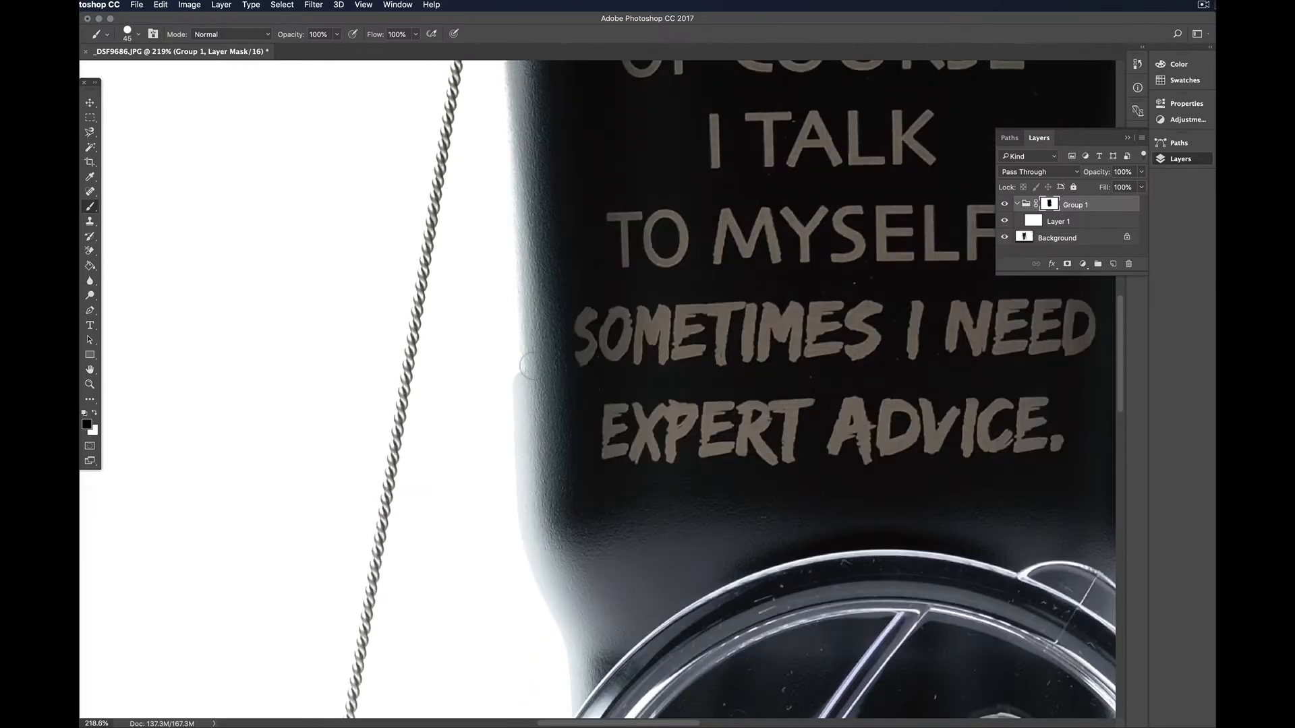
pyautogui.moveTo(520, 410); pyautogui.dragTo(516, 249)
pyautogui.scroll(2, 523, 314)
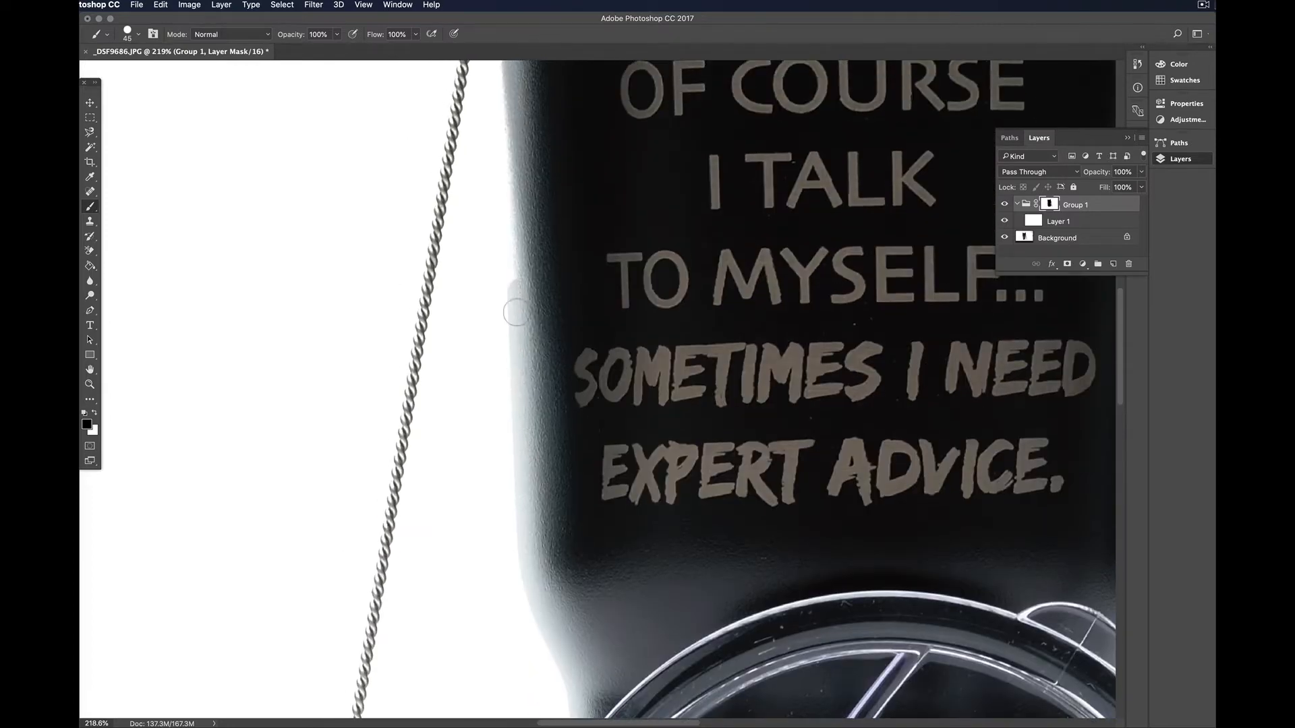
pyautogui.moveTo(515, 310); pyautogui.dragTo(509, 228)
pyautogui.scroll(5, 508, 311)
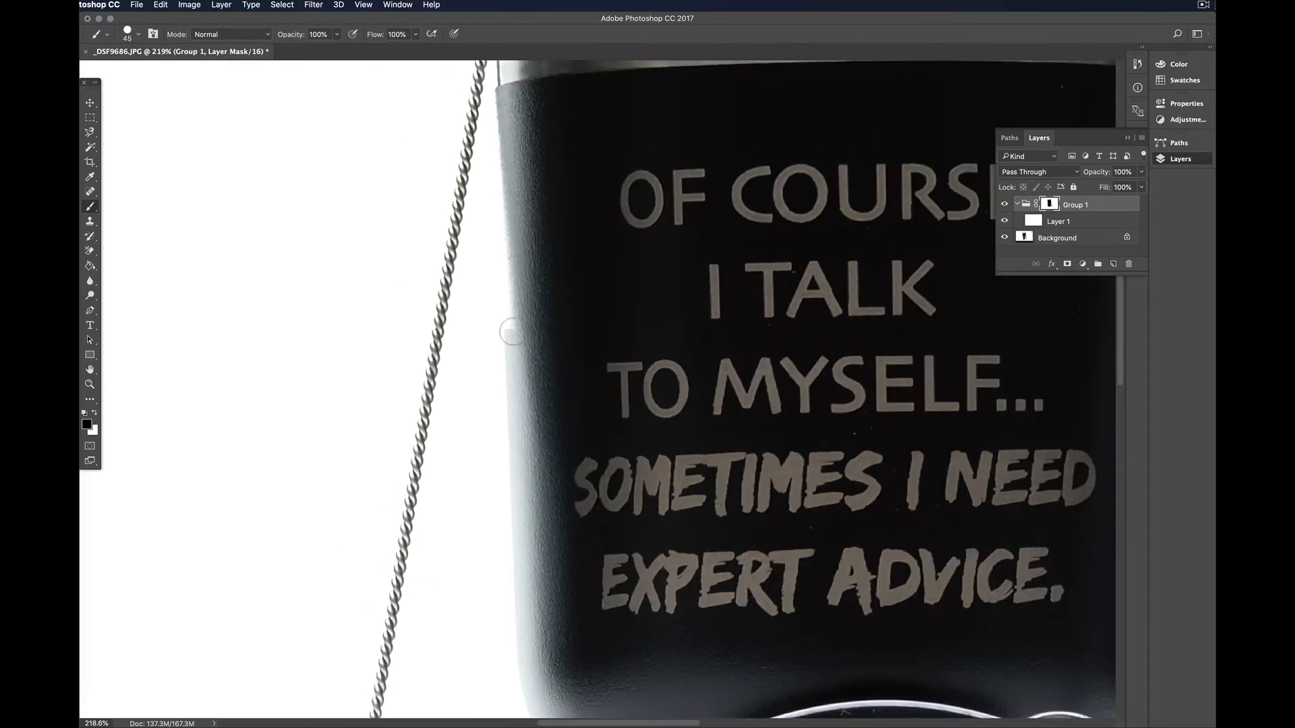
pyautogui.moveTo(511, 332); pyautogui.dragTo(508, 222)
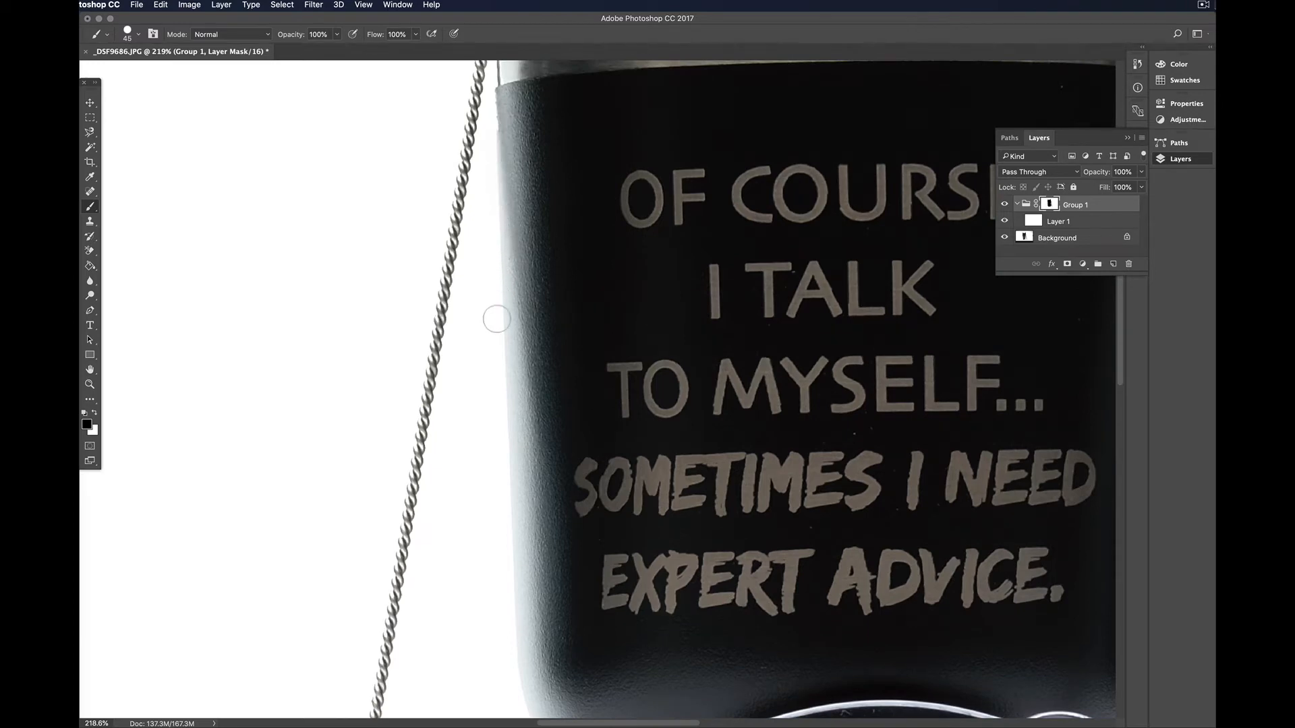
# - With a black size 9 brush, paint on the mask around the wire loop atop the straw-cleaning brush to restore its missing parts
pyautogui.scroll(10, 497, 318)
pyautogui.scroll(-1, 495, 322)
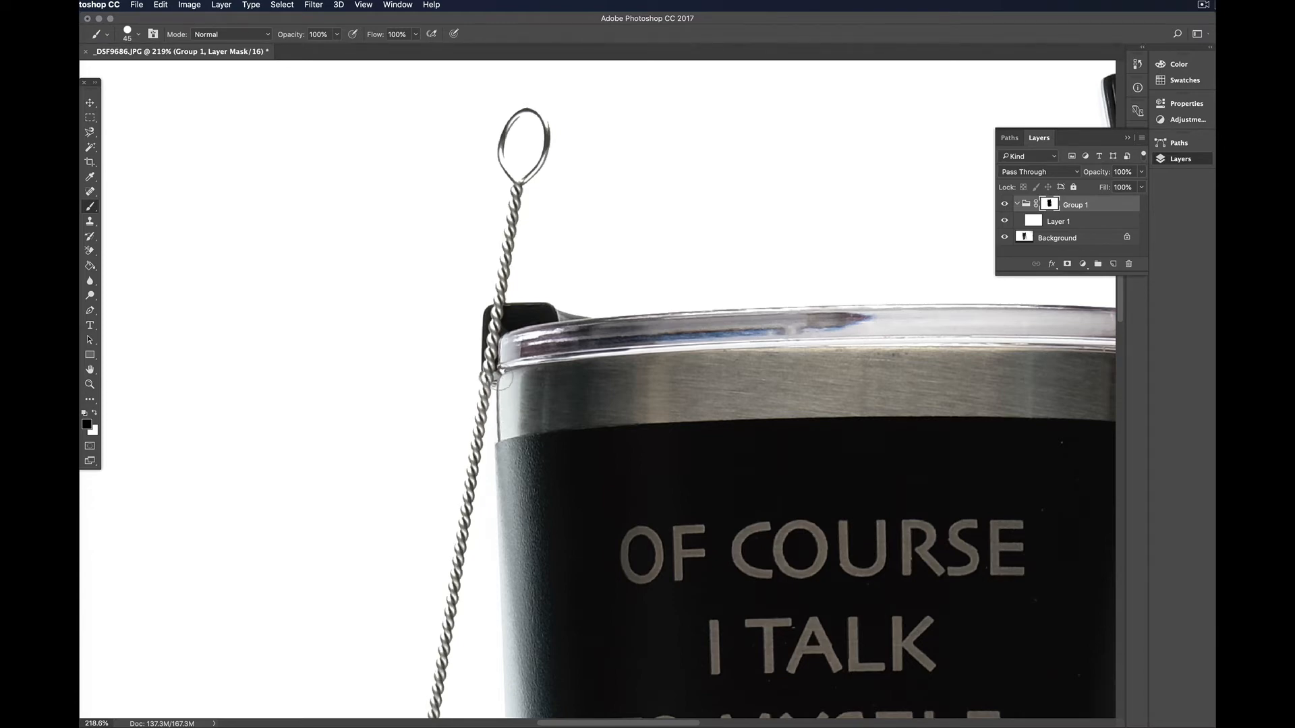
pyautogui.scroll(4, 499, 348)
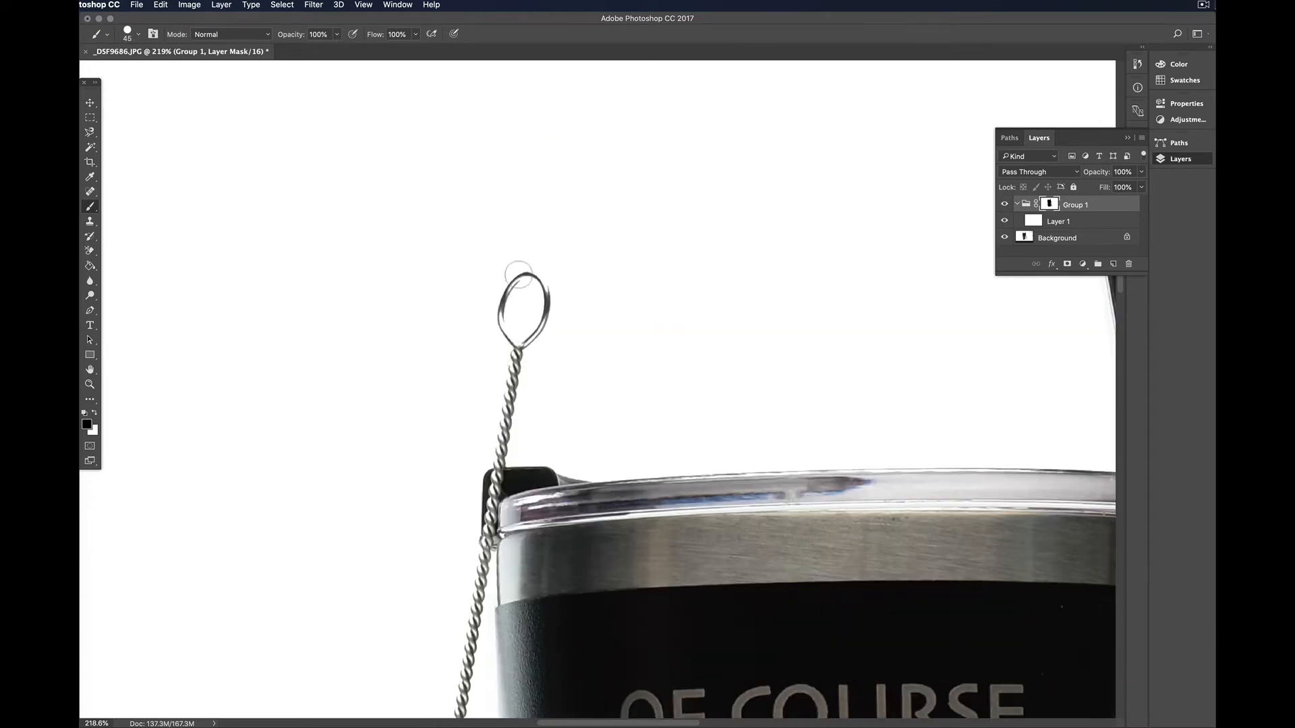
pyautogui.scroll(10, 506, 287)
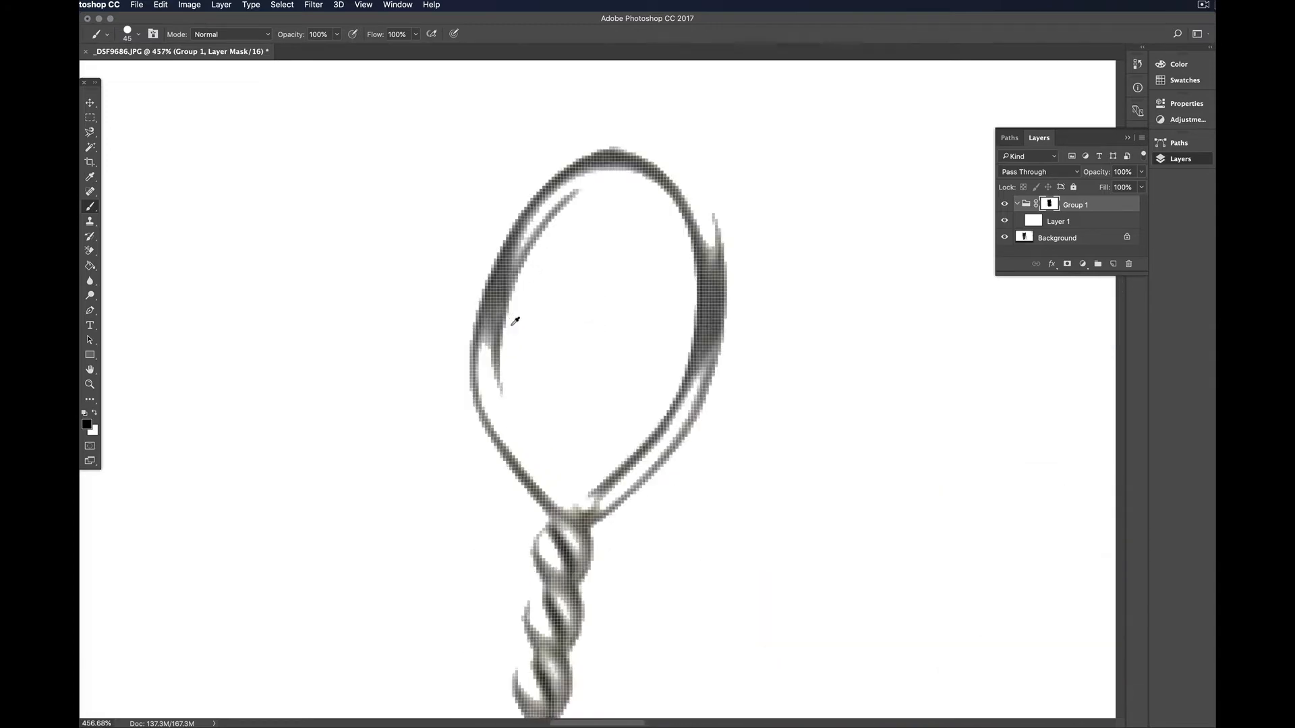
pyautogui.scroll(-3, 515, 321)
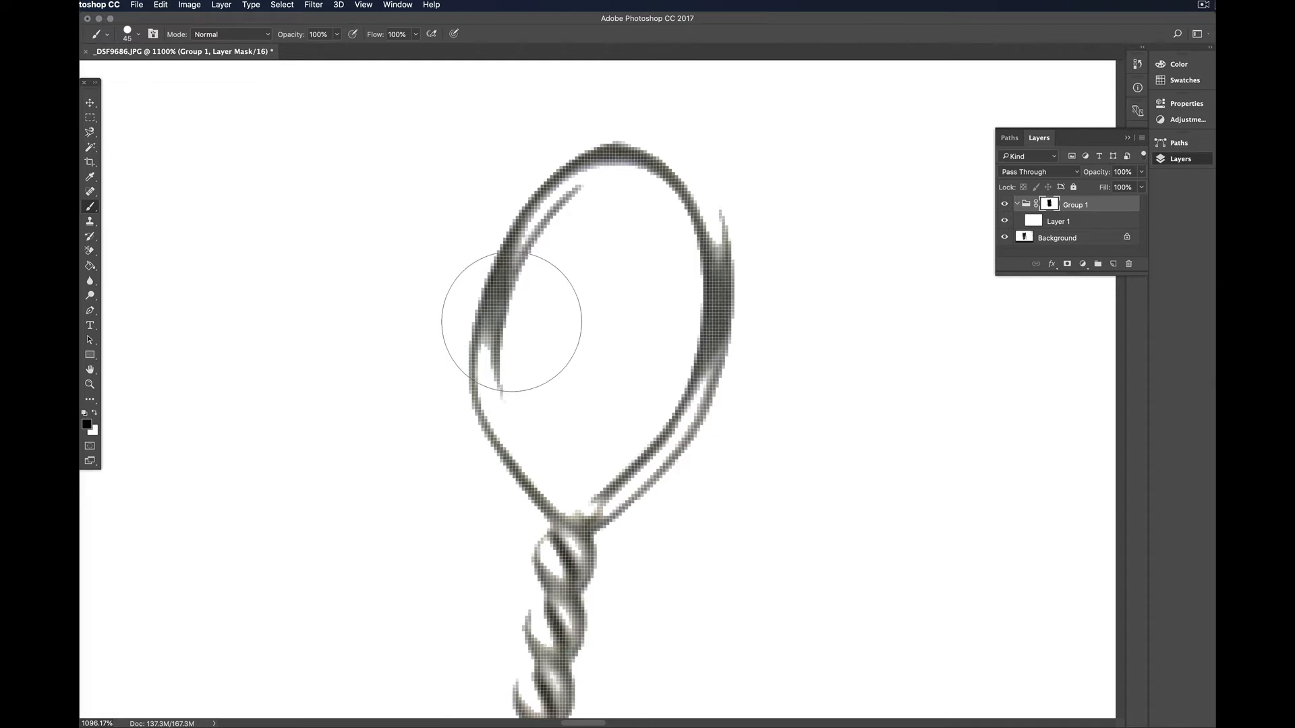
pyautogui.press('[')
pyautogui.press('[')
pyautogui.press('[')
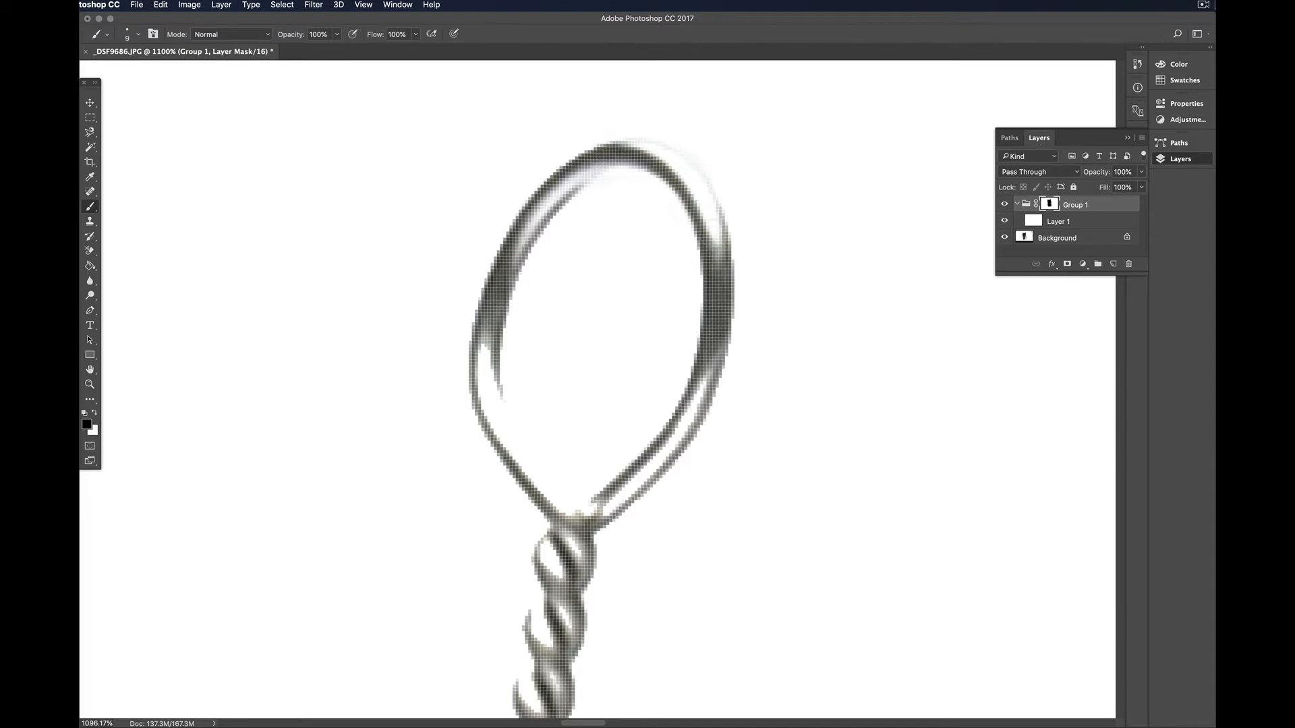
pyautogui.moveTo(719, 375)
pyautogui.mouseDown()
pyautogui.moveTo(671, 461)
pyautogui.moveTo(579, 514)
pyautogui.moveTo(630, 502)
pyautogui.moveTo(567, 504)
pyautogui.moveTo(532, 463)
pyautogui.moveTo(484, 355)
pyautogui.mouseUp()
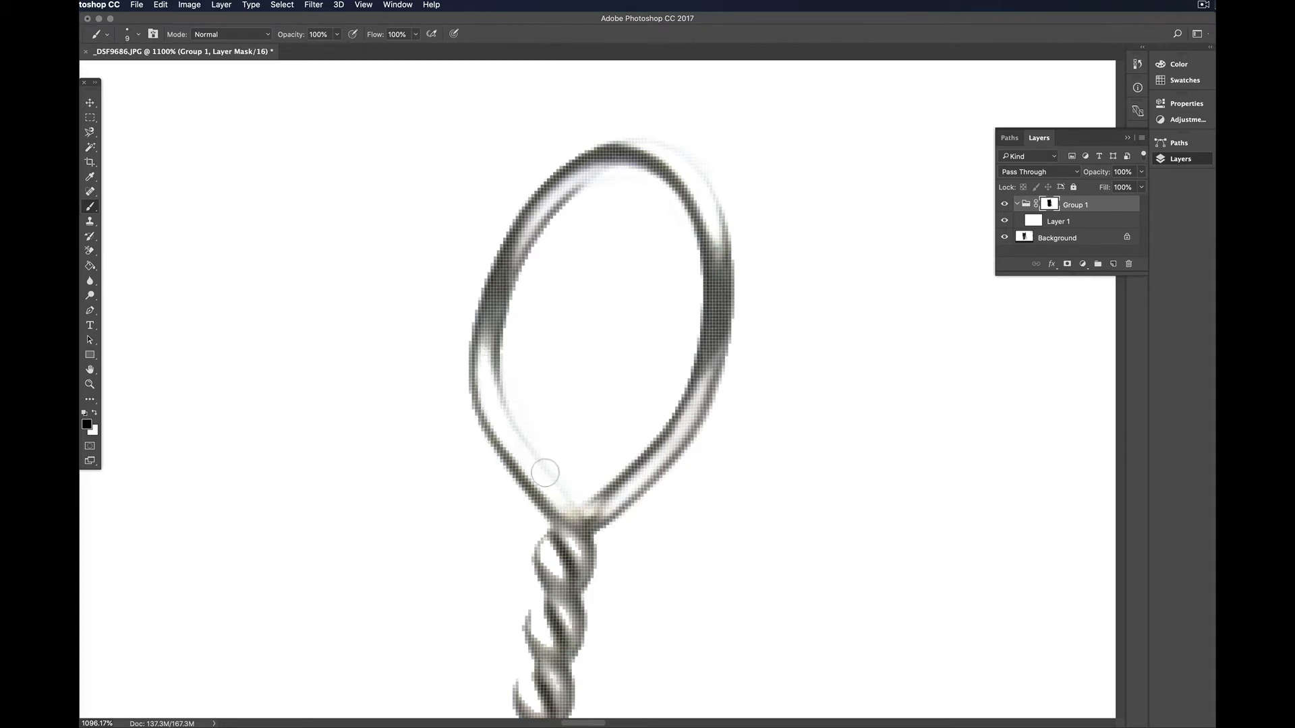
# - Enlarge the brush to size 30 and paint black over the twisted wire from the loop down to the lid's black tab
pyautogui.scroll(-5, 564, 465)
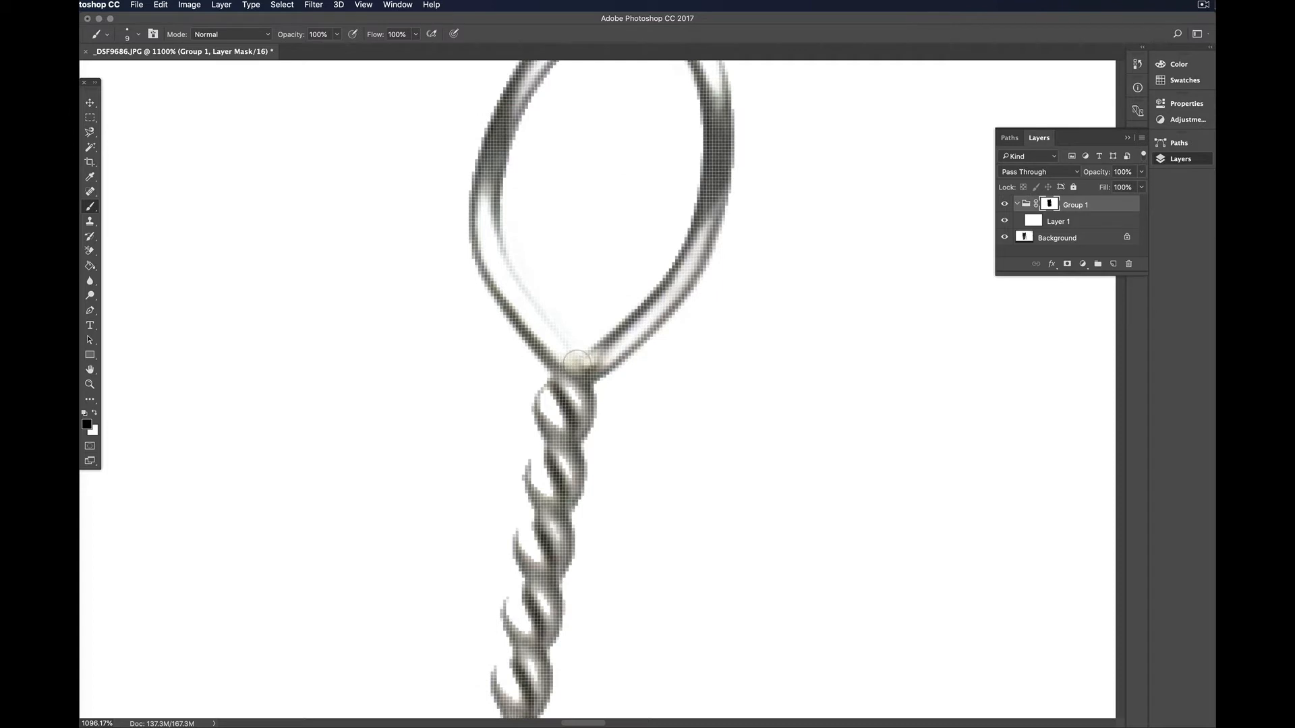
pyautogui.press(']')
pyautogui.press(']')
pyautogui.press(']')
pyautogui.press(']')
pyautogui.press(']')
pyautogui.press(']')
pyautogui.moveTo(570, 413); pyautogui.dragTo(547, 459)
pyautogui.scroll(-8, 539, 573)
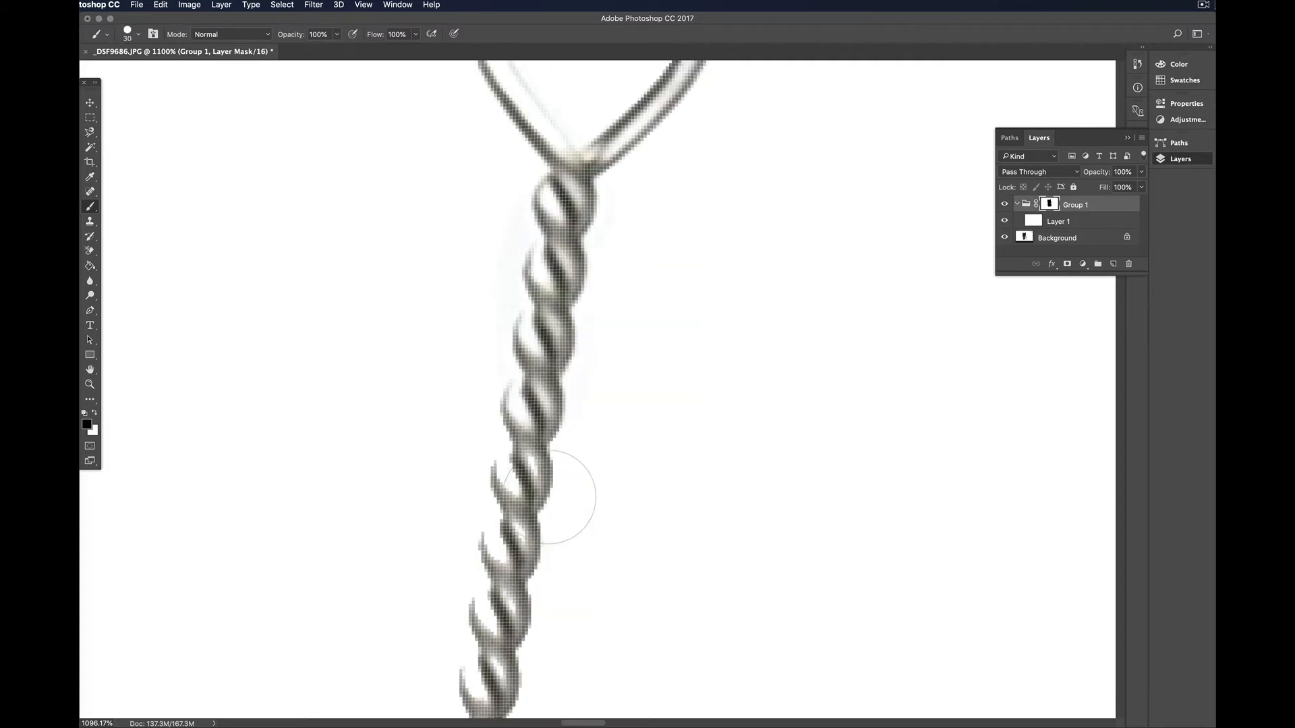
pyautogui.scroll(-4, 506, 535)
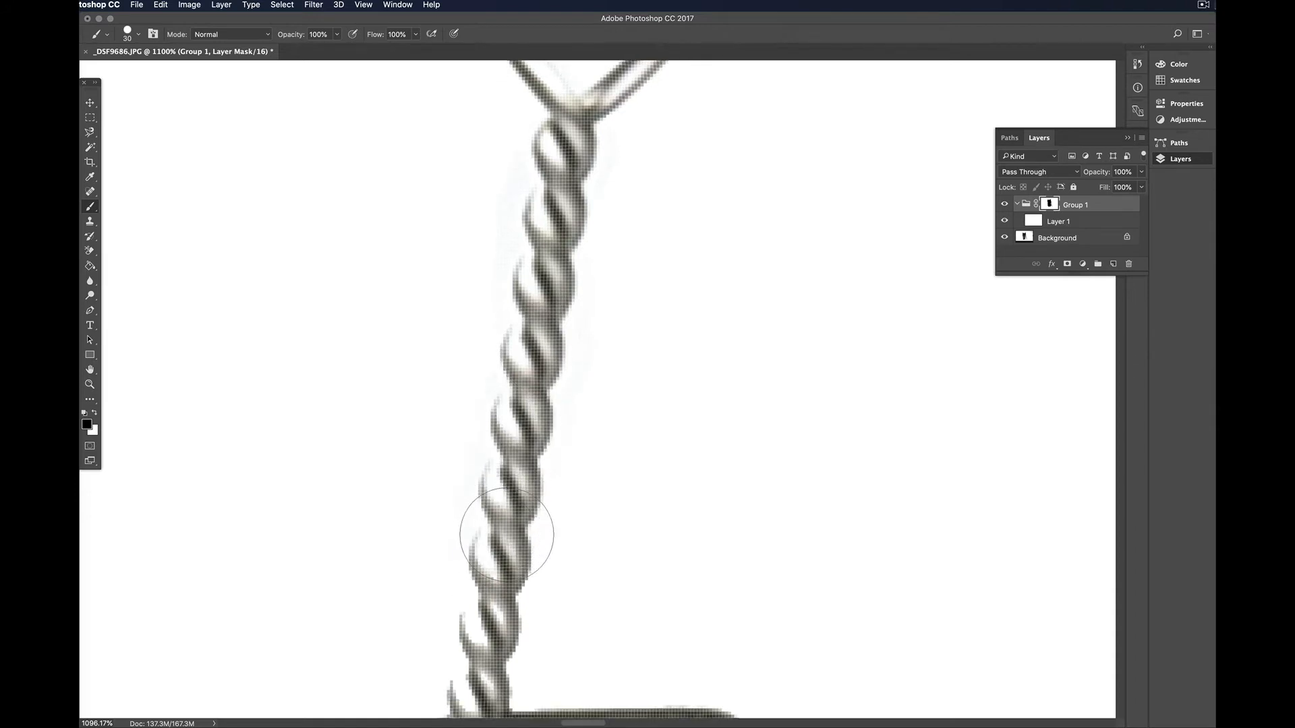
pyautogui.scroll(-10, 497, 560)
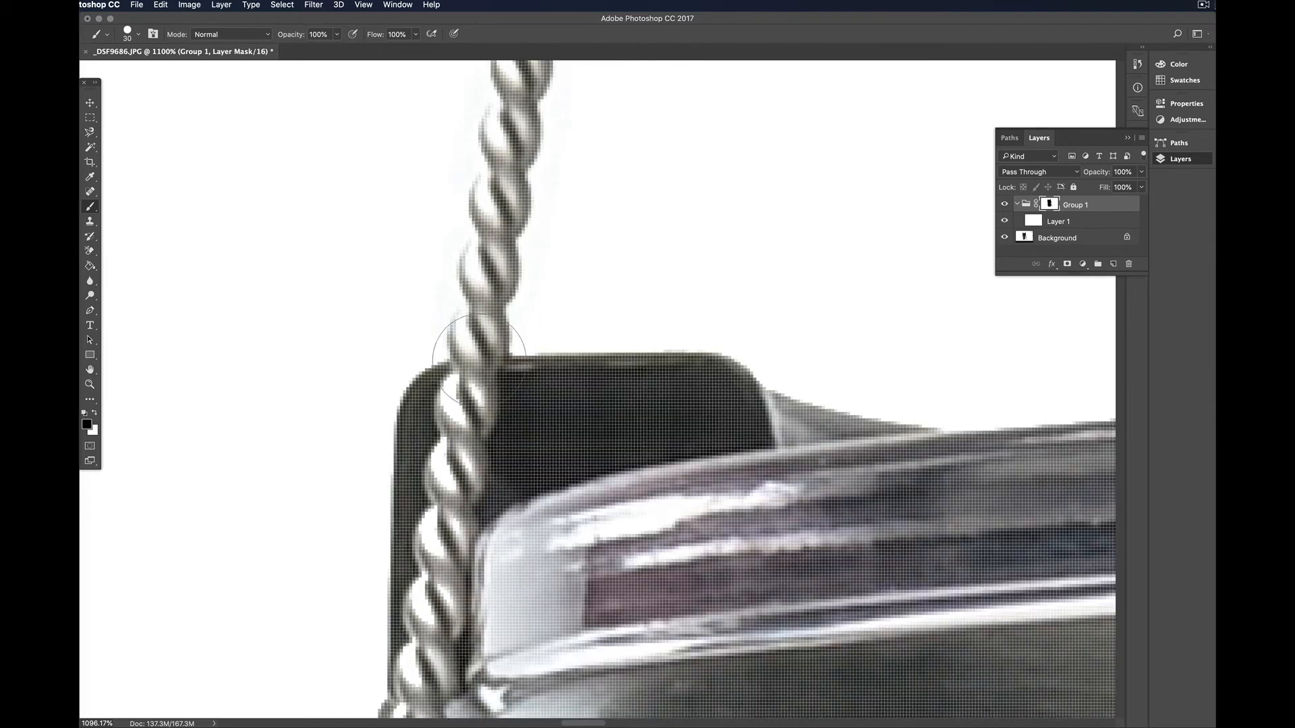
# - Paint black on the mask over the twisted wire past the lid and steel rim, down beside the tumbler's upper black body
pyautogui.scroll(-10, 499, 425)
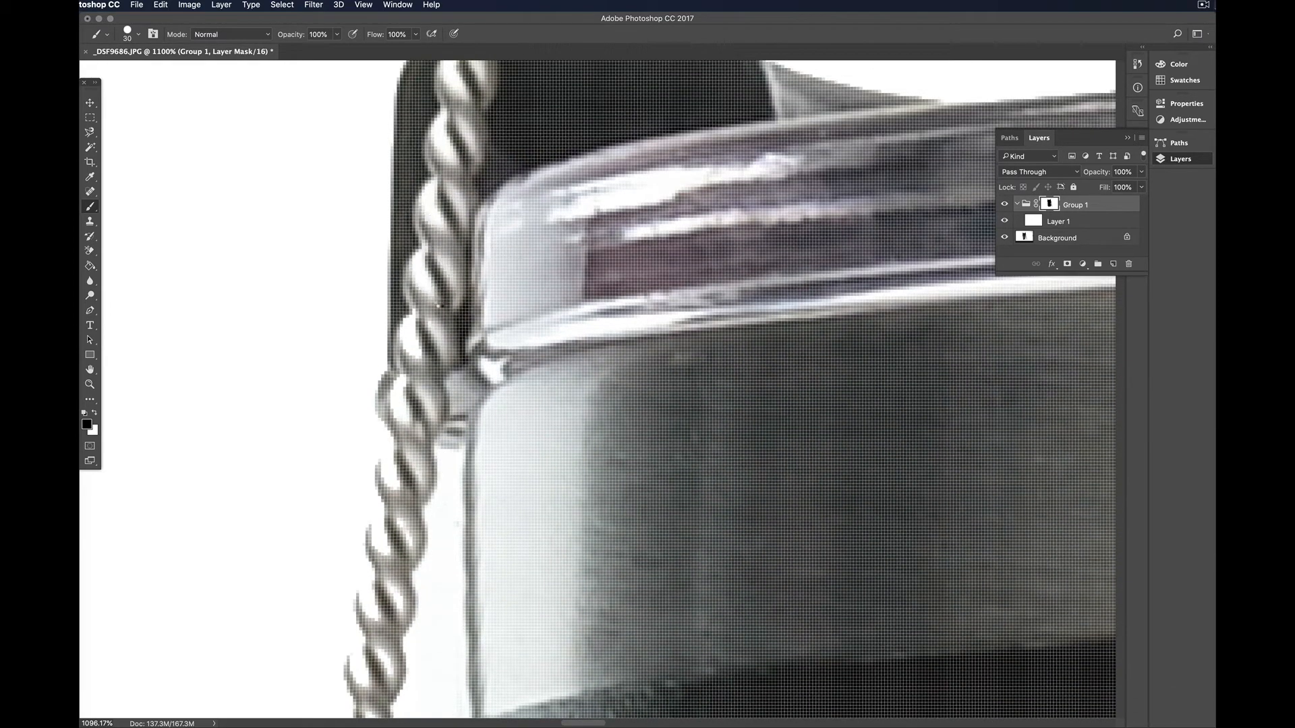
pyautogui.scroll(-2, 418, 415)
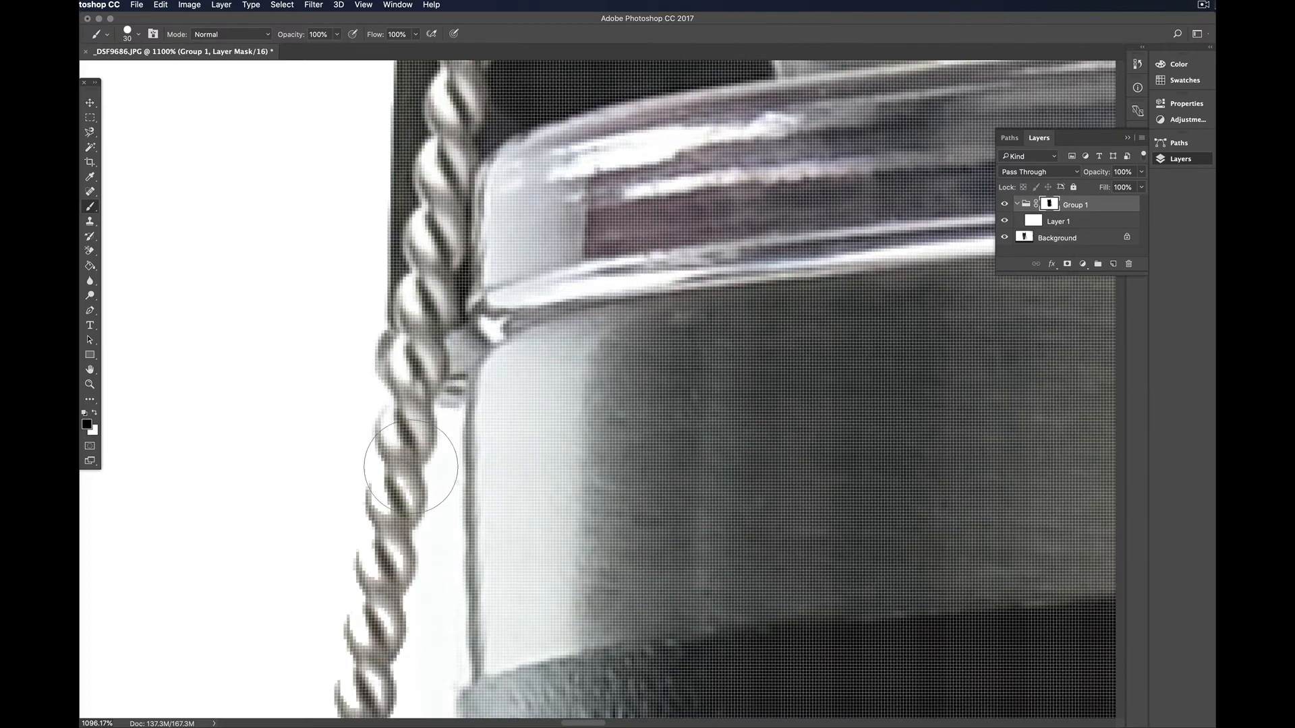
pyautogui.scroll(-6, 389, 533)
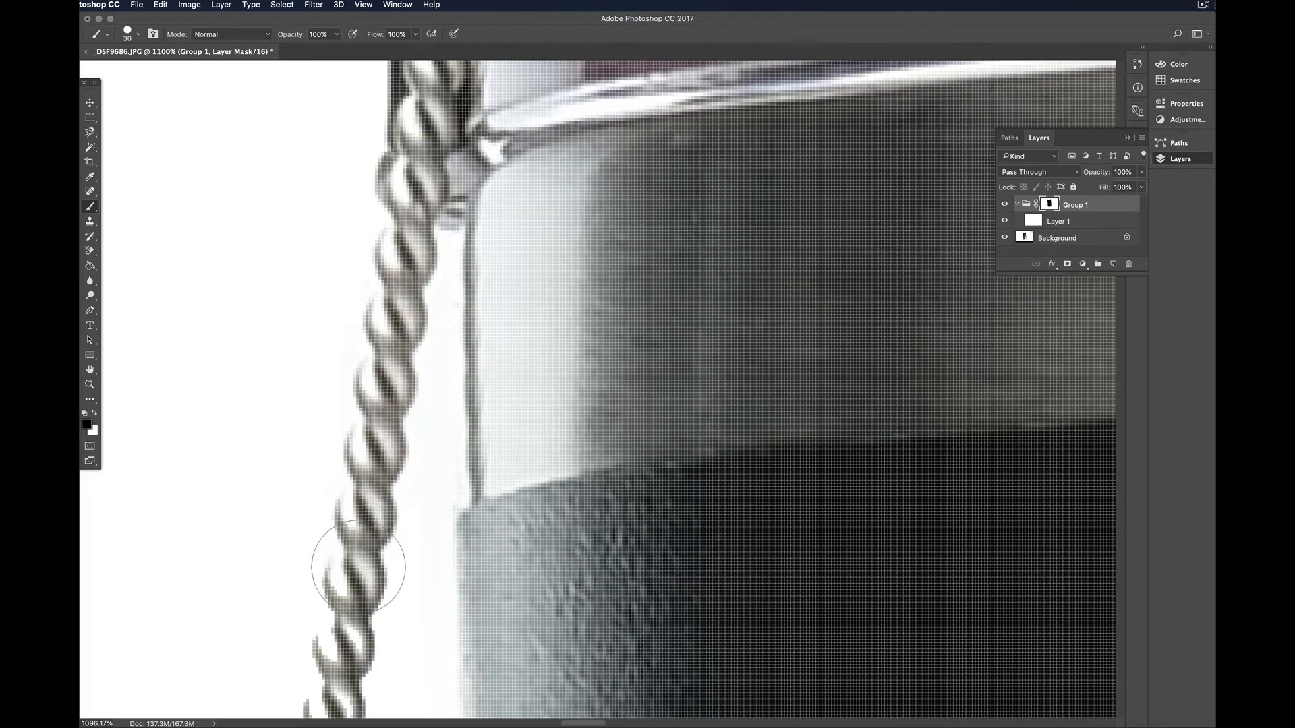
pyautogui.scroll(-10, 358, 563)
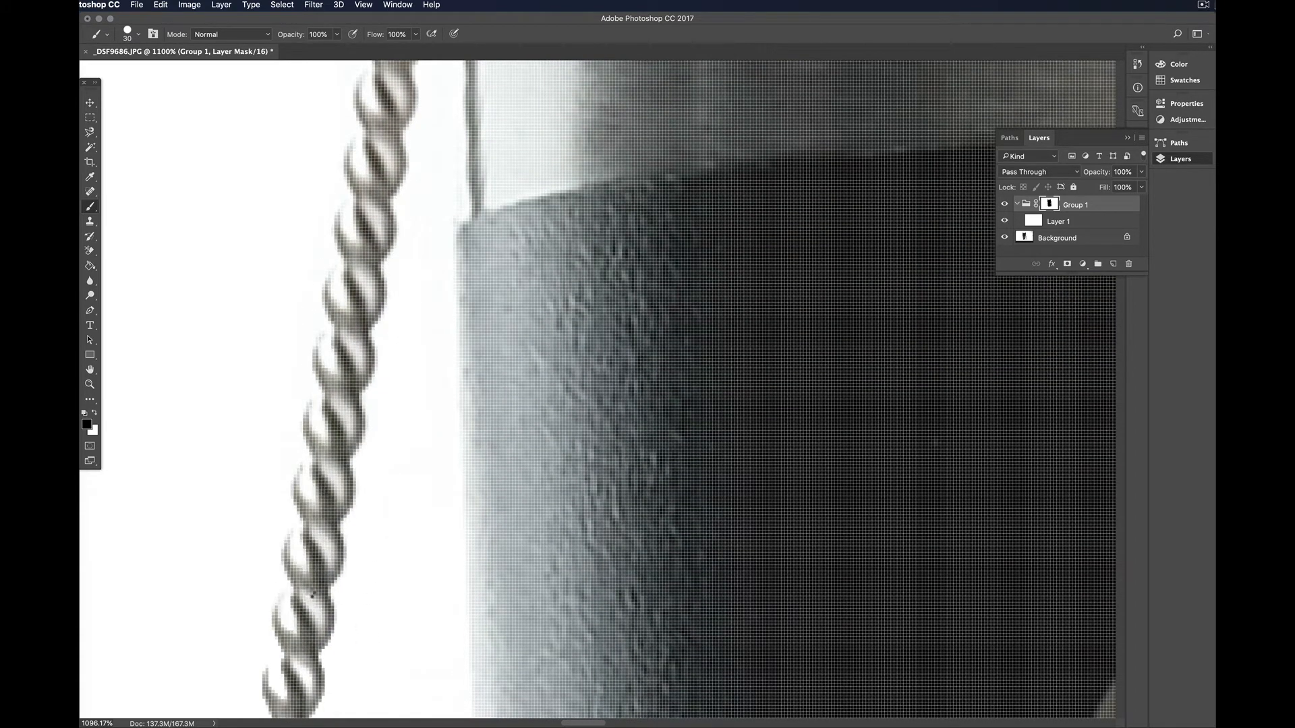
pyautogui.scroll(-6, 319, 545)
pyautogui.scroll(-1, 319, 545)
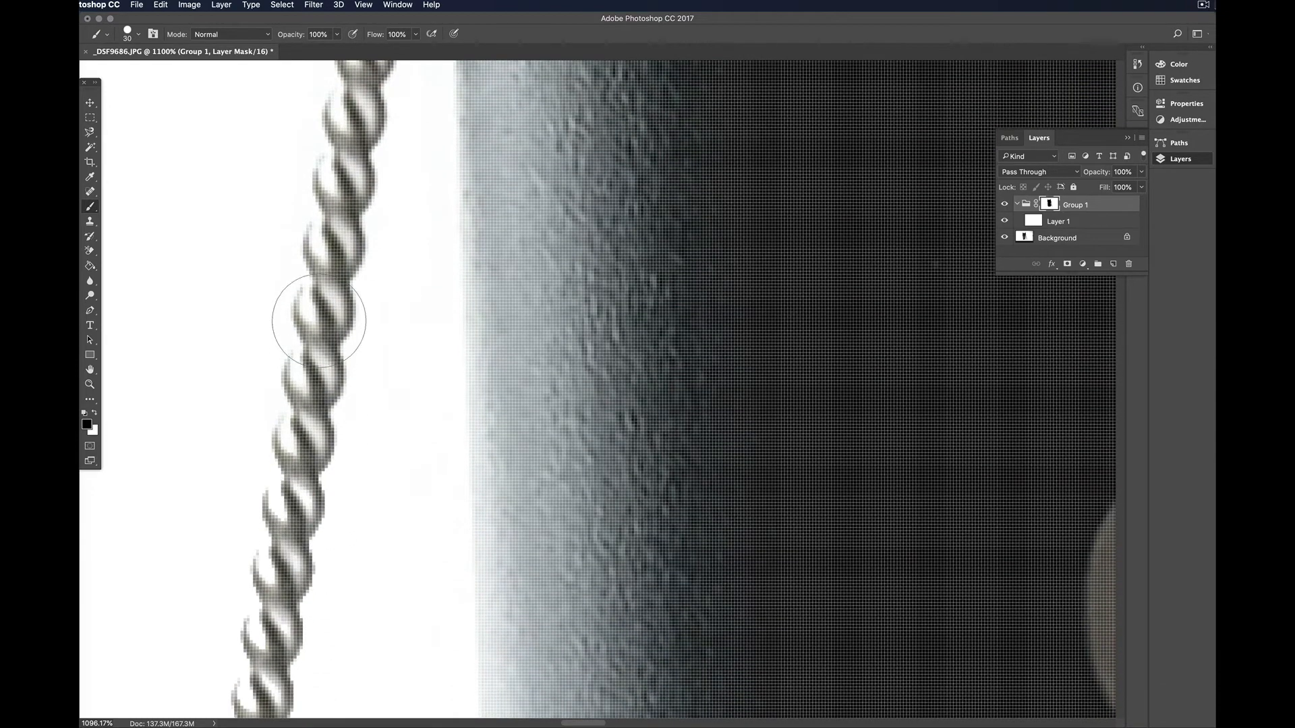
pyautogui.scroll(-1, 269, 566)
pyautogui.scroll(-15, 281, 551)
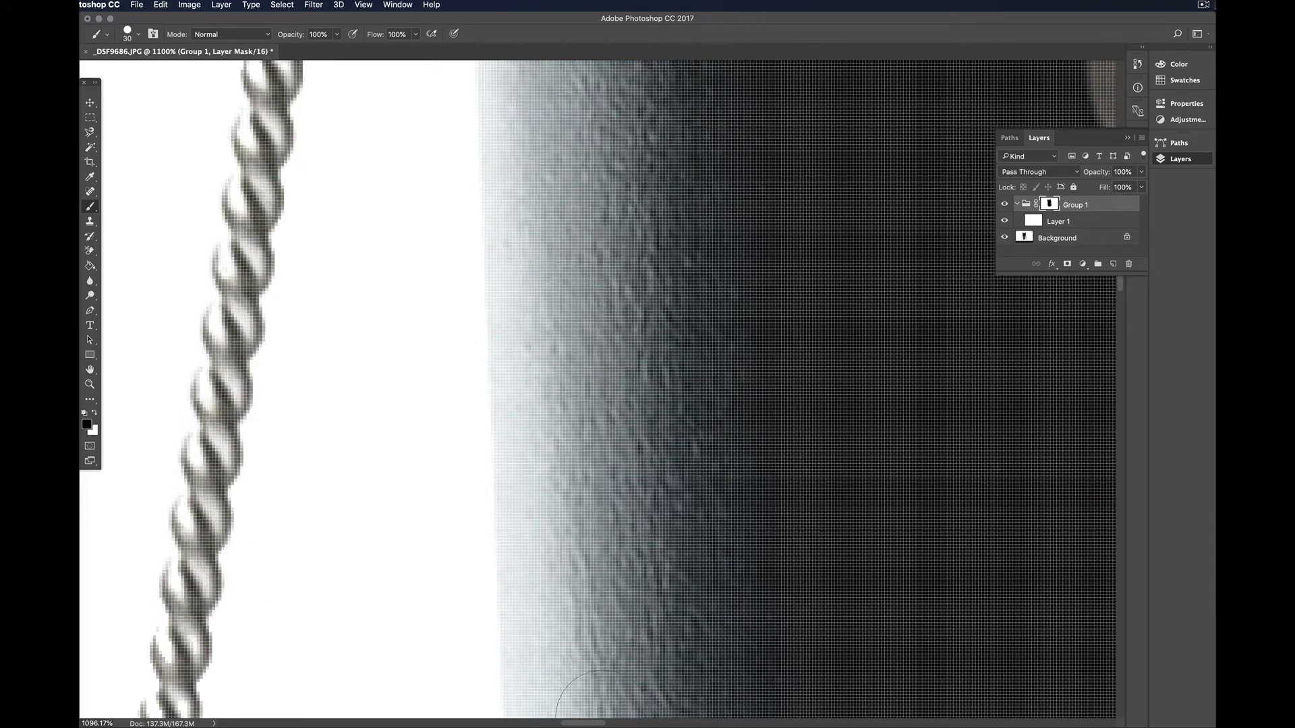
# - Paint black on the mask along the twisted wire beside the tumbler body, down to where the body curves inward
pyautogui.hscroll(-10, 596, 725)
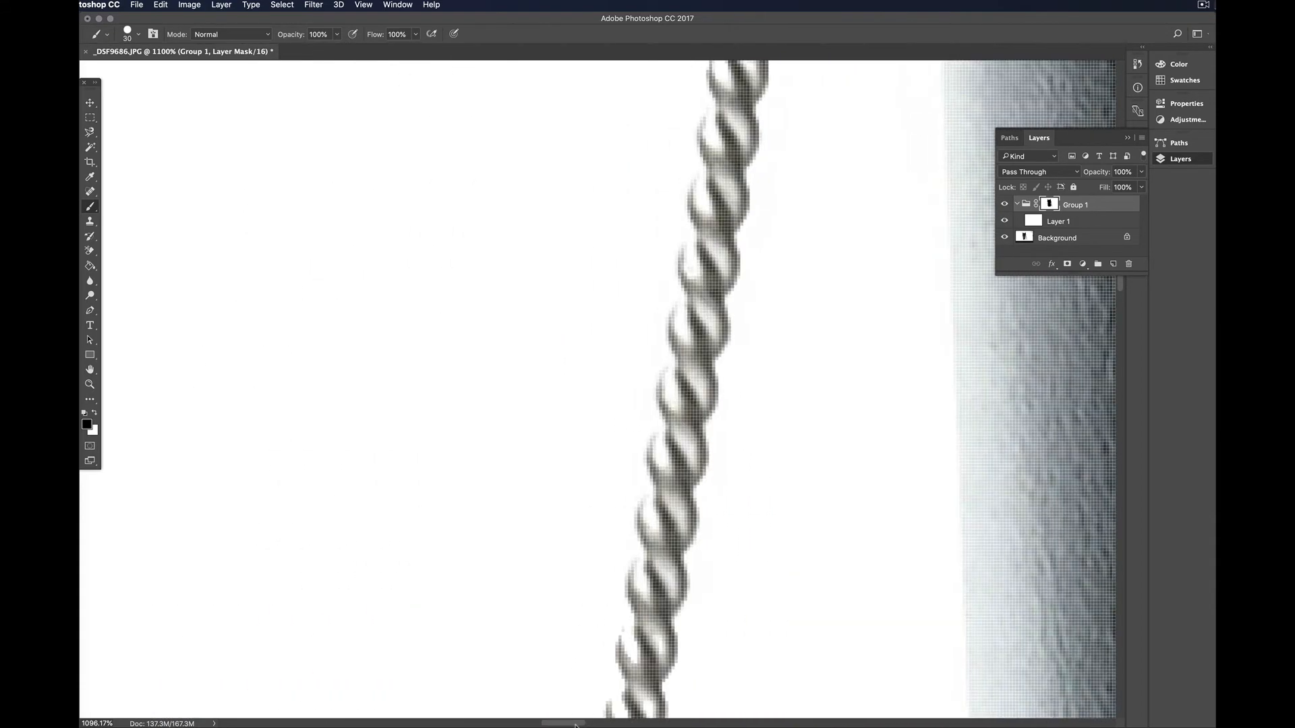
pyautogui.scroll(-2, 746, 350)
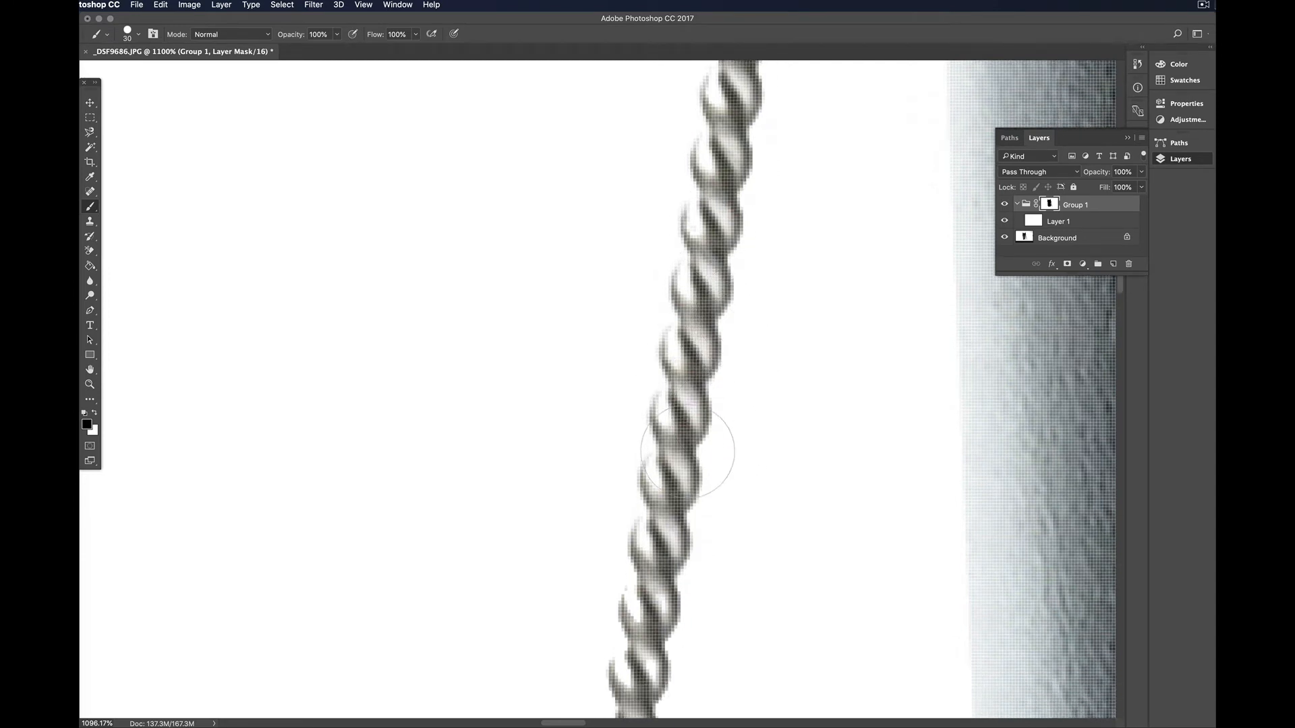
pyautogui.scroll(-1, 658, 537)
pyautogui.hscroll(2, 664, 532)
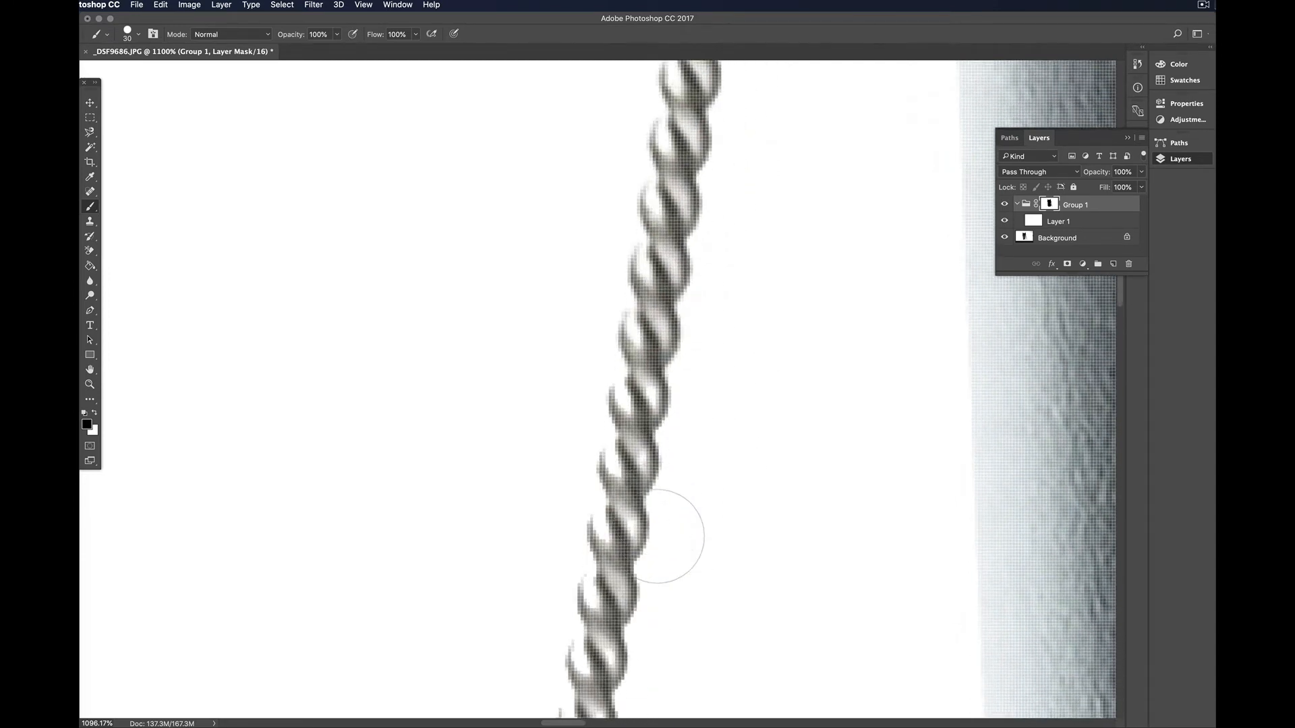
pyautogui.scroll(-5, 621, 549)
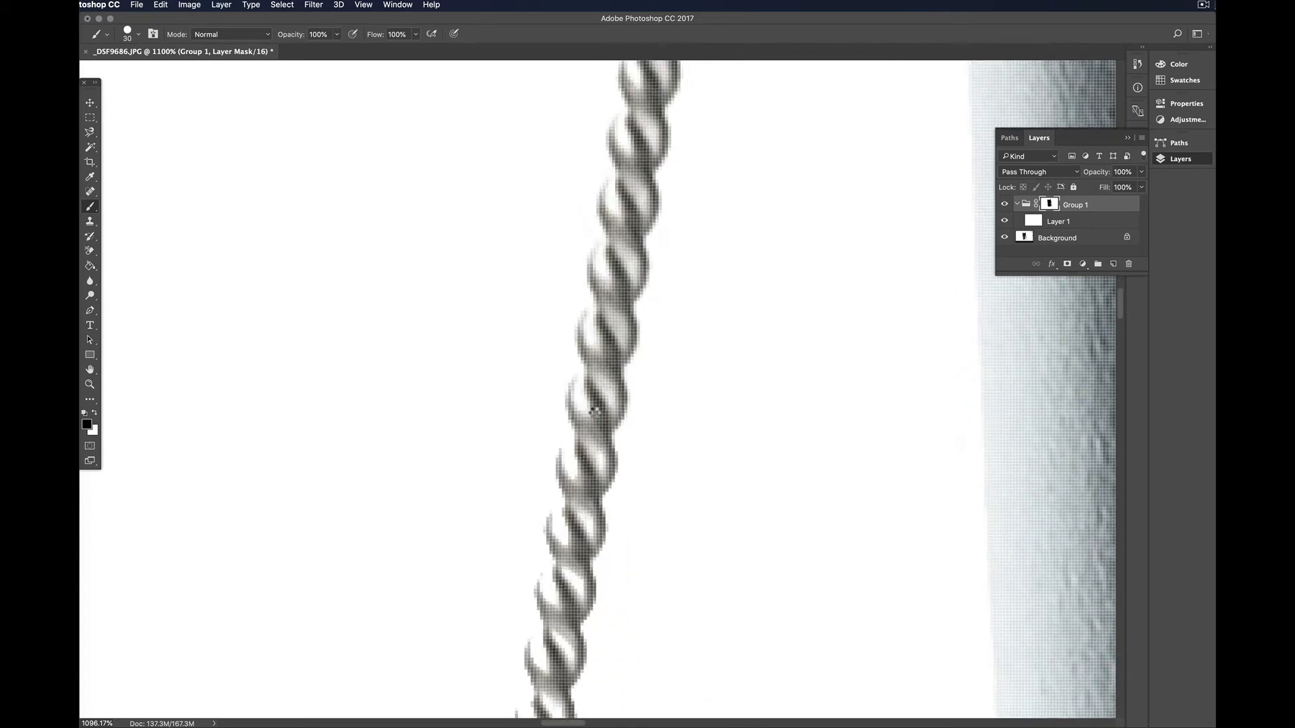
pyautogui.scroll(-3, 578, 491)
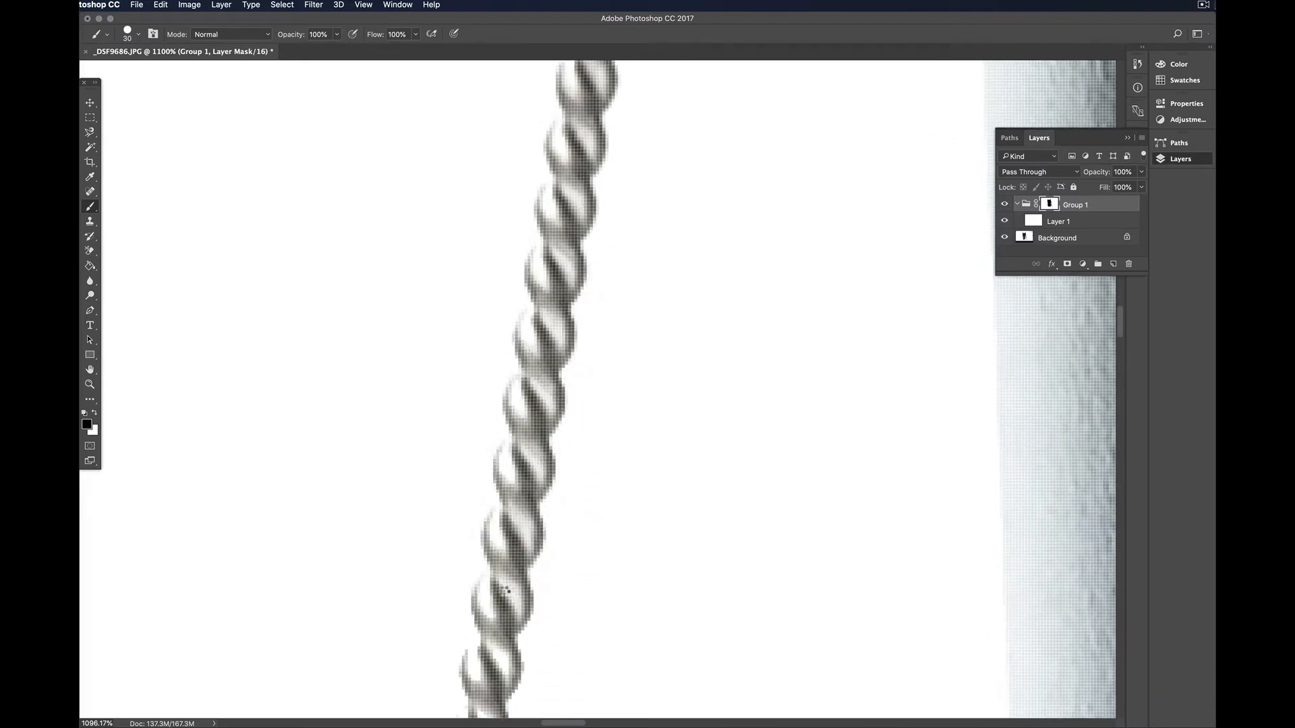
pyautogui.scroll(-4, 508, 565)
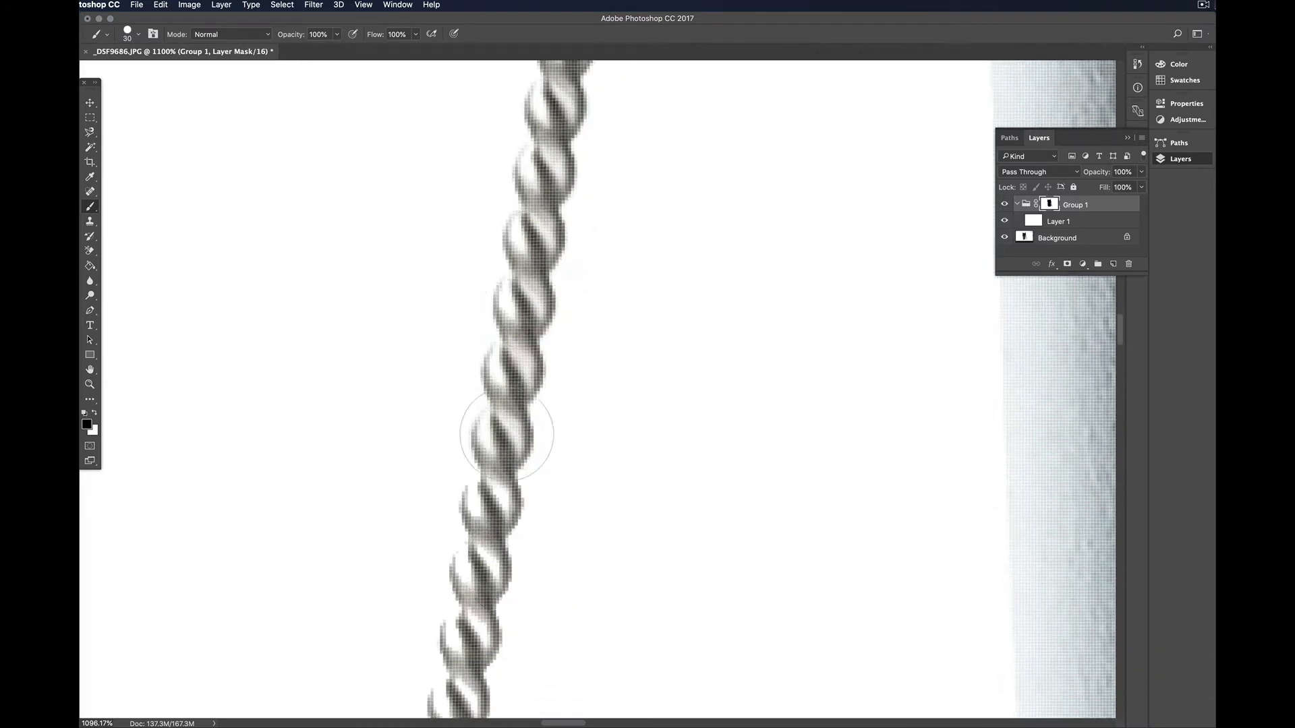
pyautogui.scroll(-5, 499, 438)
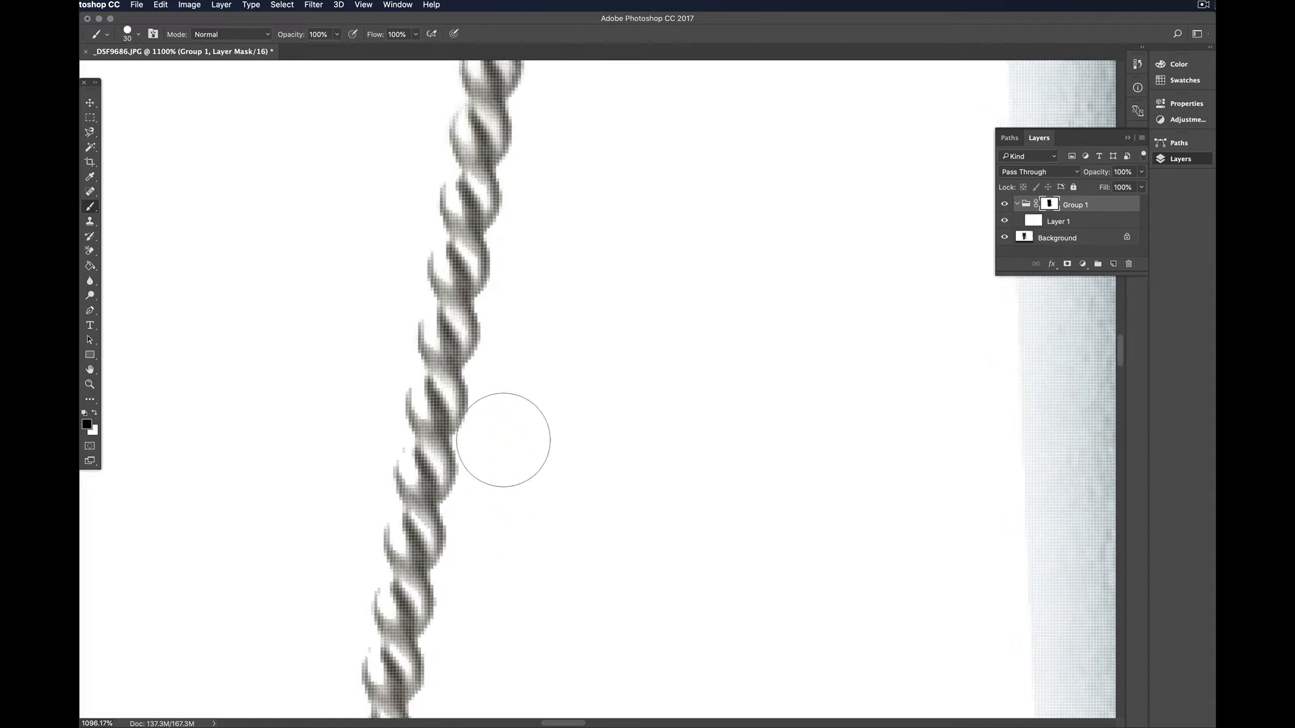
pyautogui.scroll(-6, 448, 405)
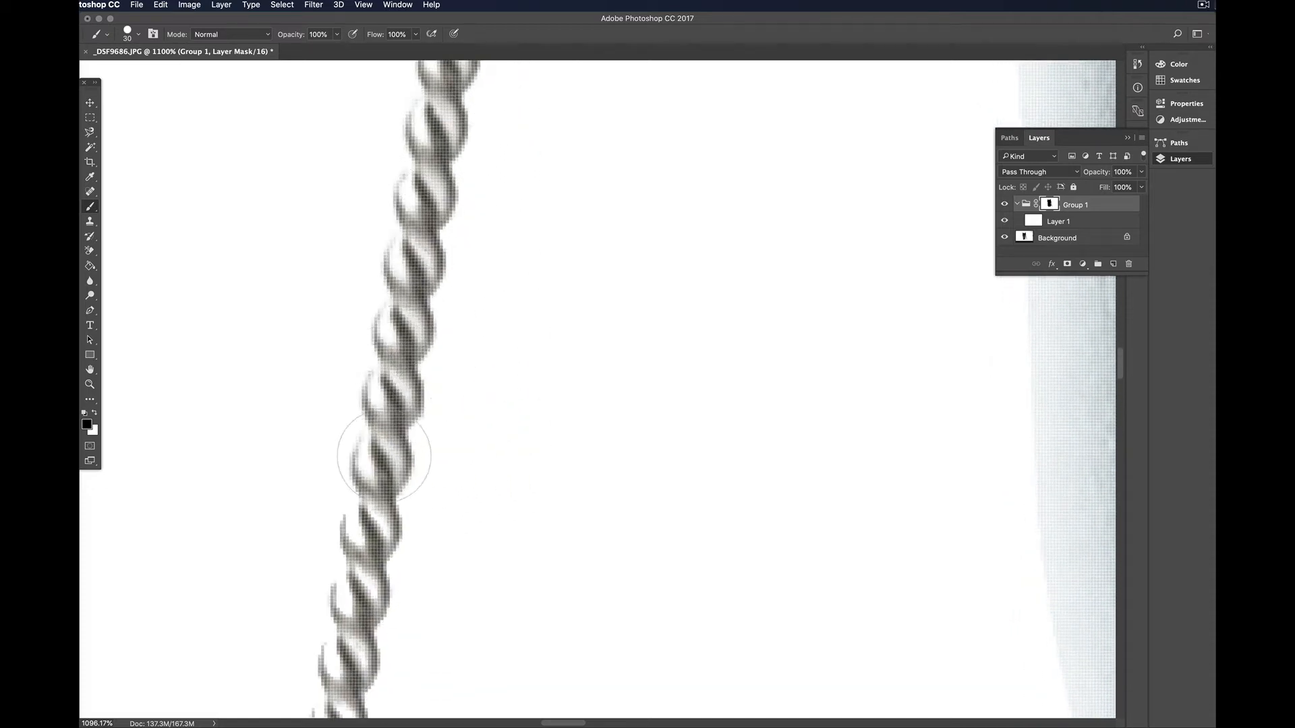
pyautogui.scroll(-5, 377, 432)
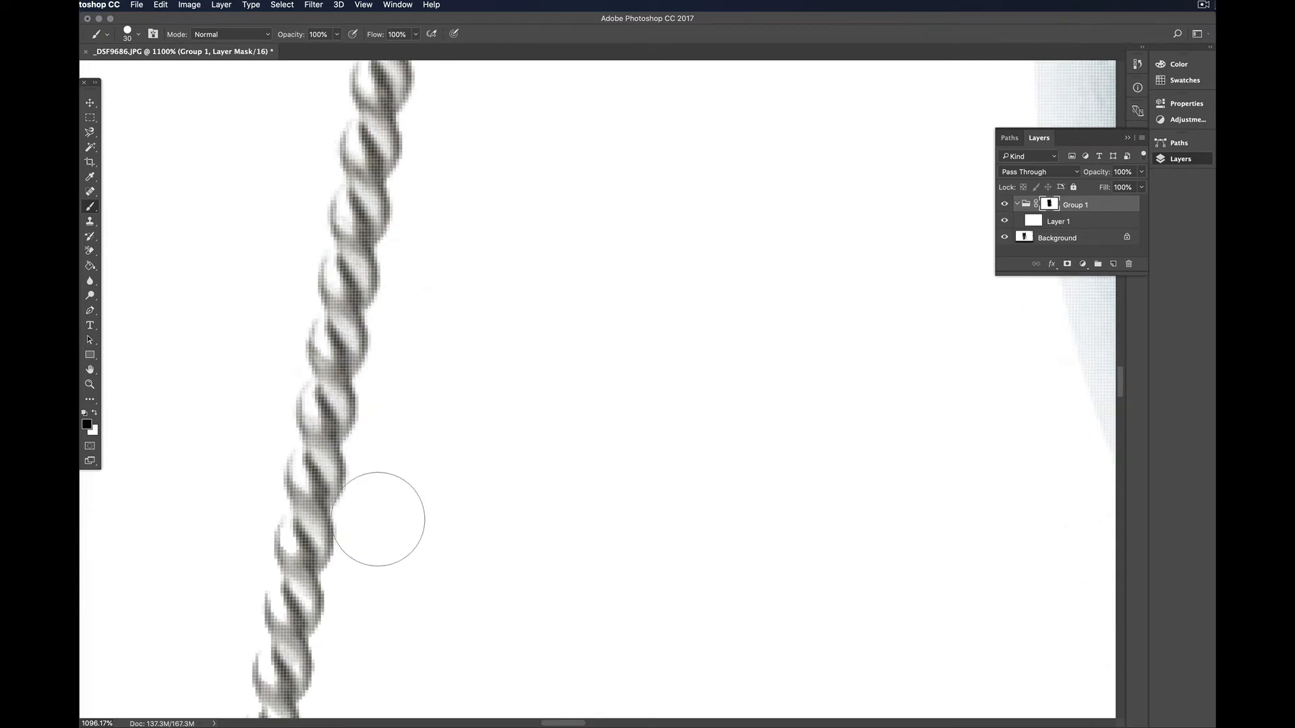
# - Restore the twisted wire from the body's inward curve down to the start of the bristles by painting black on the mask
pyautogui.hscroll(-5, 563, 725)
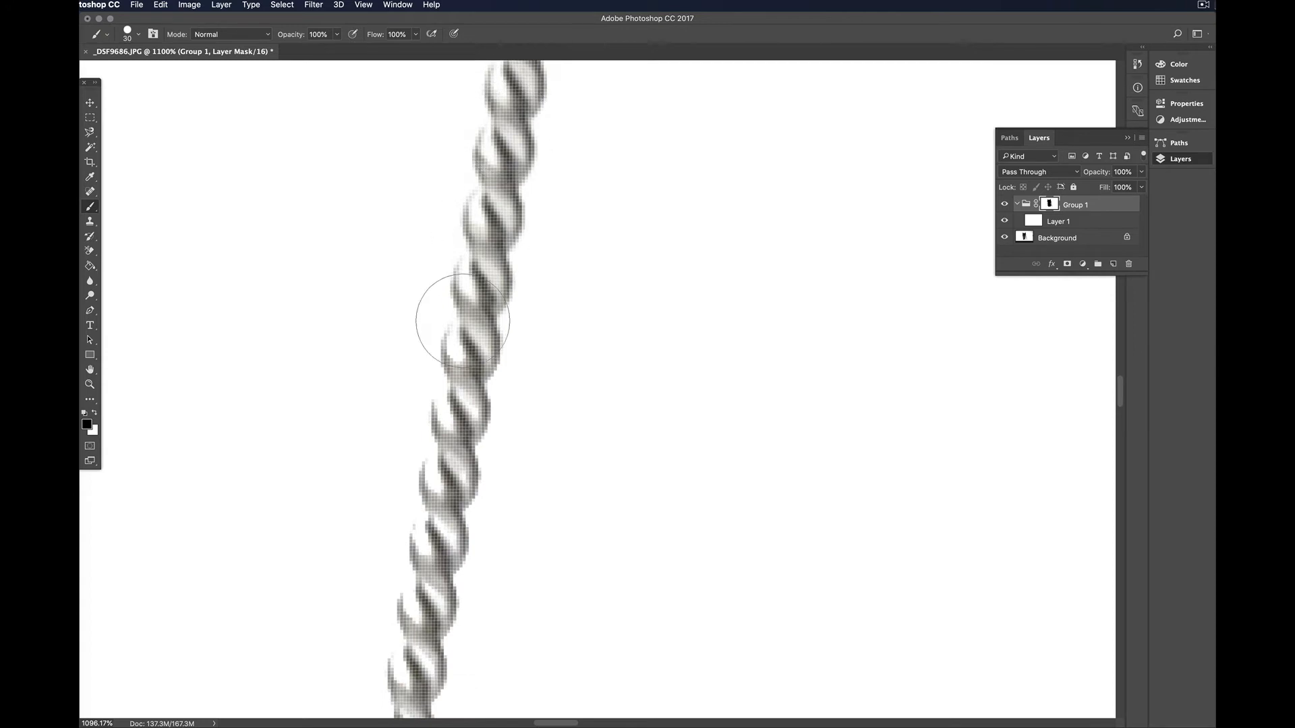
pyautogui.scroll(-10, 438, 607)
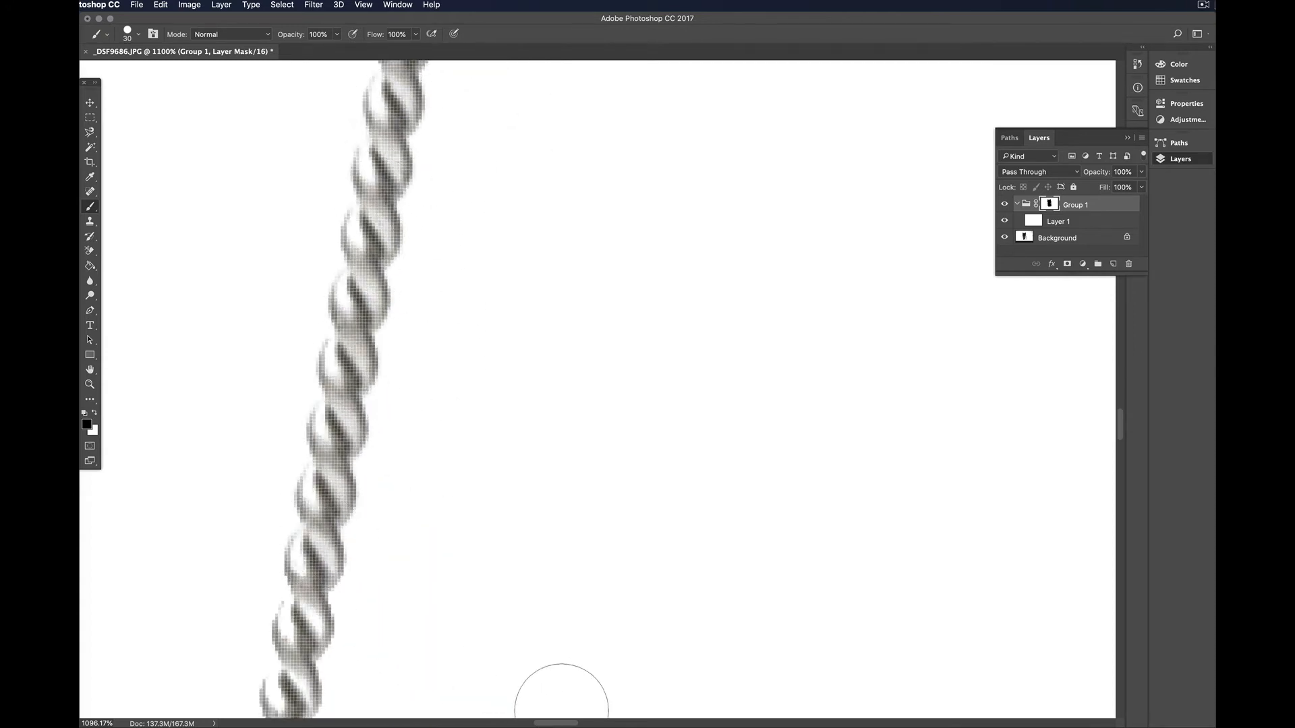
pyautogui.moveTo(570, 725); pyautogui.dragTo(558, 725)
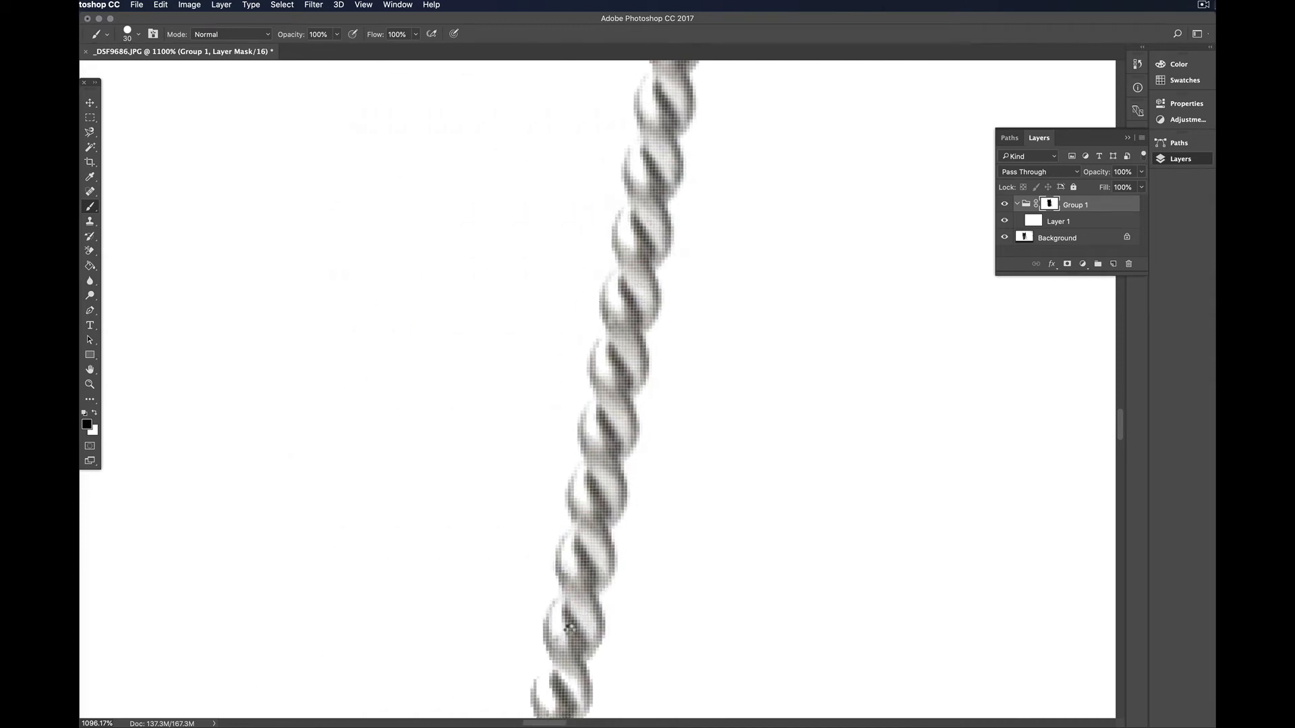
pyautogui.scroll(-5, 600, 431)
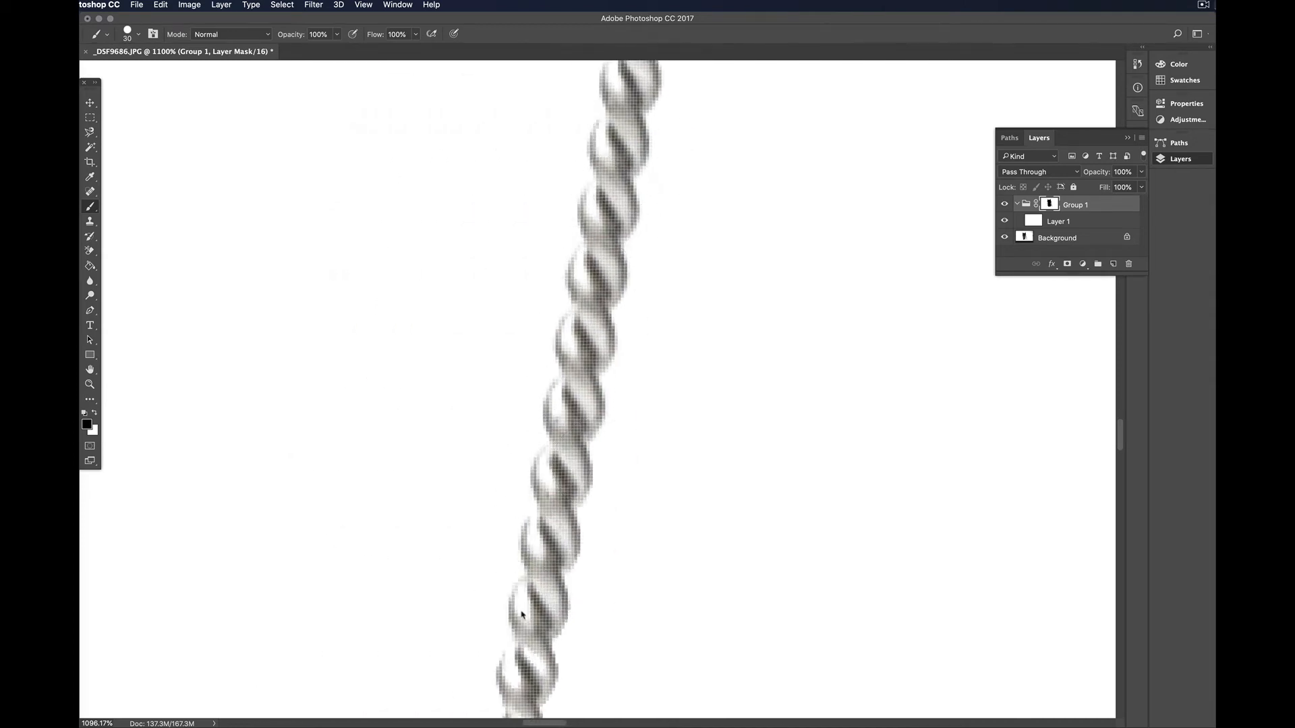
pyautogui.scroll(-5, 562, 547)
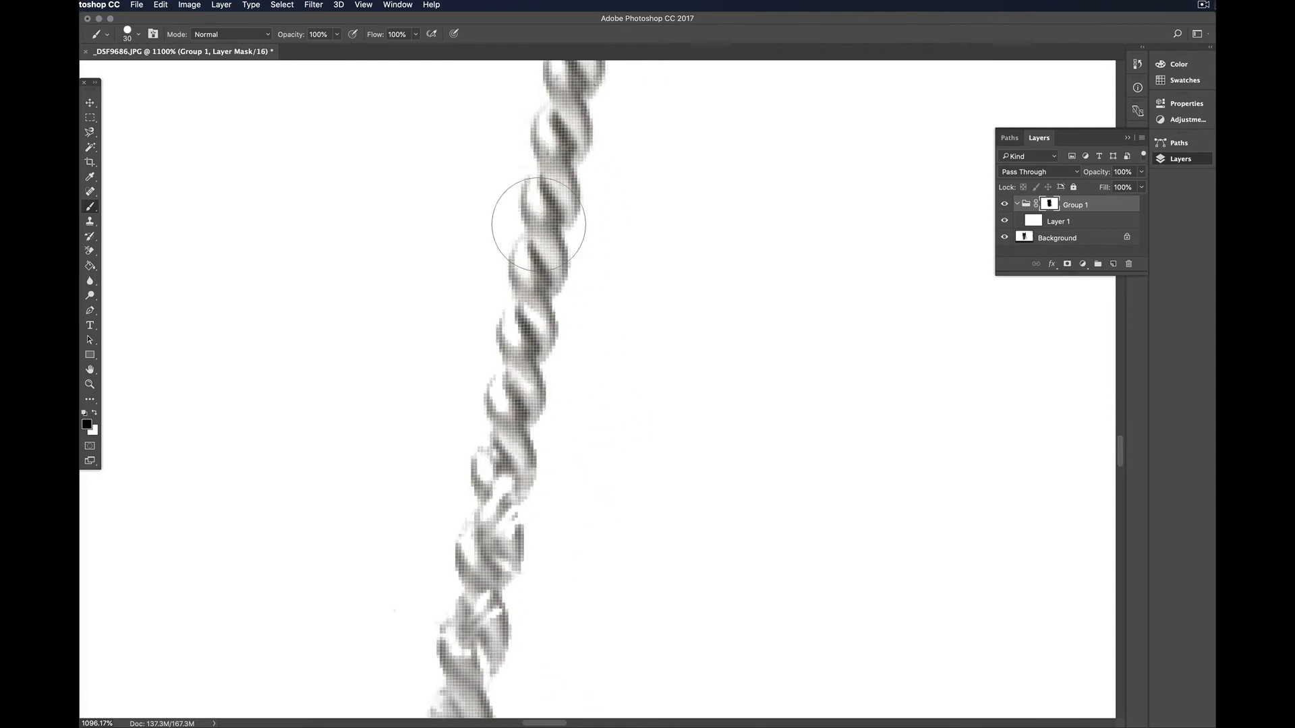
# - Paint black on the mask along the twisted wire through the upper part of the bristle section
pyautogui.moveTo(489, 439); pyautogui.dragTo(466, 573)
pyautogui.scroll(-3, 466, 572)
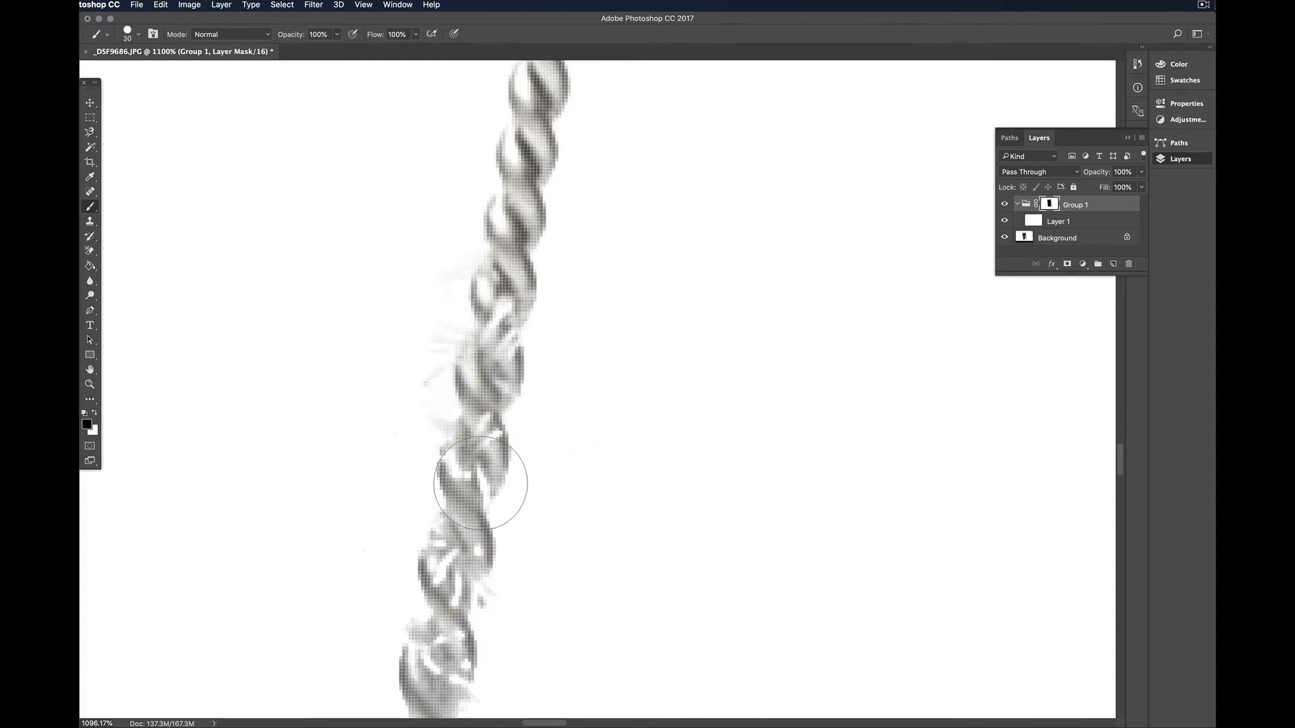
pyautogui.moveTo(477, 492)
pyautogui.mouseDown()
pyautogui.moveTo(489, 379)
pyautogui.moveTo(468, 511)
pyautogui.mouseUp()
pyautogui.scroll(-5, 469, 512)
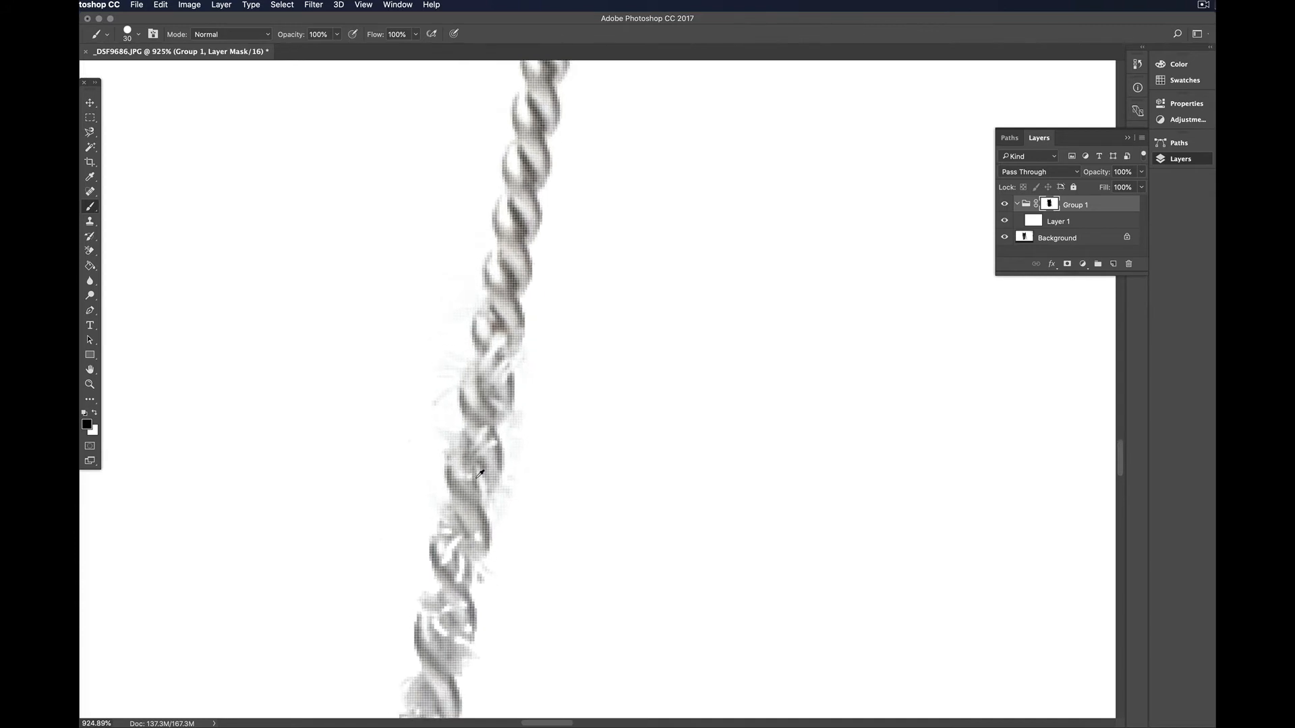
pyautogui.scroll(-2, 474, 477)
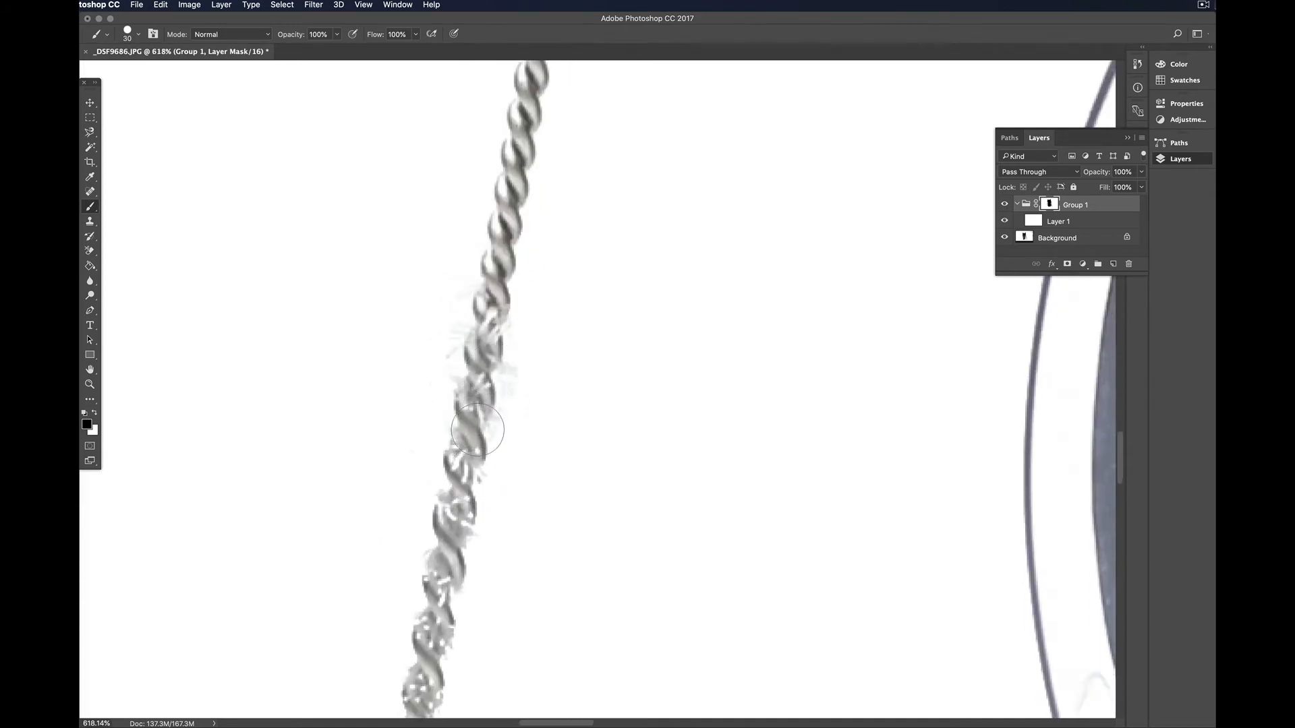
pyautogui.moveTo(477, 430); pyautogui.dragTo(446, 555)
pyautogui.scroll(-4, 434, 607)
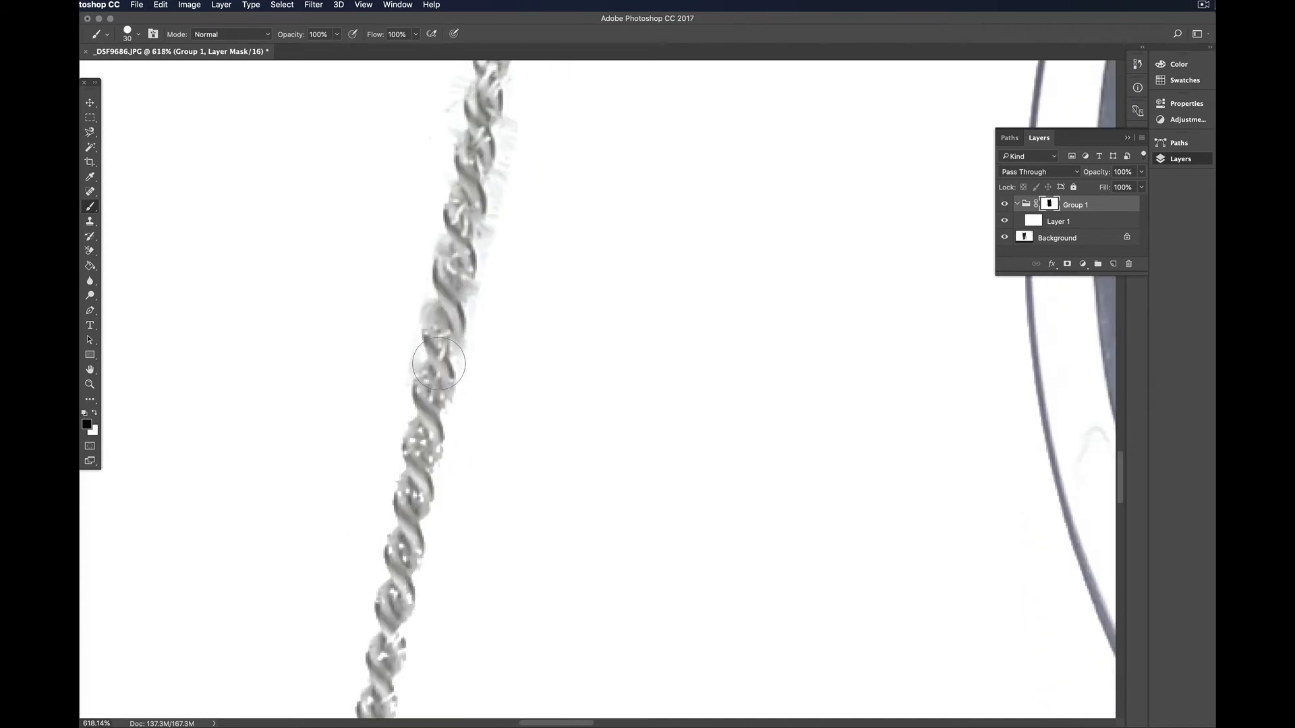
# - Continue painting black on the mask down the wire's lower bristle section, including the rounded tip at its end
pyautogui.moveTo(438, 364); pyautogui.dragTo(391, 624)
pyautogui.scroll(-5, 412, 527)
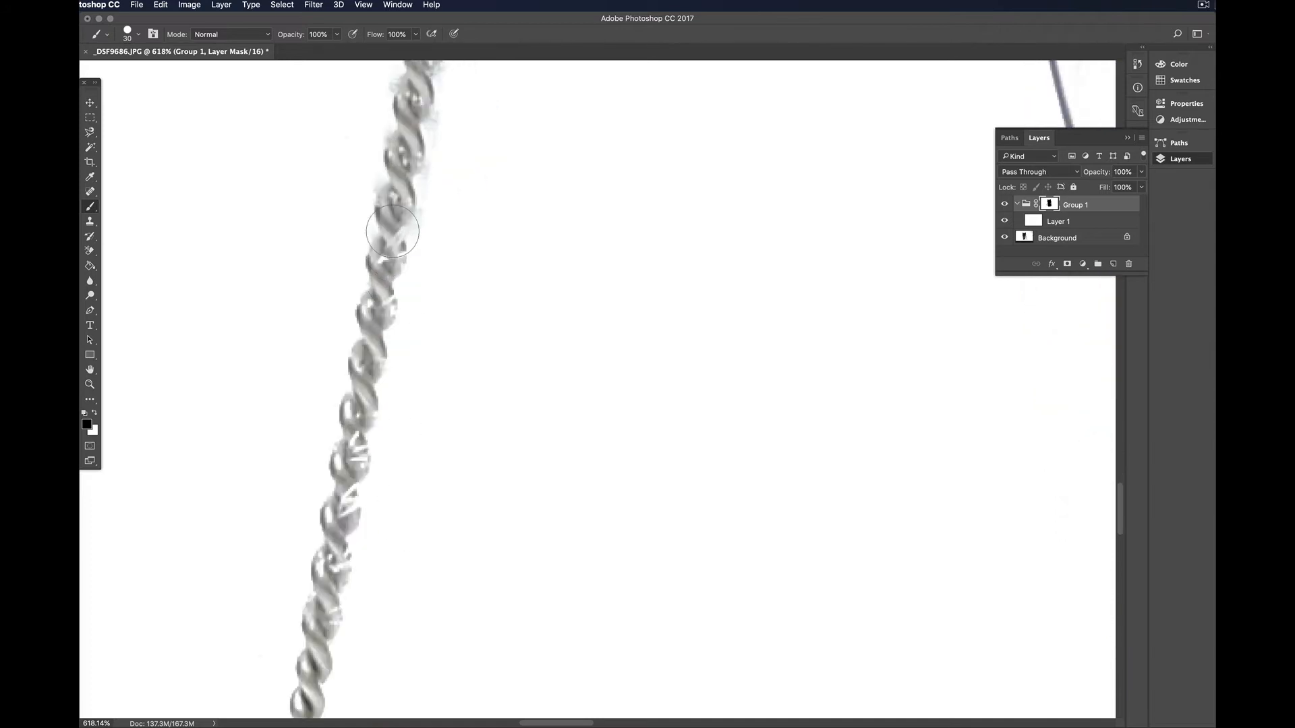
pyautogui.moveTo(393, 232); pyautogui.dragTo(331, 557)
pyautogui.scroll(-1, 340, 495)
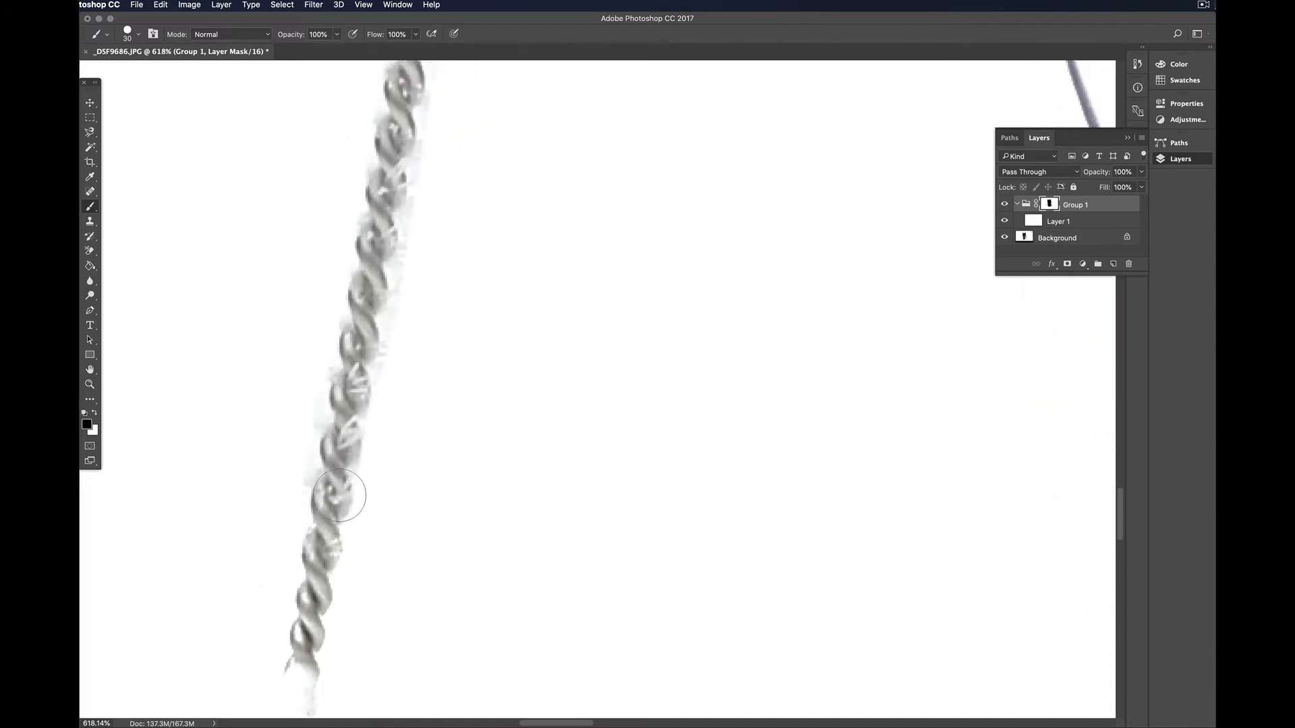
pyautogui.moveTo(339, 496); pyautogui.dragTo(320, 545)
pyautogui.scroll(-1, 324, 529)
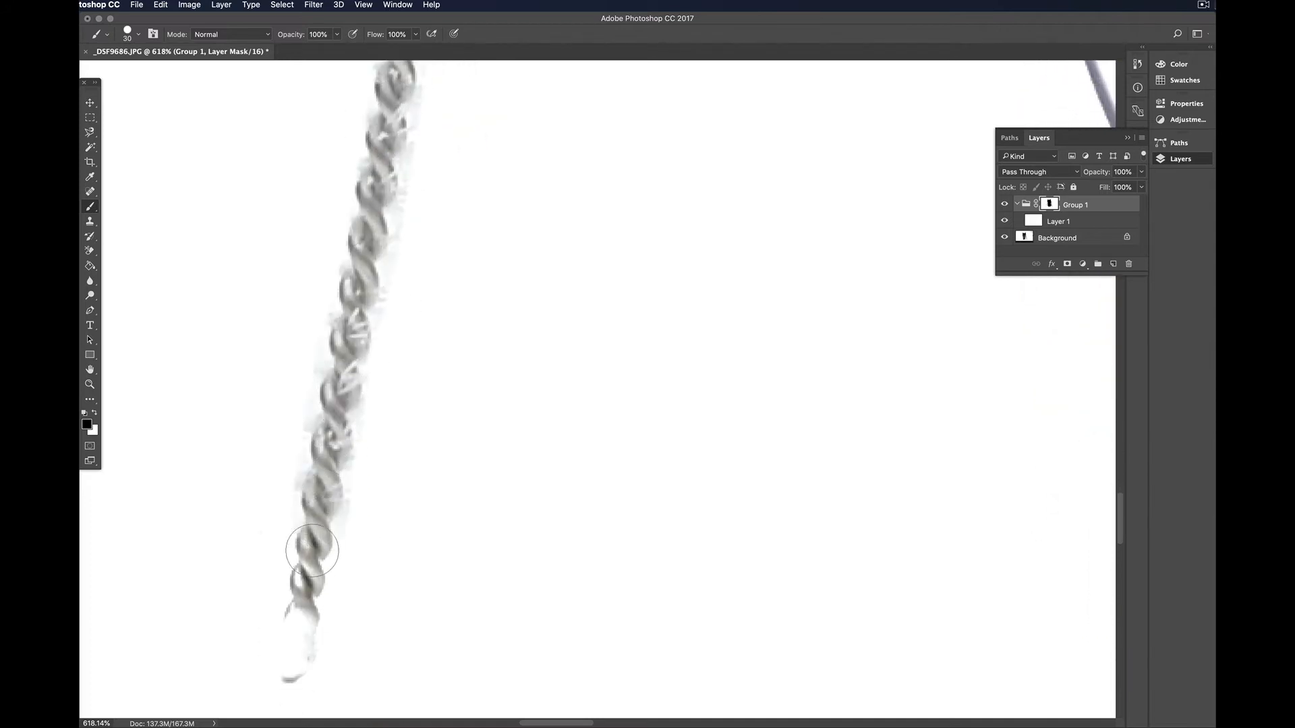
pyautogui.moveTo(303, 607); pyautogui.dragTo(293, 648)
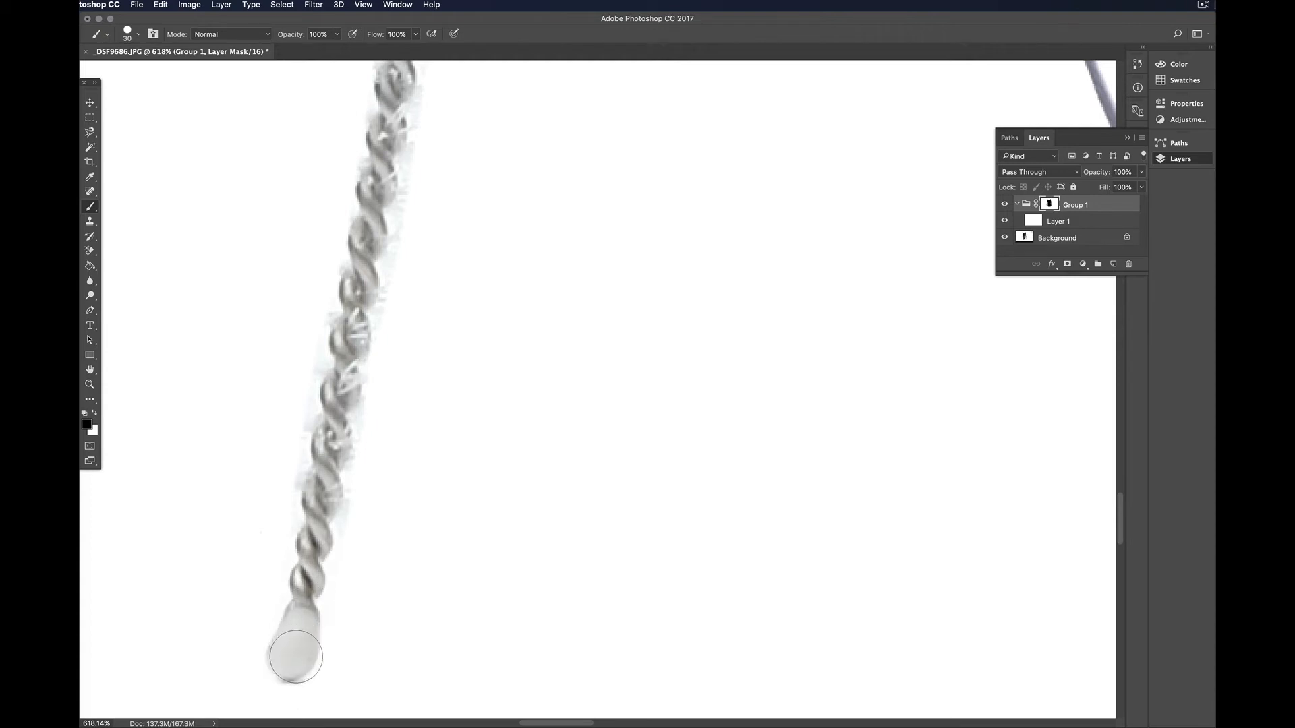
# - Select the Background layer and toggle Layer 1's visibility to compare the masked bristles with the original photo
pyautogui.scroll(-5, 387, 432)
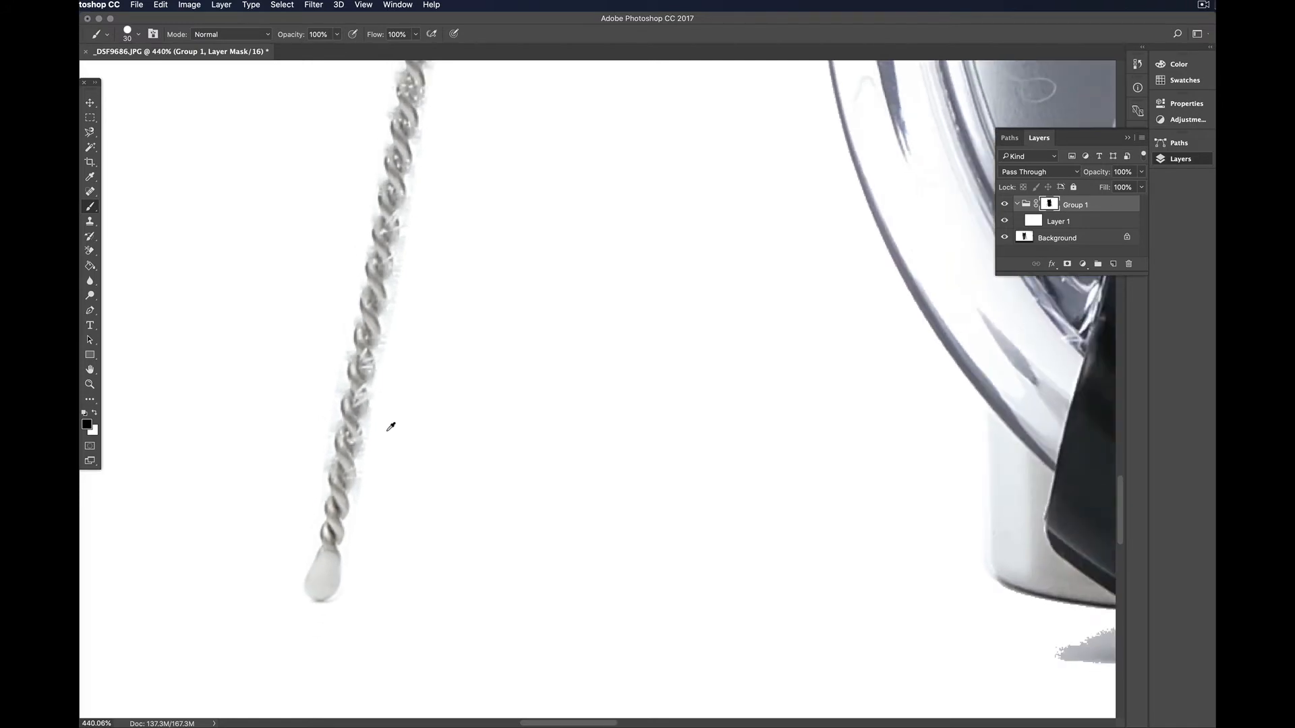
pyautogui.scroll(-3, 387, 432)
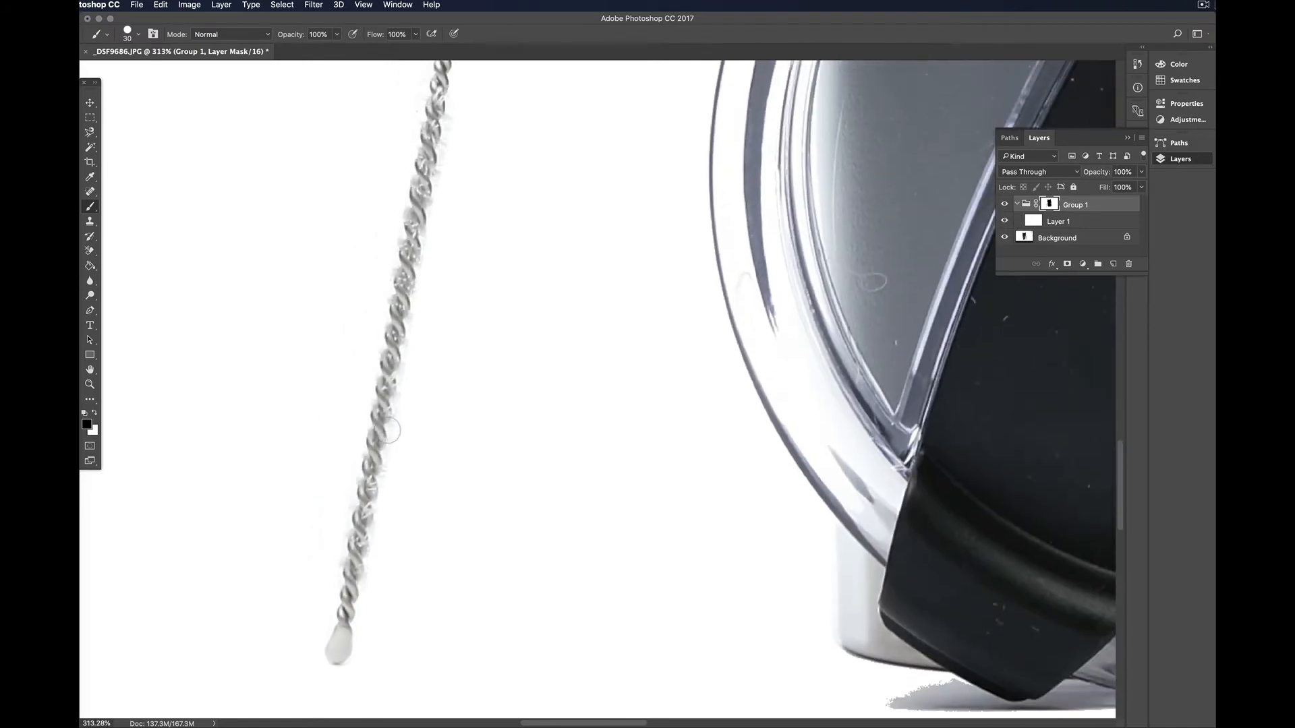
pyautogui.scroll(2, 387, 432)
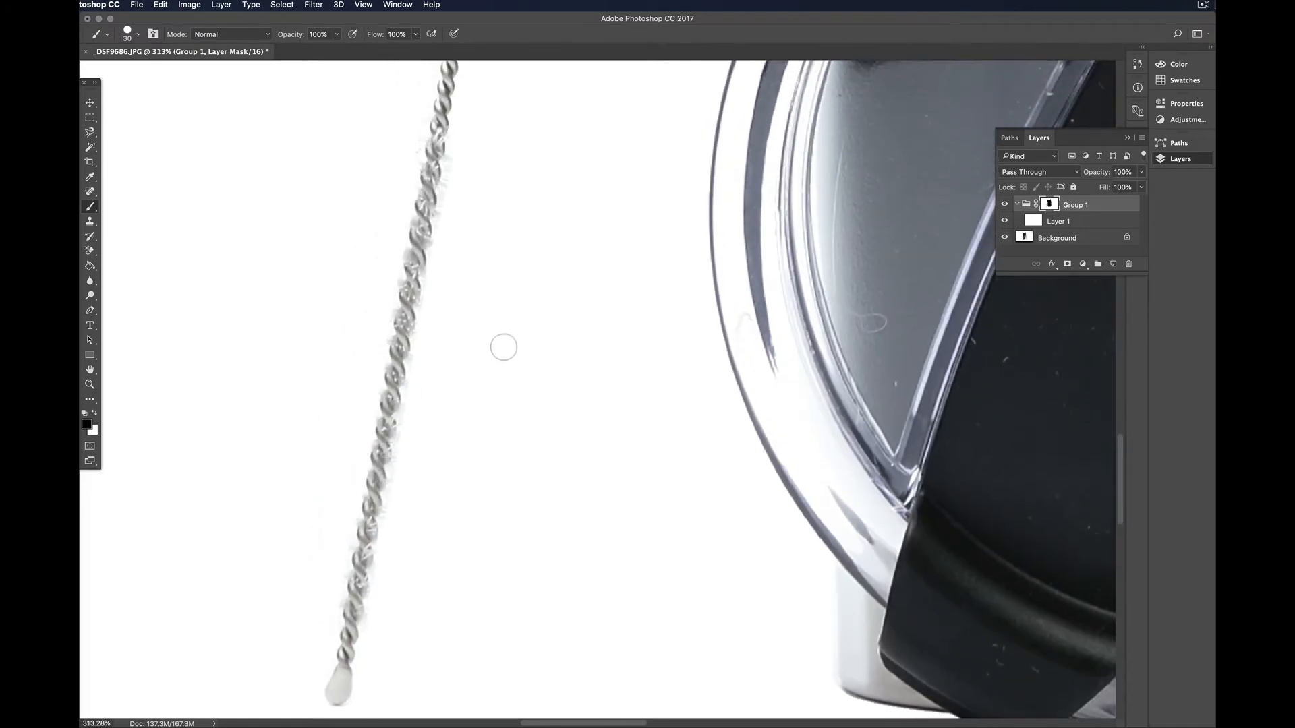
pyautogui.click(1038, 240)
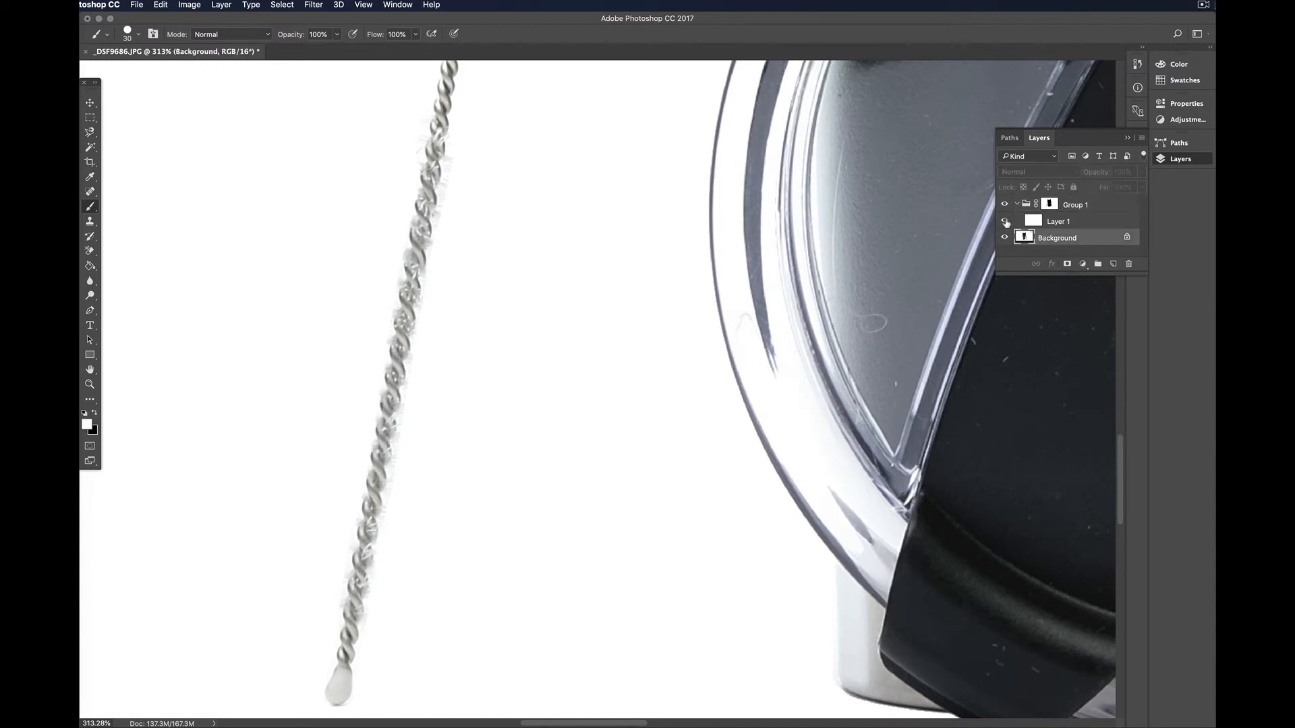
pyautogui.click(1006, 222)
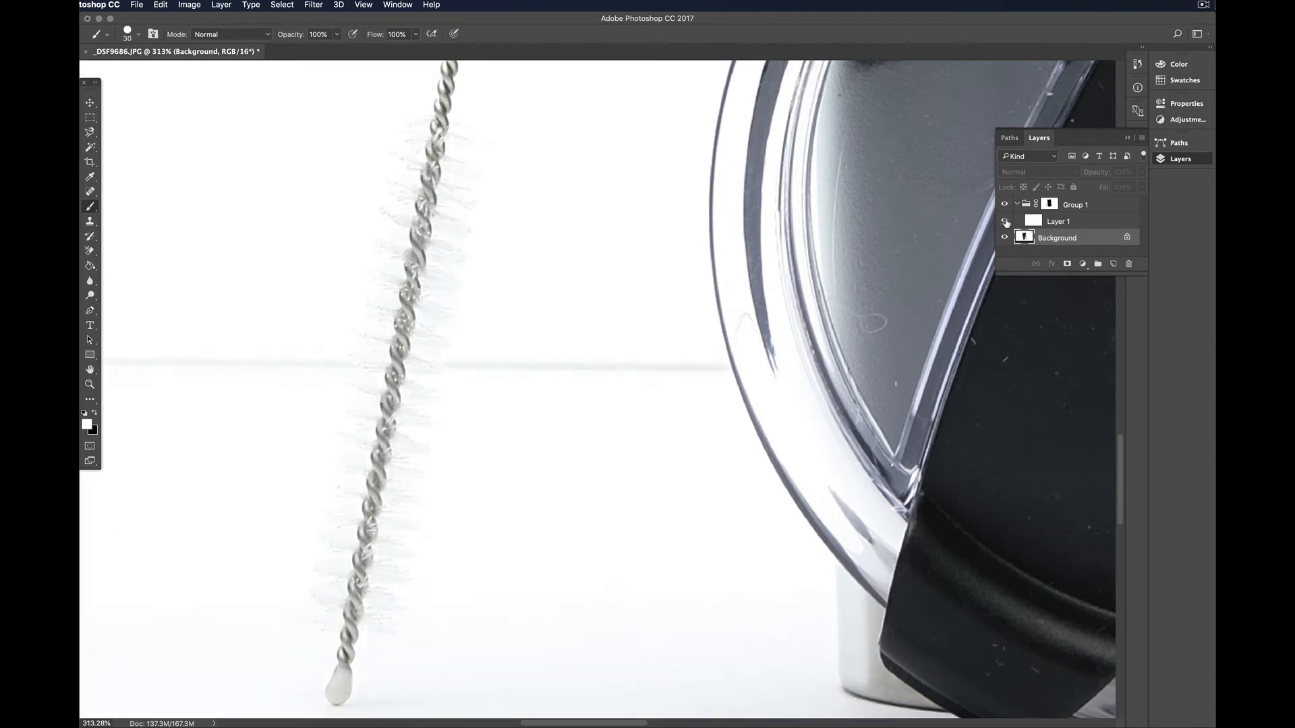
pyautogui.click(1005, 222)
pyautogui.click(1005, 222)
pyautogui.click(1005, 222)
pyautogui.click(1006, 222)
# - Show Layer 1 again and paint black on Group 1's mask with a size 150 brush to restore the bristles on both sides of the wire
pyautogui.press(']')
pyautogui.press(']')
pyautogui.press(']')
pyautogui.press(']')
pyautogui.press(']')
pyautogui.press(']')
pyautogui.press(']')
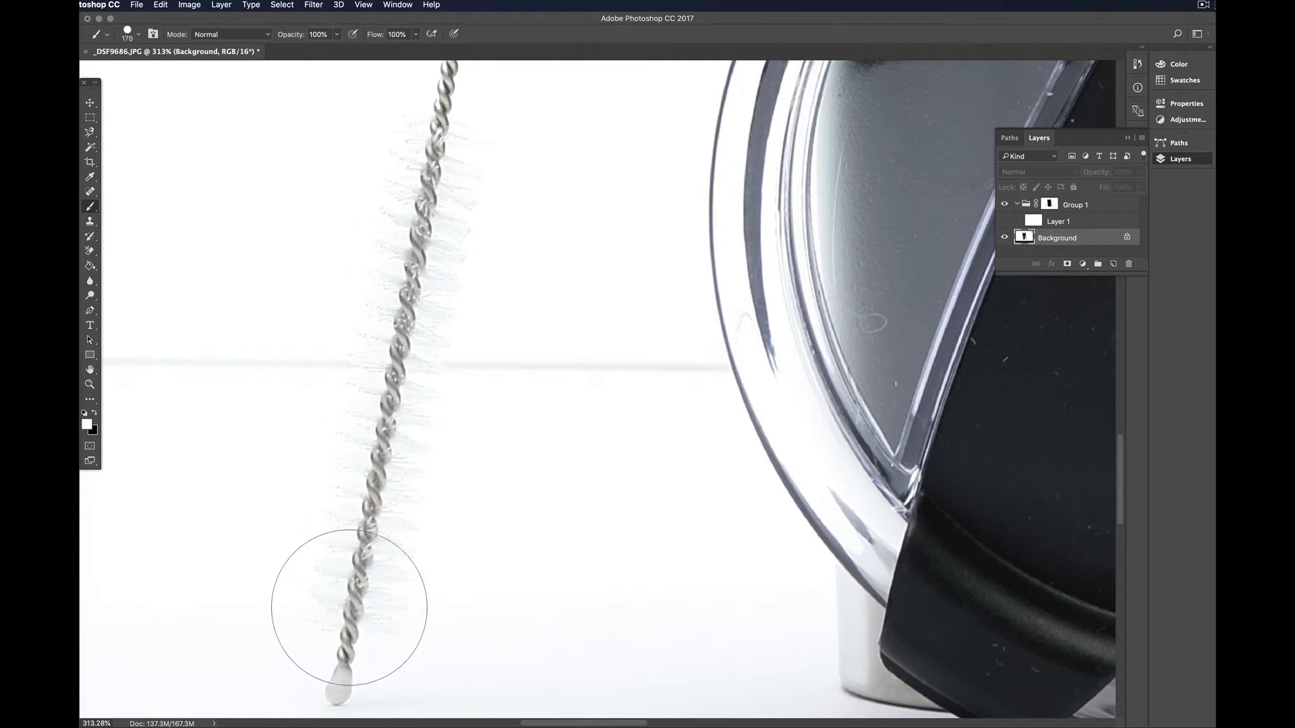
pyautogui.press('[')
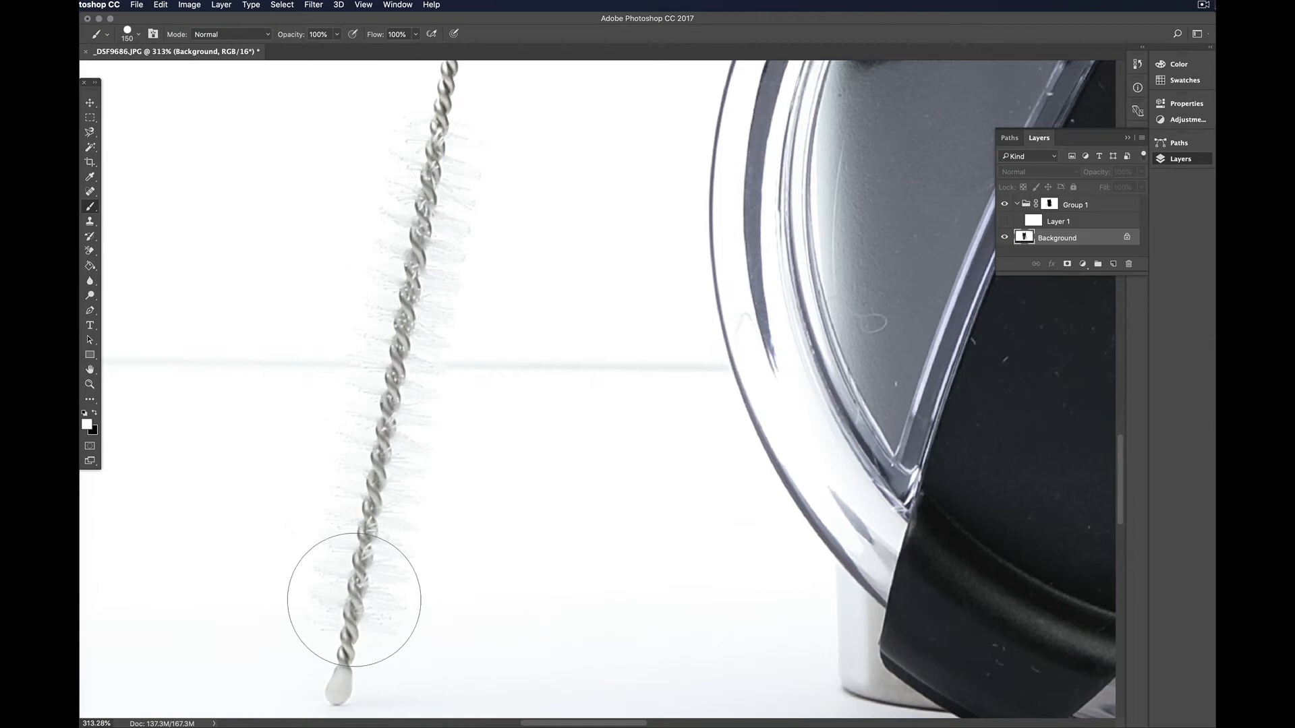
pyautogui.press('x')
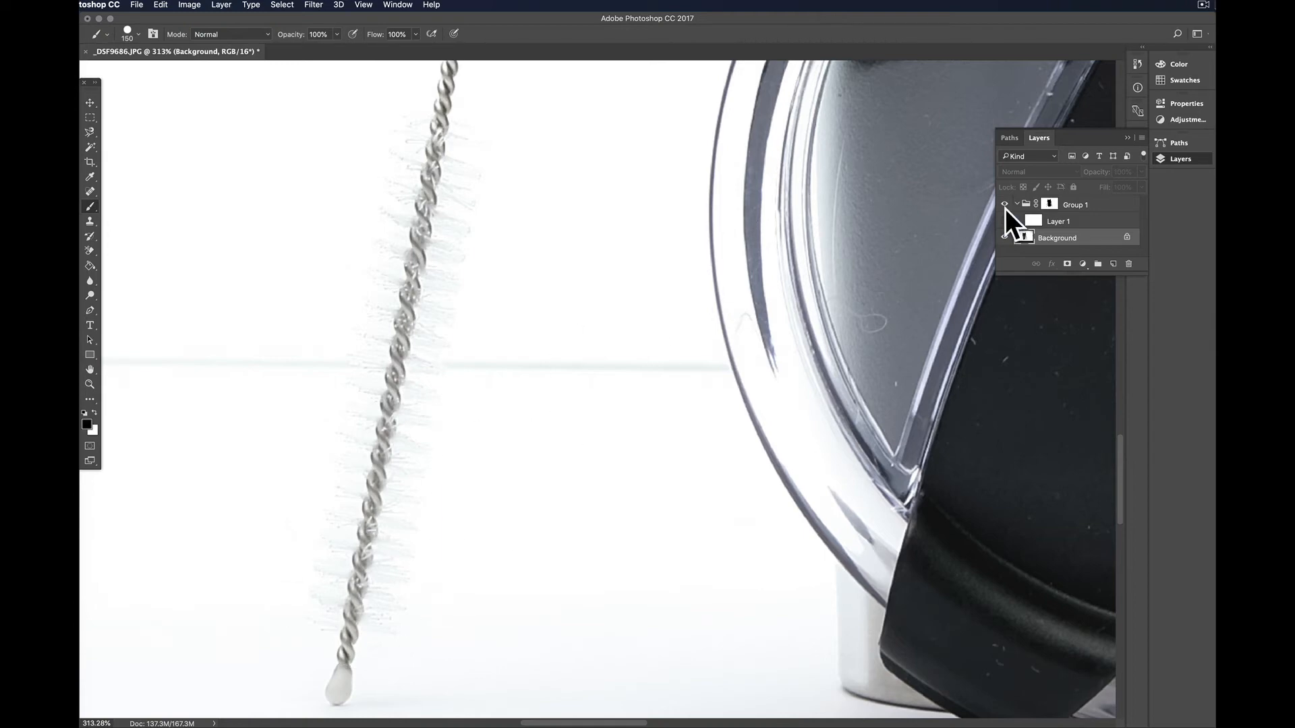
pyautogui.click(1050, 204)
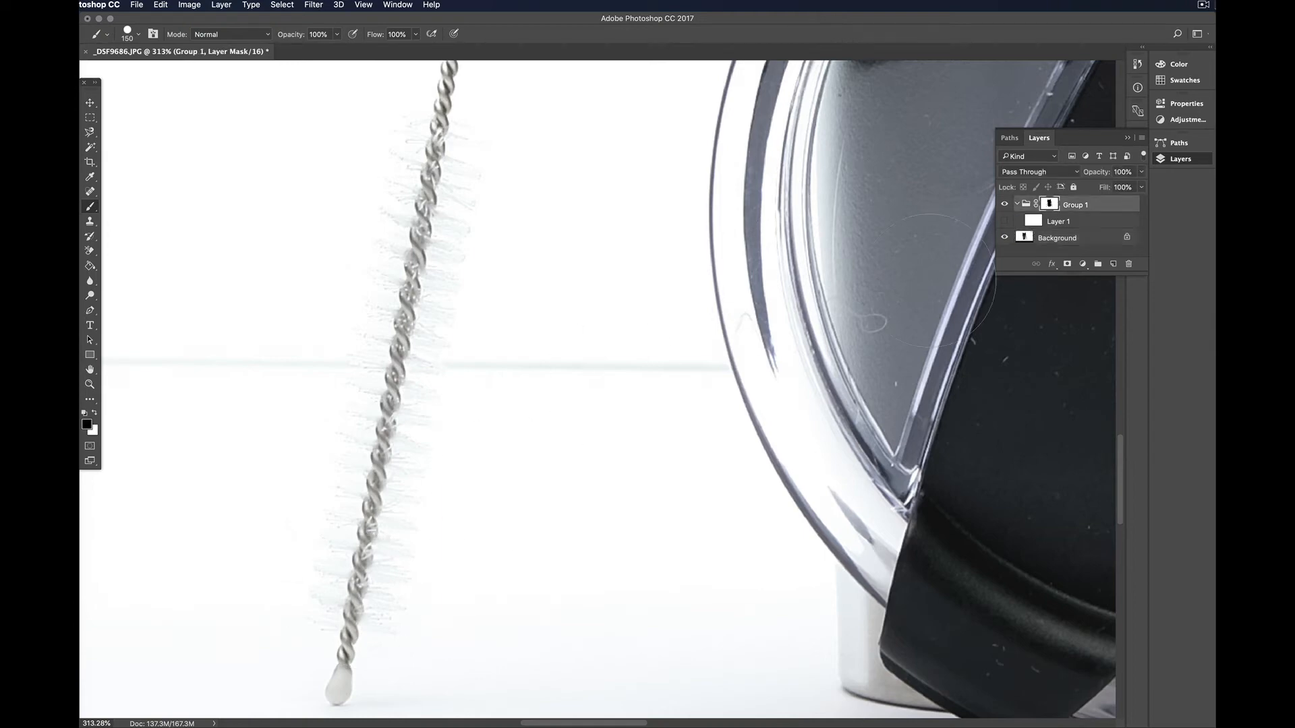
pyautogui.click(1007, 222)
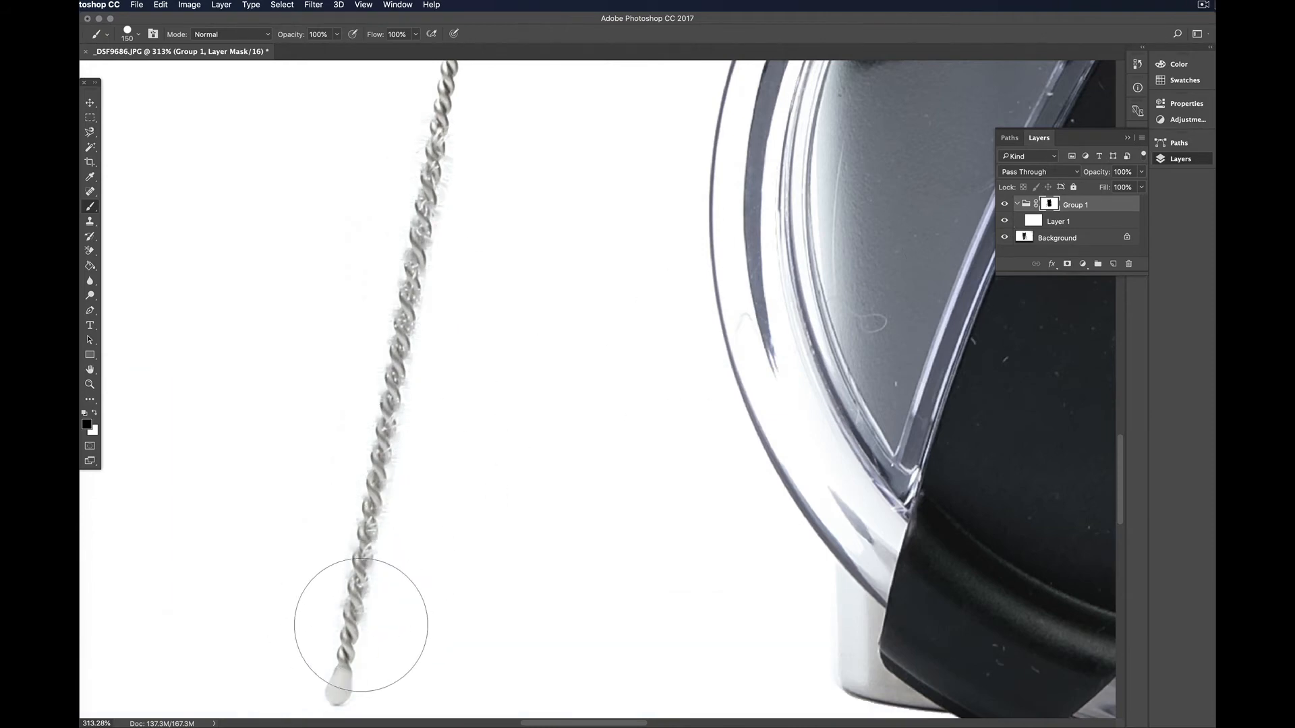
pyautogui.moveTo(360, 621)
pyautogui.mouseDown()
pyautogui.moveTo(356, 593)
pyautogui.moveTo(393, 483)
pyautogui.mouseUp()
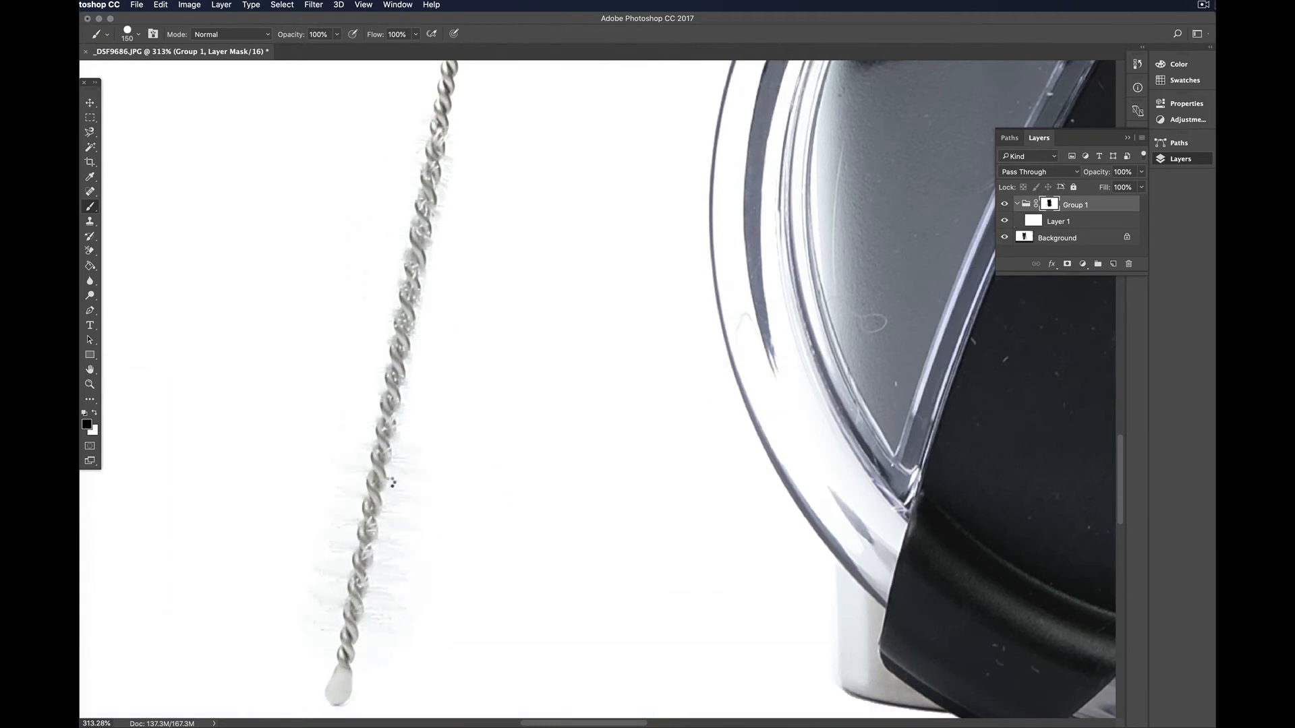
pyautogui.moveTo(399, 429)
pyautogui.mouseDown()
pyautogui.moveTo(390, 414)
pyautogui.moveTo(440, 167)
pyautogui.mouseUp()
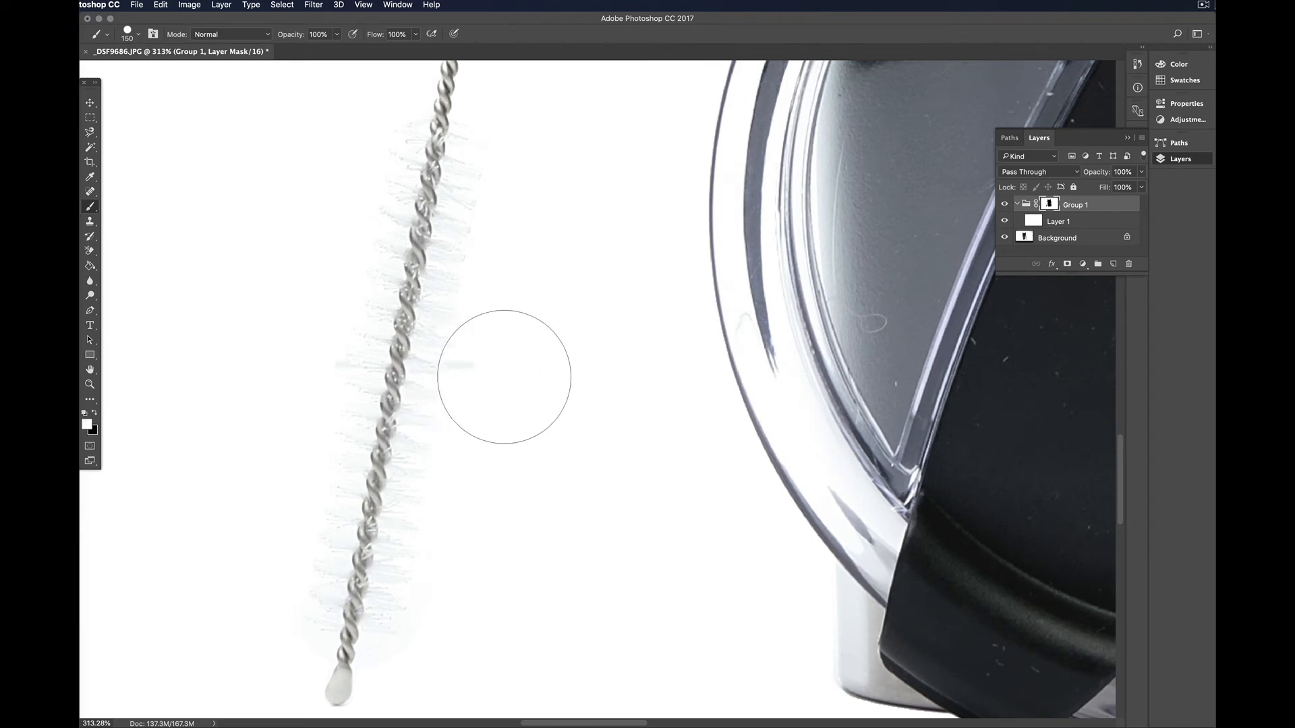
# - Reduce the brush to size 70 and paint white on the mask over the leftover horizontal backdrop line beside the bristles
pyautogui.press('[')
pyautogui.press('[')
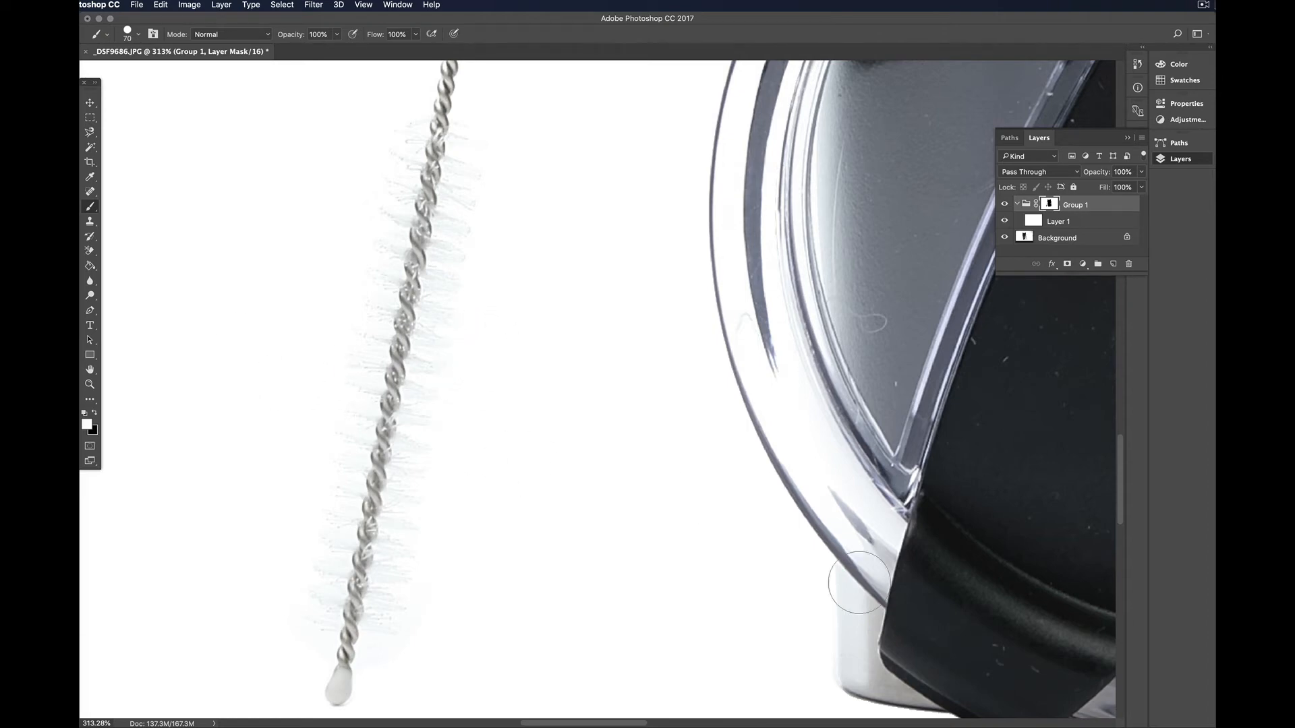
# - Reduce the brush to size 25 and paint white on the mask around the lower-left corner of the tumbler's steel base
pyautogui.scroll(-5, 954, 536)
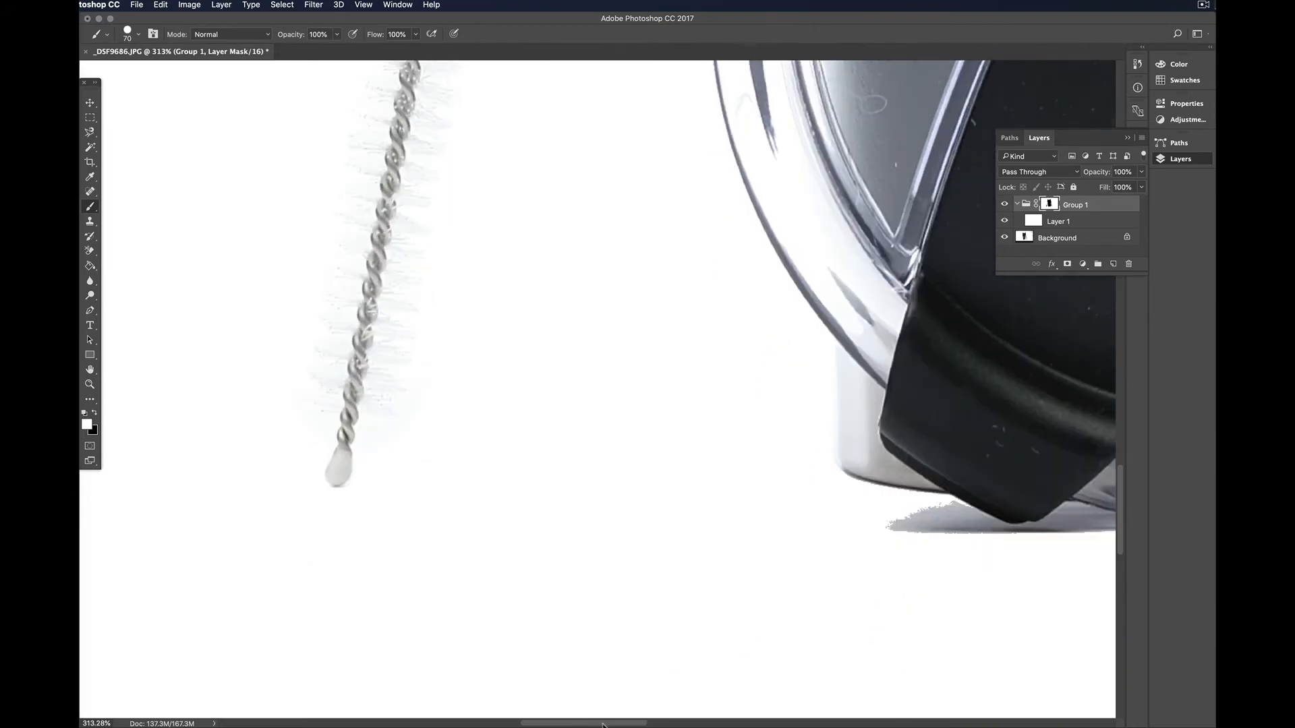
pyautogui.moveTo(603, 725); pyautogui.dragTo(659, 726)
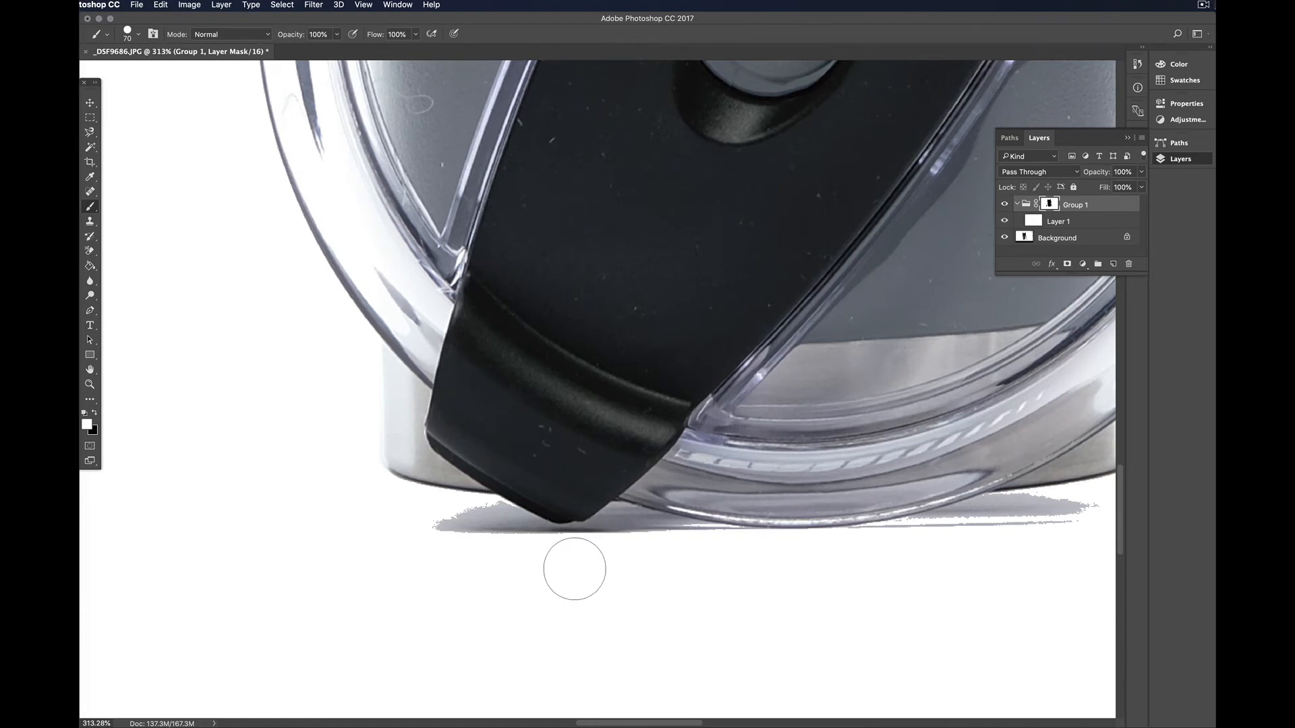
pyautogui.moveTo(663, 725); pyautogui.dragTo(645, 725)
pyautogui.scroll(-10, 511, 473)
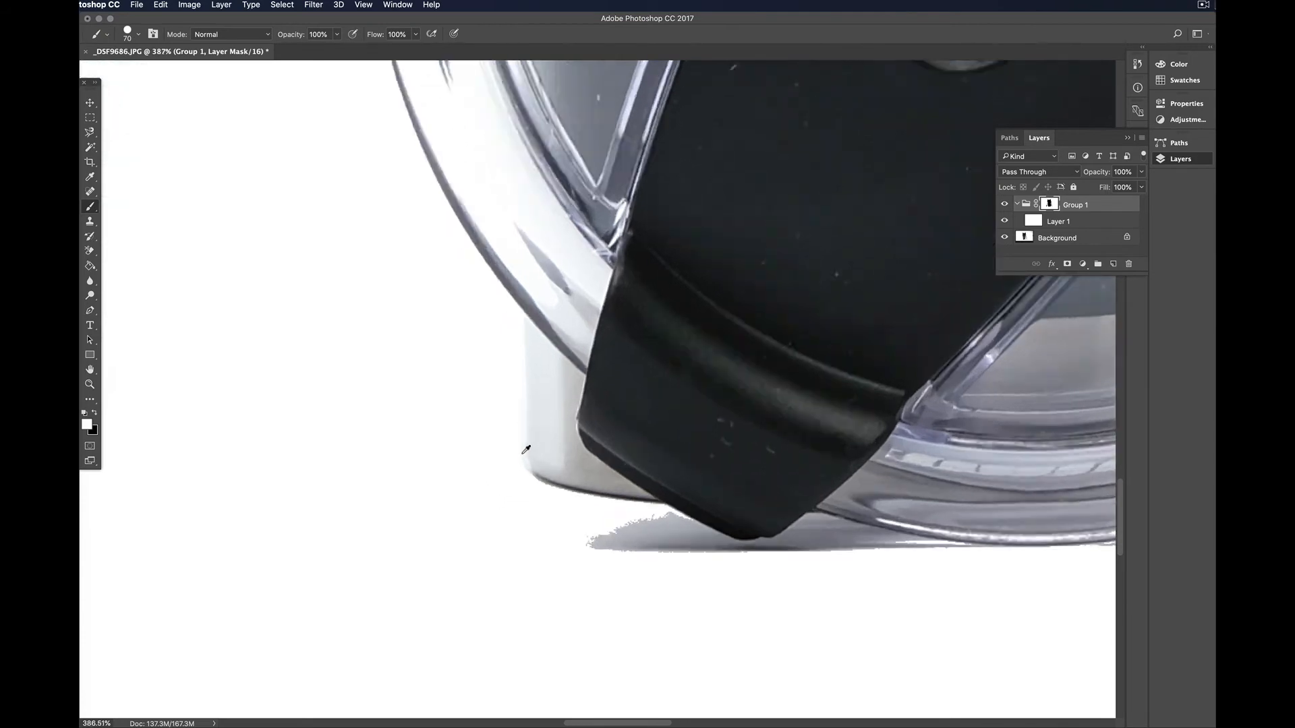
pyautogui.scroll(8, 593, 472)
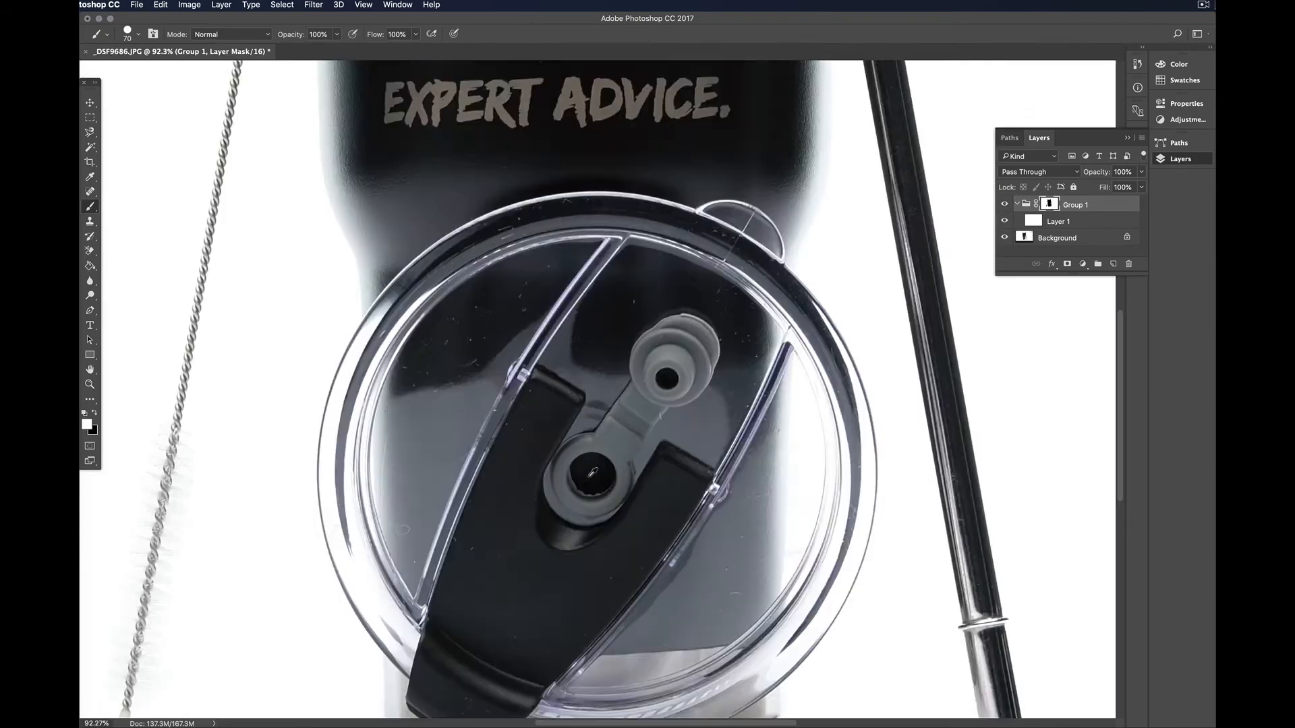
pyautogui.scroll(-2, 593, 473)
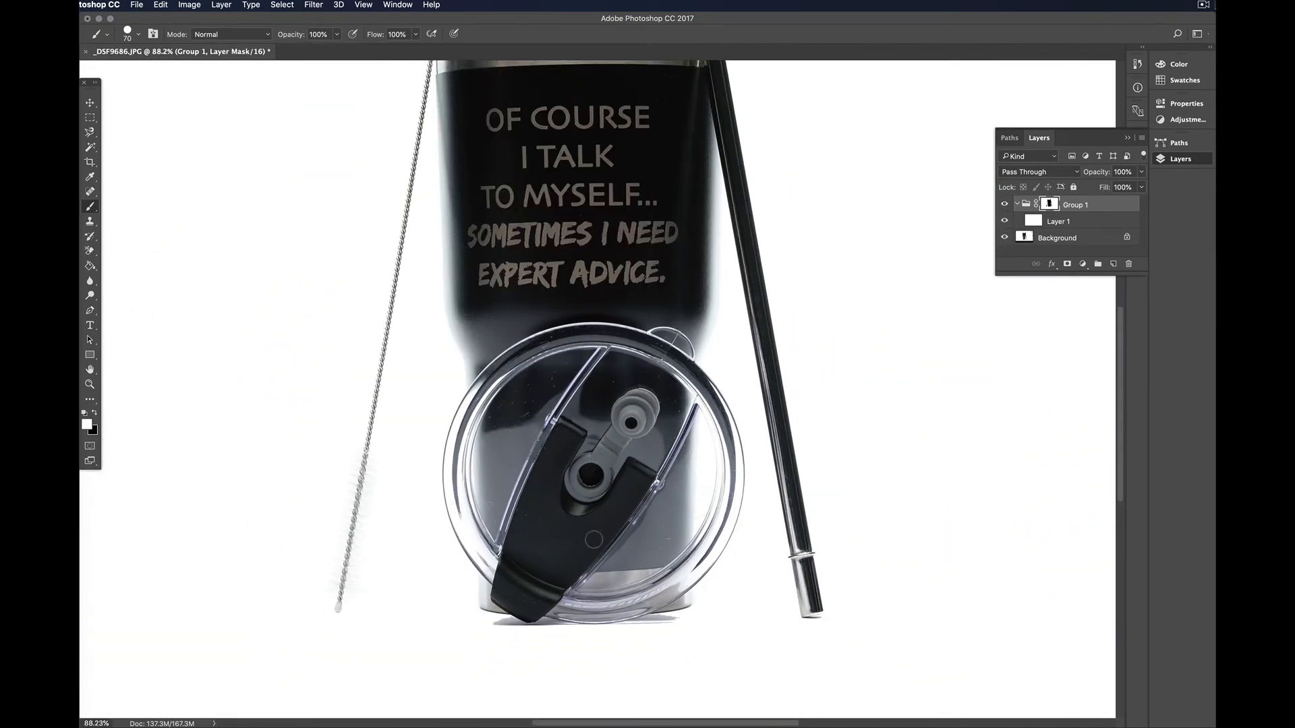
pyautogui.scroll(15, 516, 619)
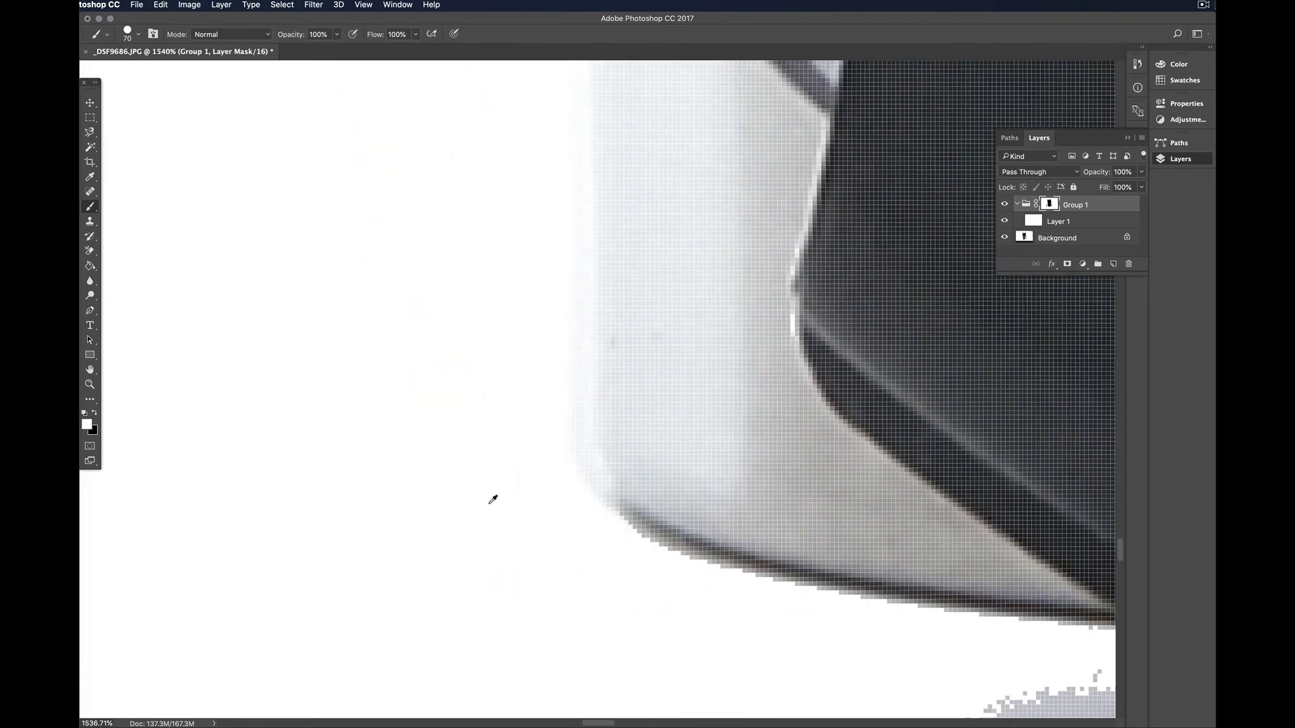
pyautogui.scroll(5, 578, 433)
pyautogui.scroll(-4, 579, 432)
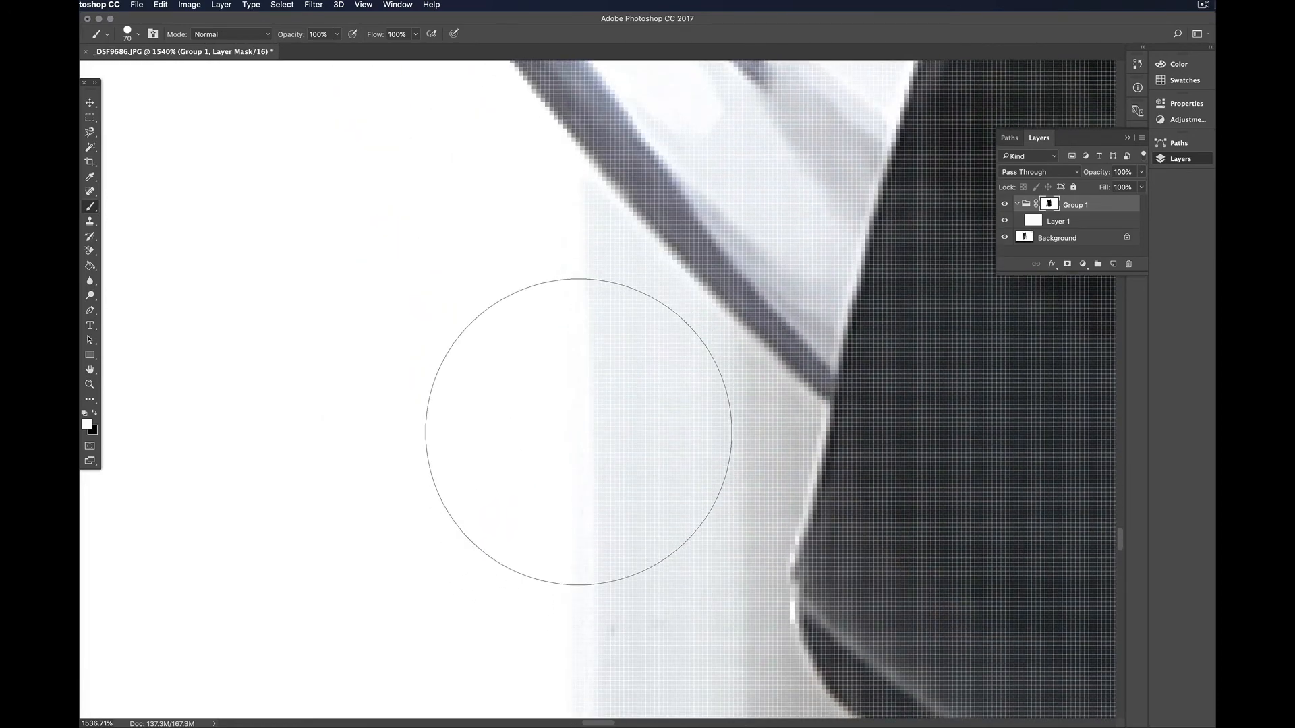
pyautogui.scroll(-3, 579, 431)
pyautogui.scroll(1, 579, 431)
pyautogui.press('[')
pyautogui.press('[')
pyautogui.press('[')
pyautogui.press('[')
pyautogui.press('[')
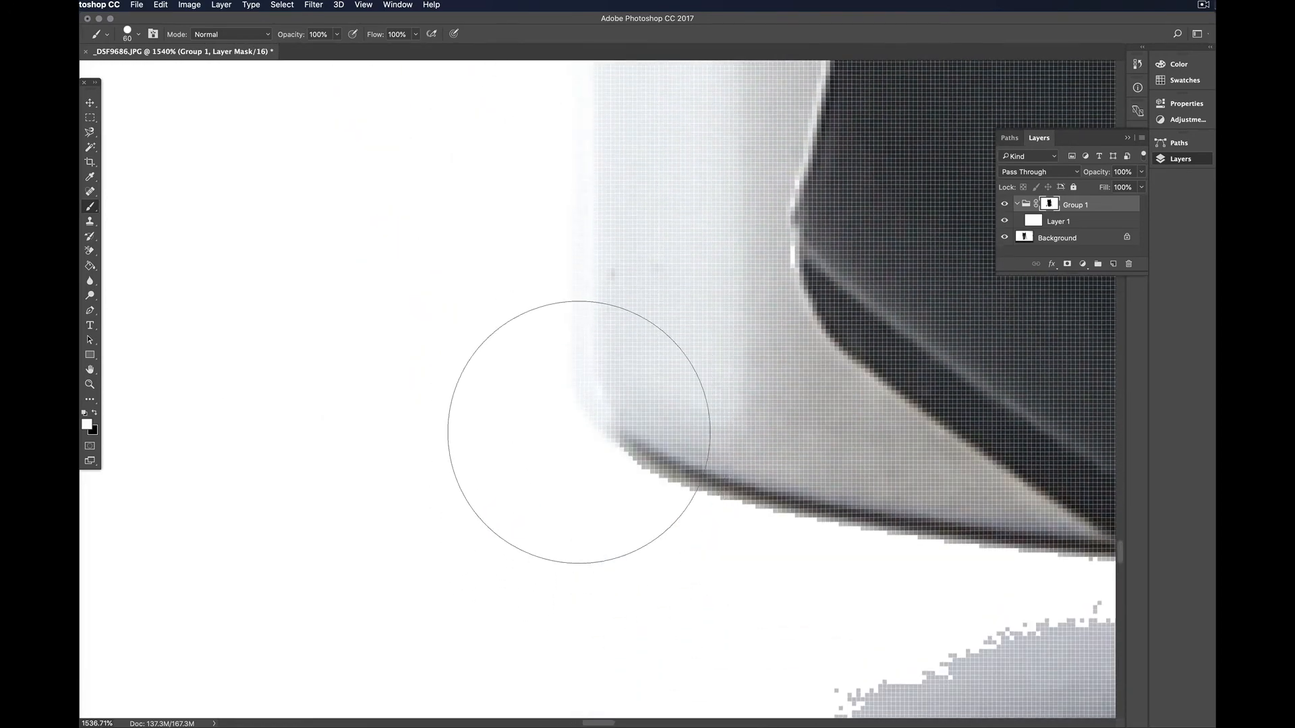
pyautogui.press('[')
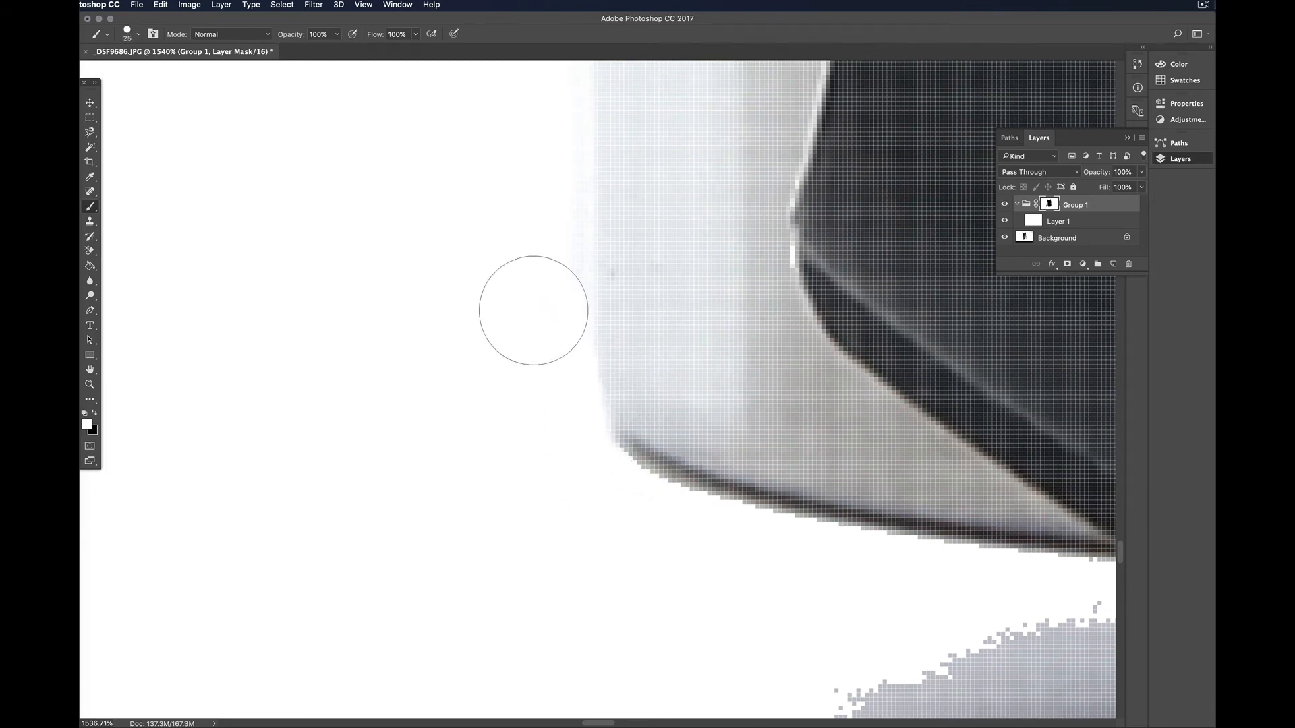
# - Paint white on the mask up the steel base's left edge to where it meets the clear lid rim
pyautogui.scroll(3, 544, 413)
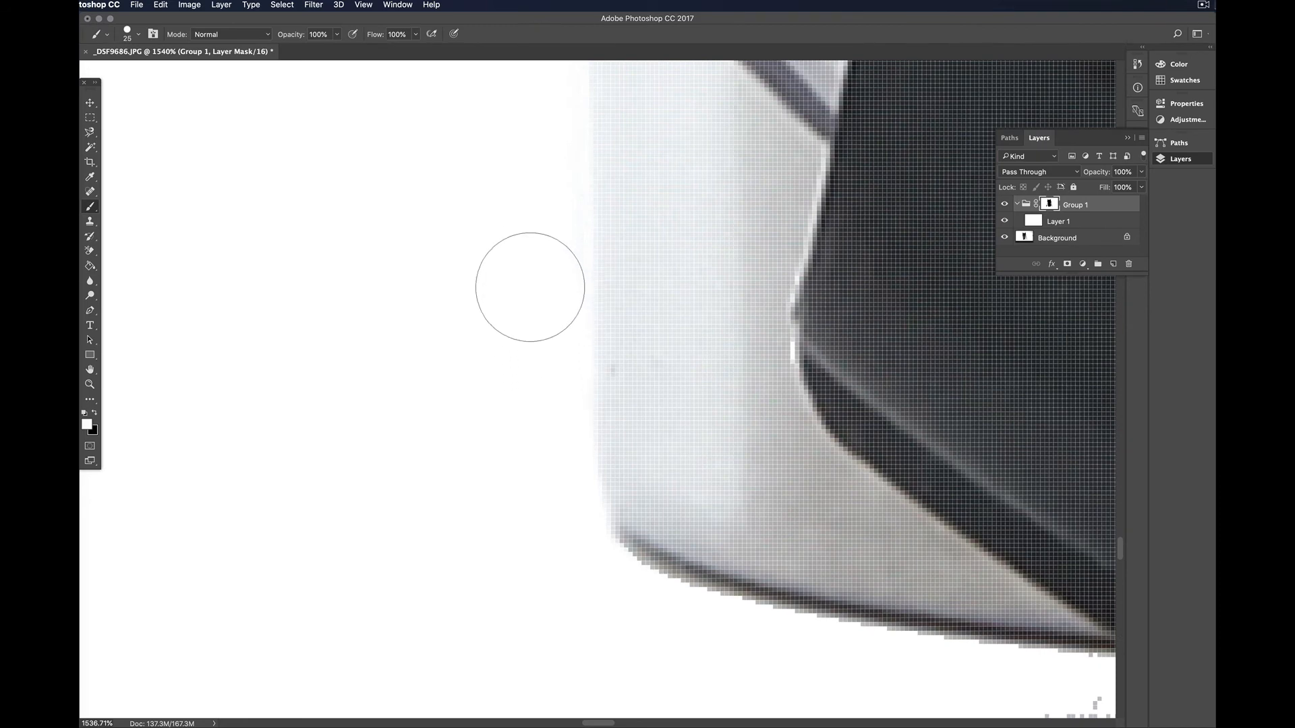
pyautogui.scroll(2, 528, 418)
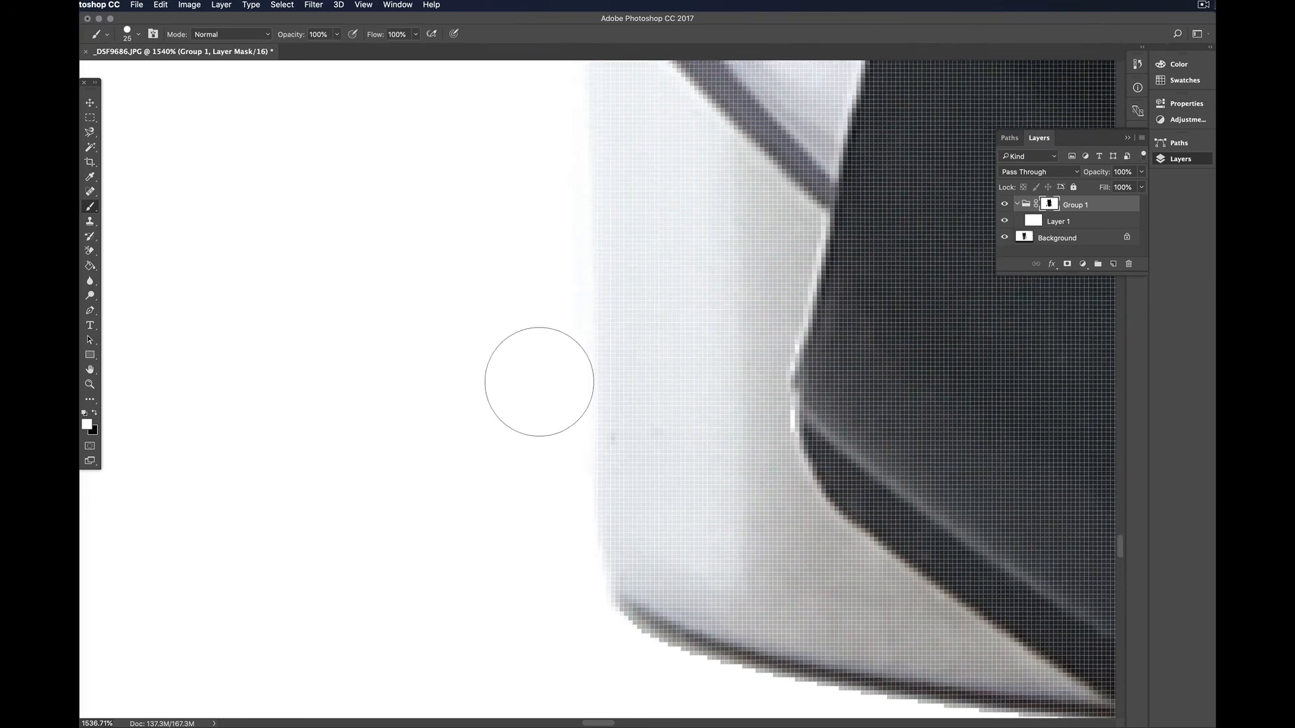
pyautogui.scroll(9, 534, 525)
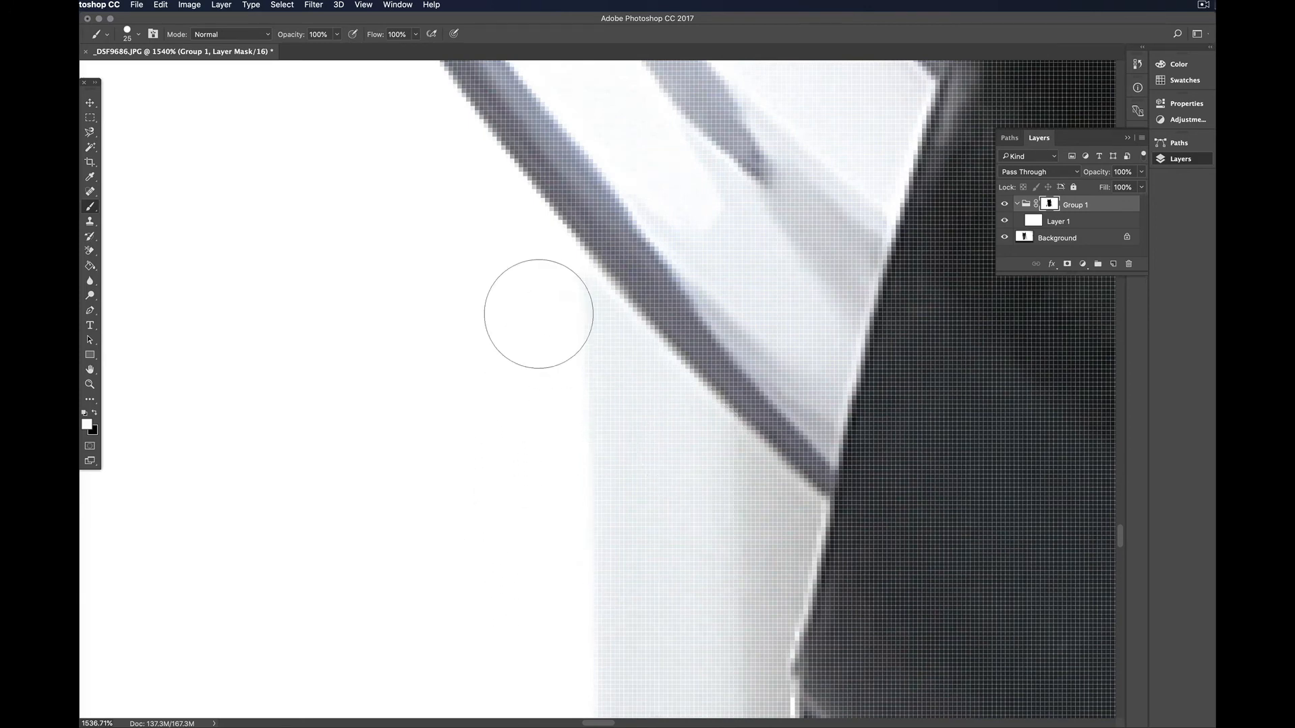
pyautogui.scroll(-1, 762, 585)
# - Paint white on Group 1's mask over the grey shadow beneath the black lid tab with the size 25 brush
pyautogui.scroll(-20, 763, 585)
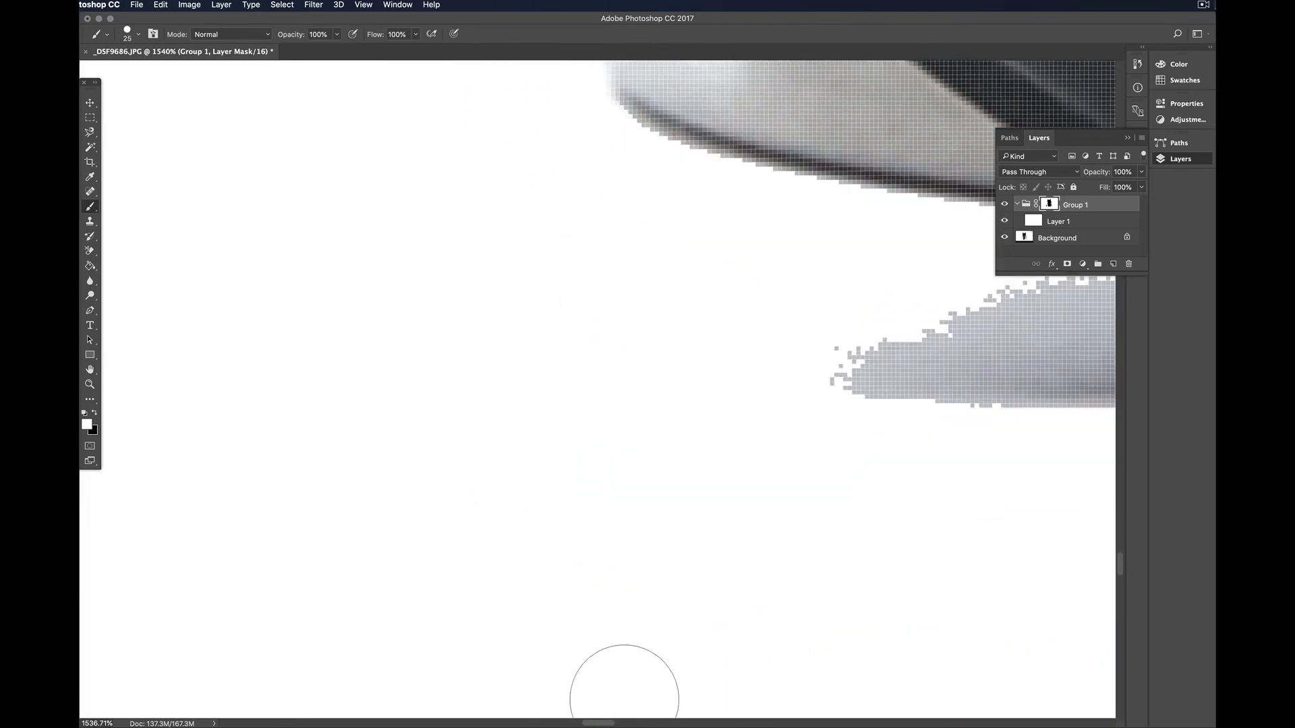
pyautogui.moveTo(596, 725)
pyautogui.mouseDown()
pyautogui.moveTo(650, 725)
pyautogui.moveTo(621, 725)
pyautogui.mouseUp()
pyautogui.scroll(-3, 809, 450)
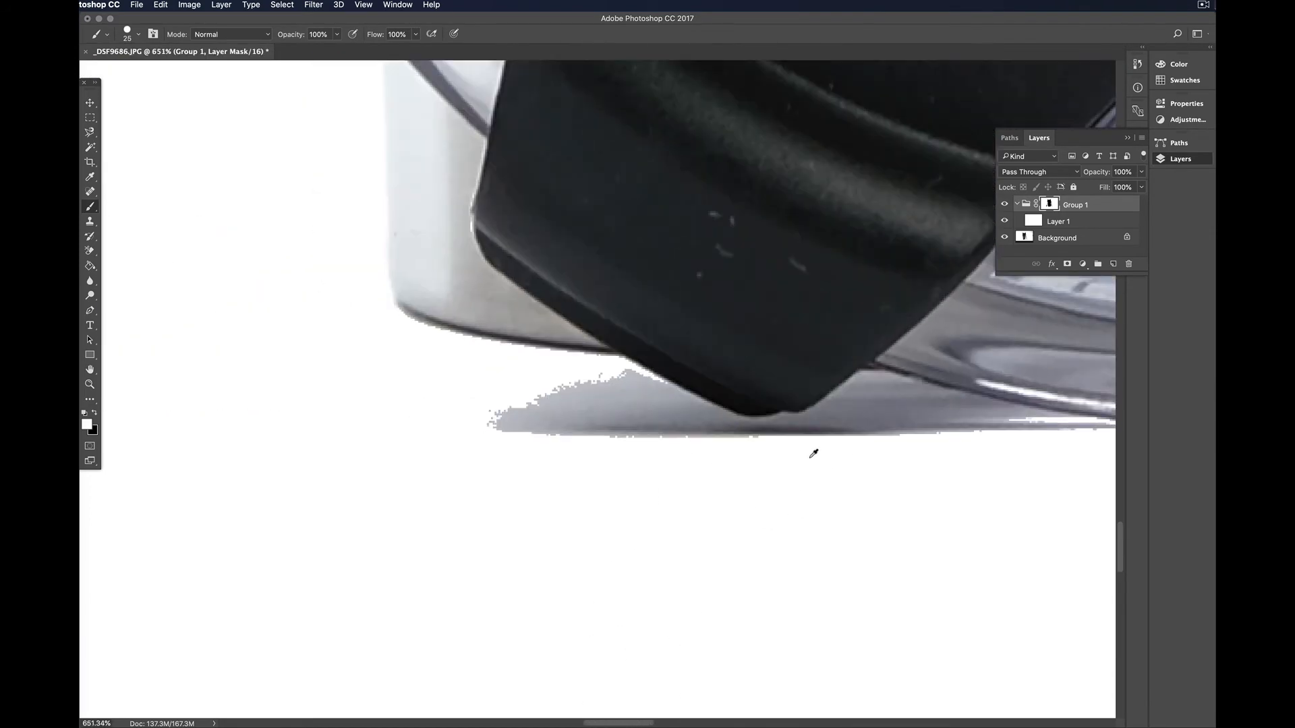
pyautogui.moveTo(631, 725); pyautogui.dragTo(648, 725)
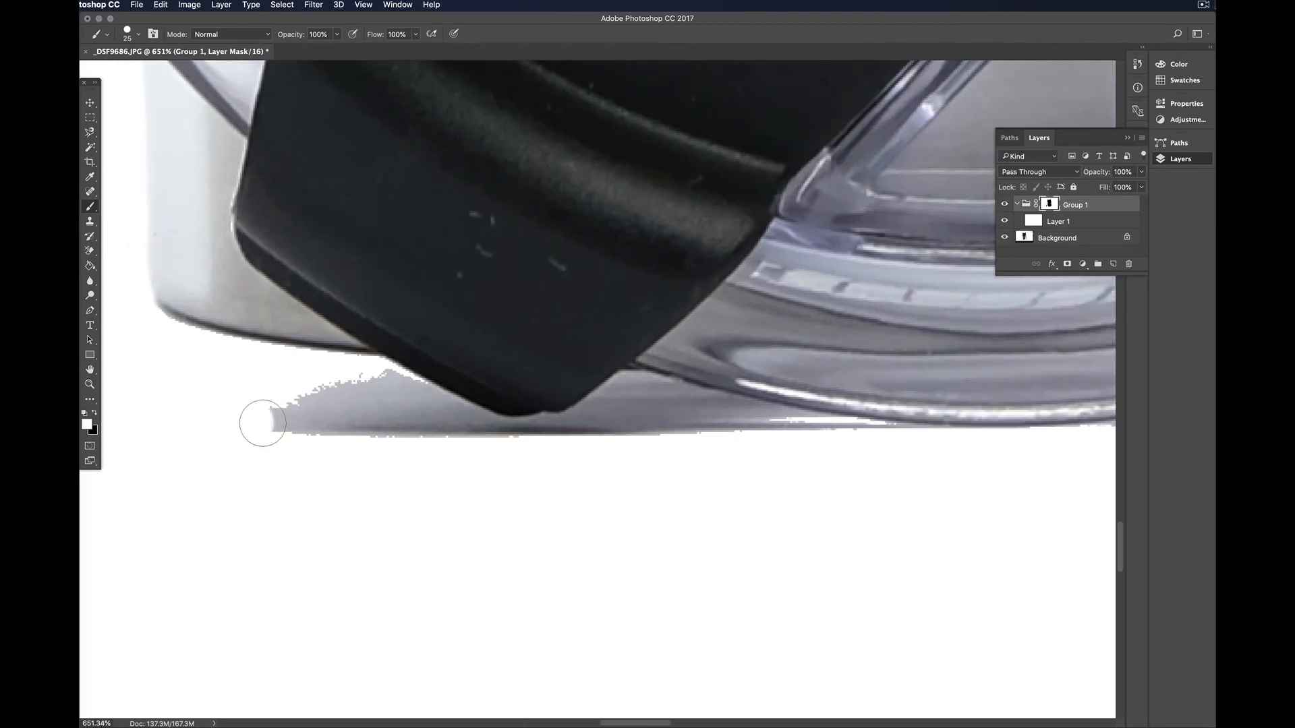
pyautogui.moveTo(262, 424)
pyautogui.mouseDown()
pyautogui.moveTo(378, 418)
pyautogui.moveTo(552, 447)
pyautogui.moveTo(692, 439)
pyautogui.moveTo(647, 414)
pyautogui.moveTo(615, 432)
pyautogui.mouseUp()
pyautogui.moveTo(288, 396); pyautogui.dragTo(377, 388)
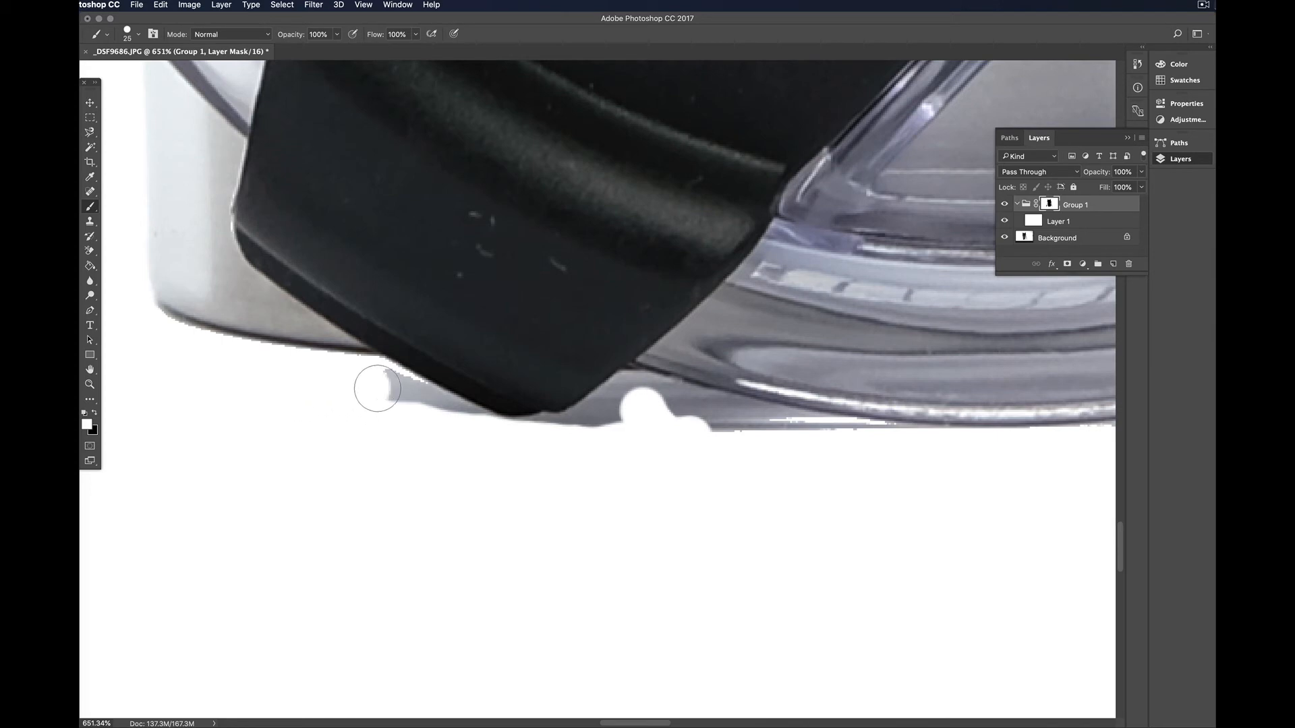
# - Paint white on the mask over the leftover grey sliver along the black tab's lower-left edge
pyautogui.scroll(5, 419, 415)
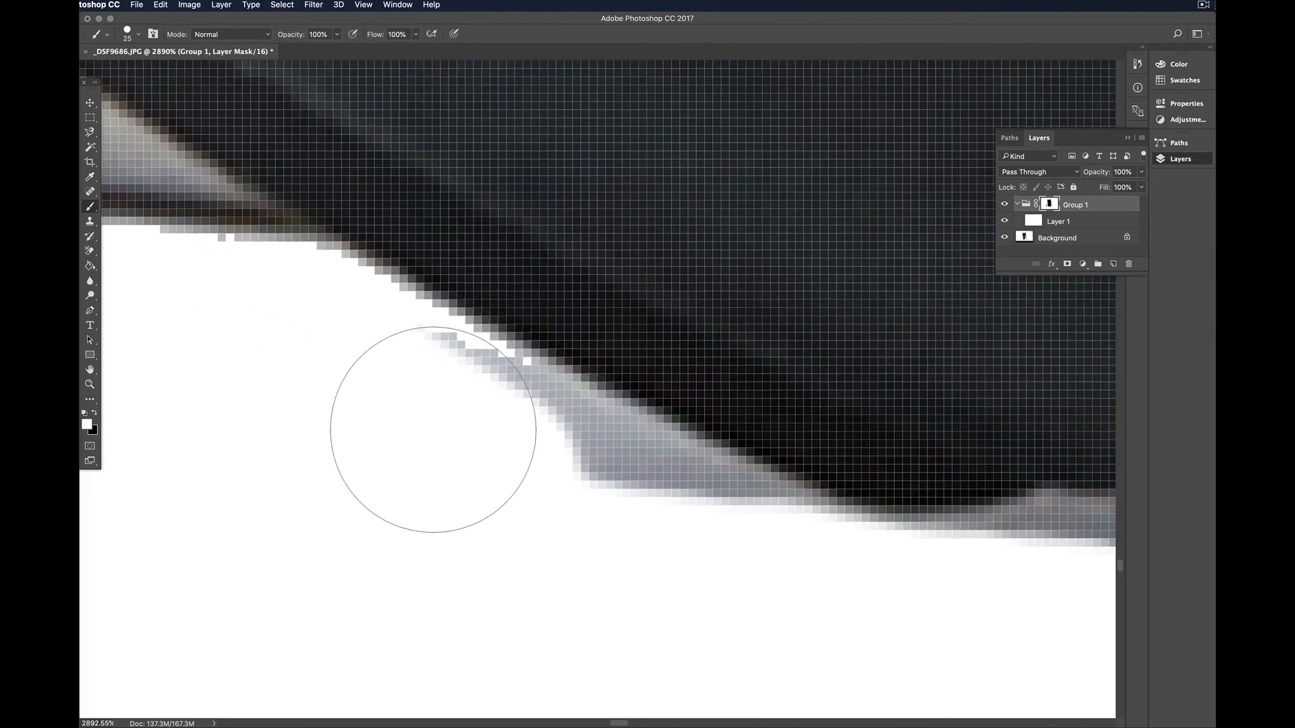
pyautogui.click(414, 418)
pyautogui.click(474, 451)
pyautogui.moveTo(491, 457)
pyautogui.mouseDown()
pyautogui.moveTo(520, 467)
pyautogui.moveTo(554, 509)
pyautogui.moveTo(590, 523)
pyautogui.moveTo(581, 501)
pyautogui.moveTo(757, 587)
pyautogui.mouseUp()
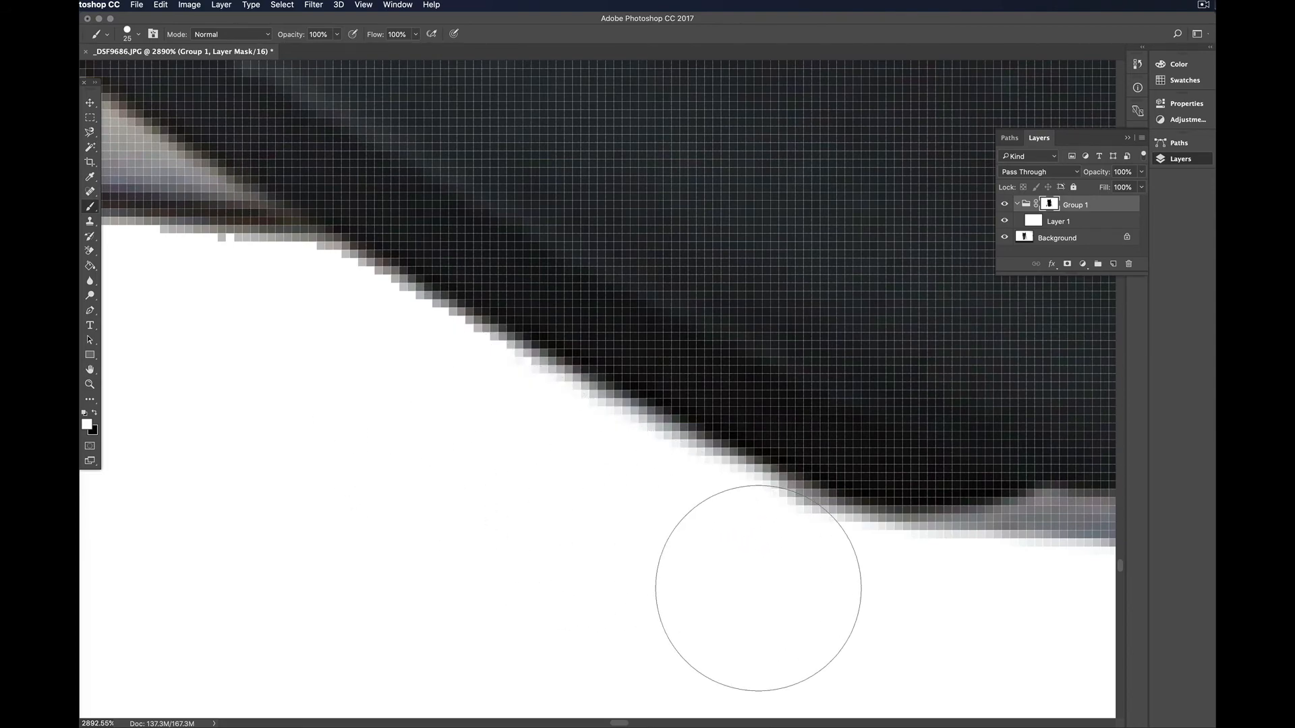
pyautogui.scroll(-5, 783, 564)
# - Paint white on the mask over the grey shadow directly under the black tab's lowest tip
pyautogui.scroll(6, 908, 598)
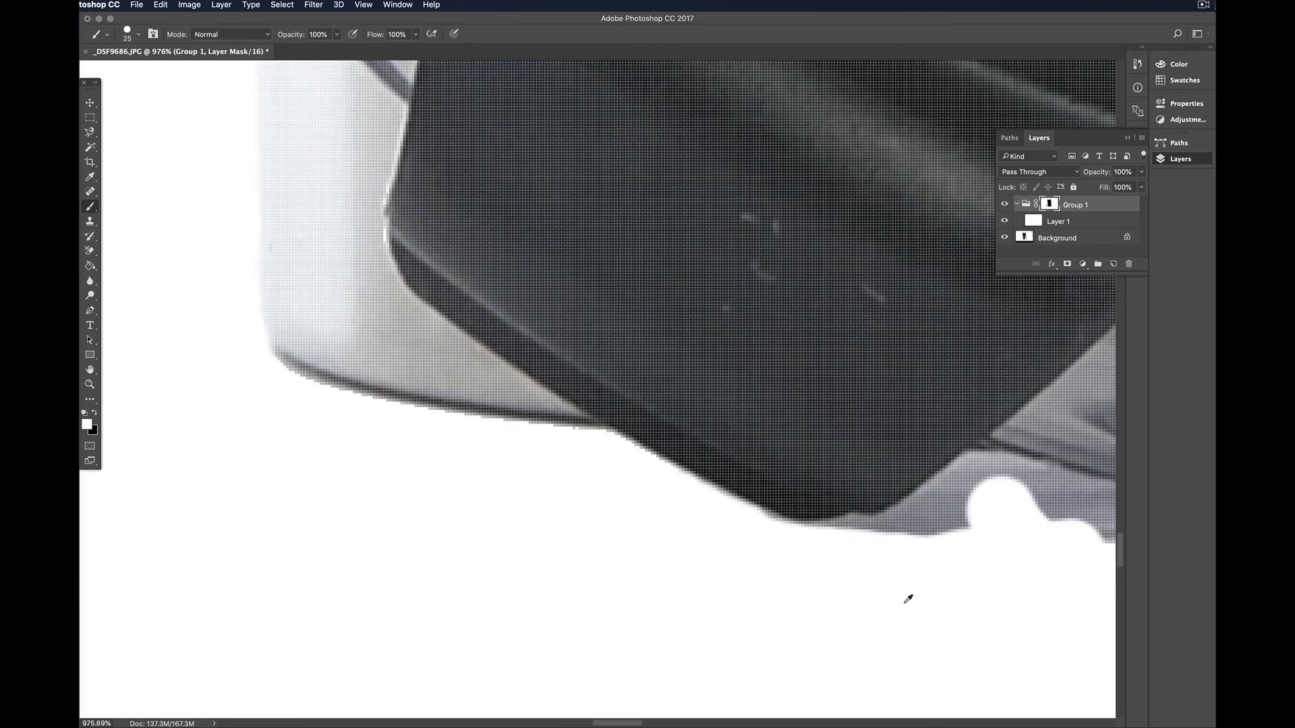
pyautogui.scroll(1, 910, 598)
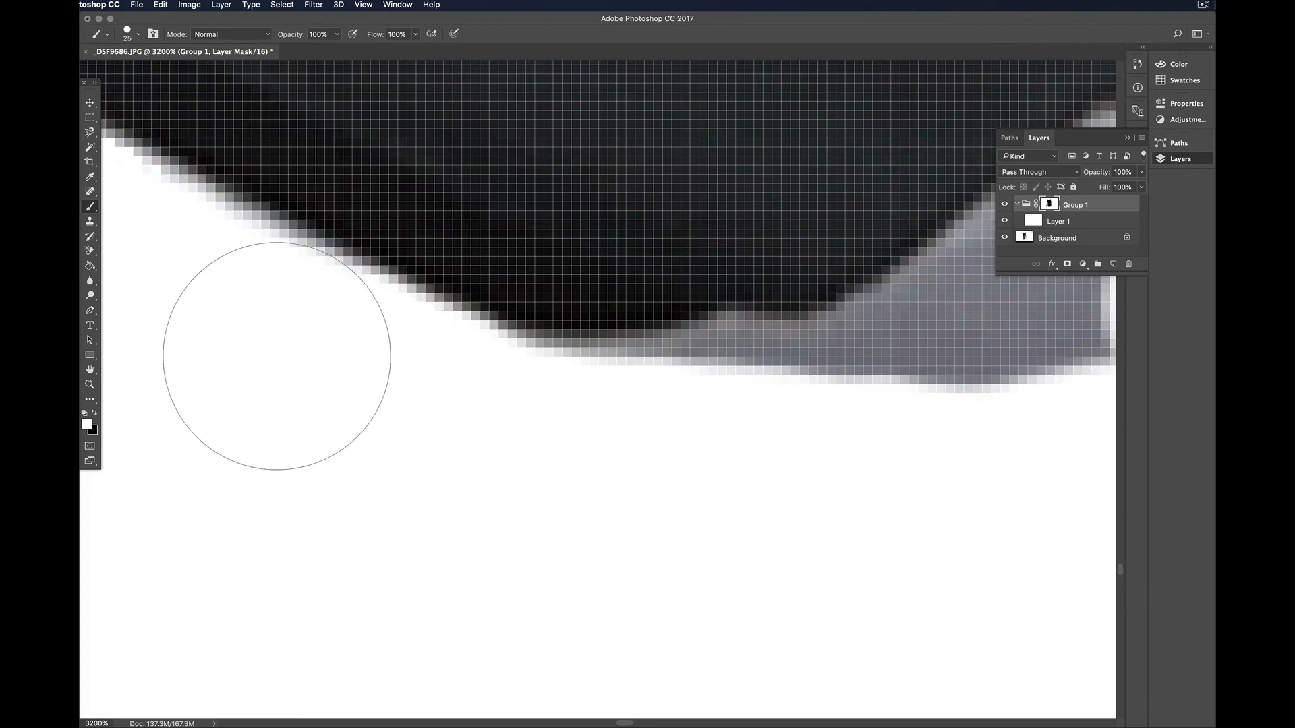
pyautogui.moveTo(626, 724); pyautogui.dragTo(633, 724)
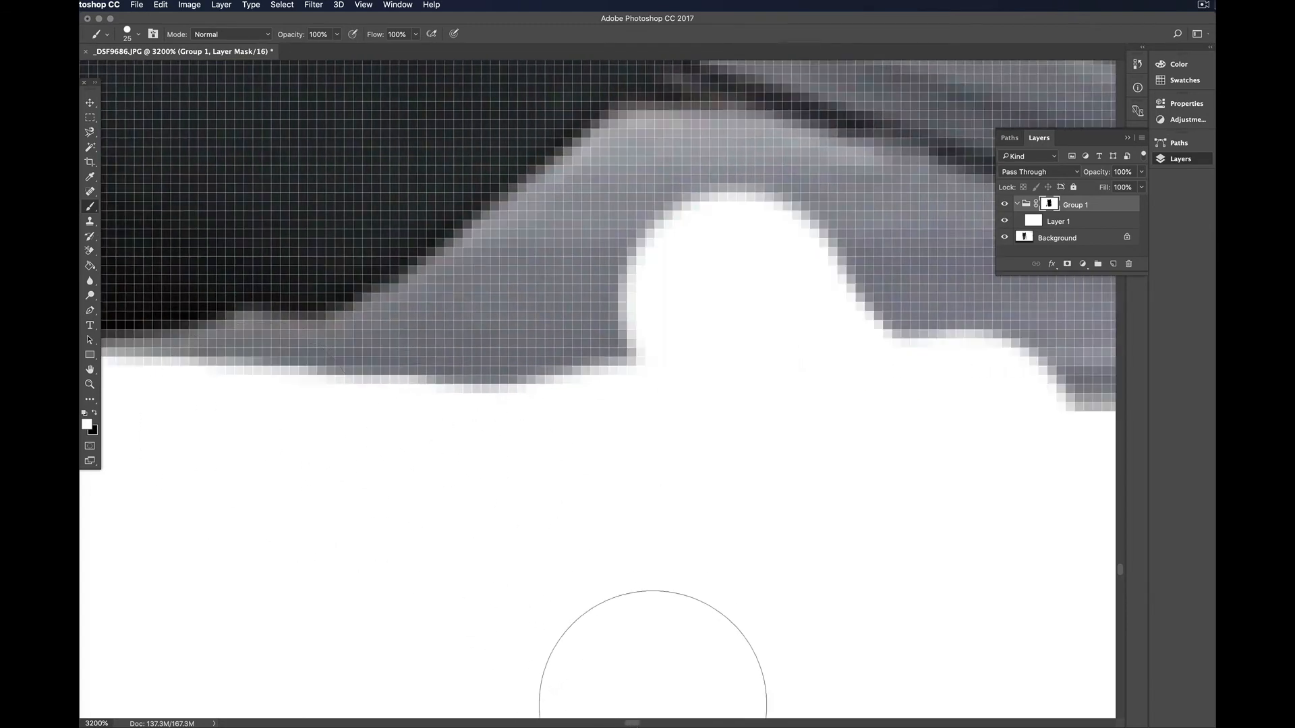
pyautogui.moveTo(633, 724); pyautogui.dragTo(626, 724)
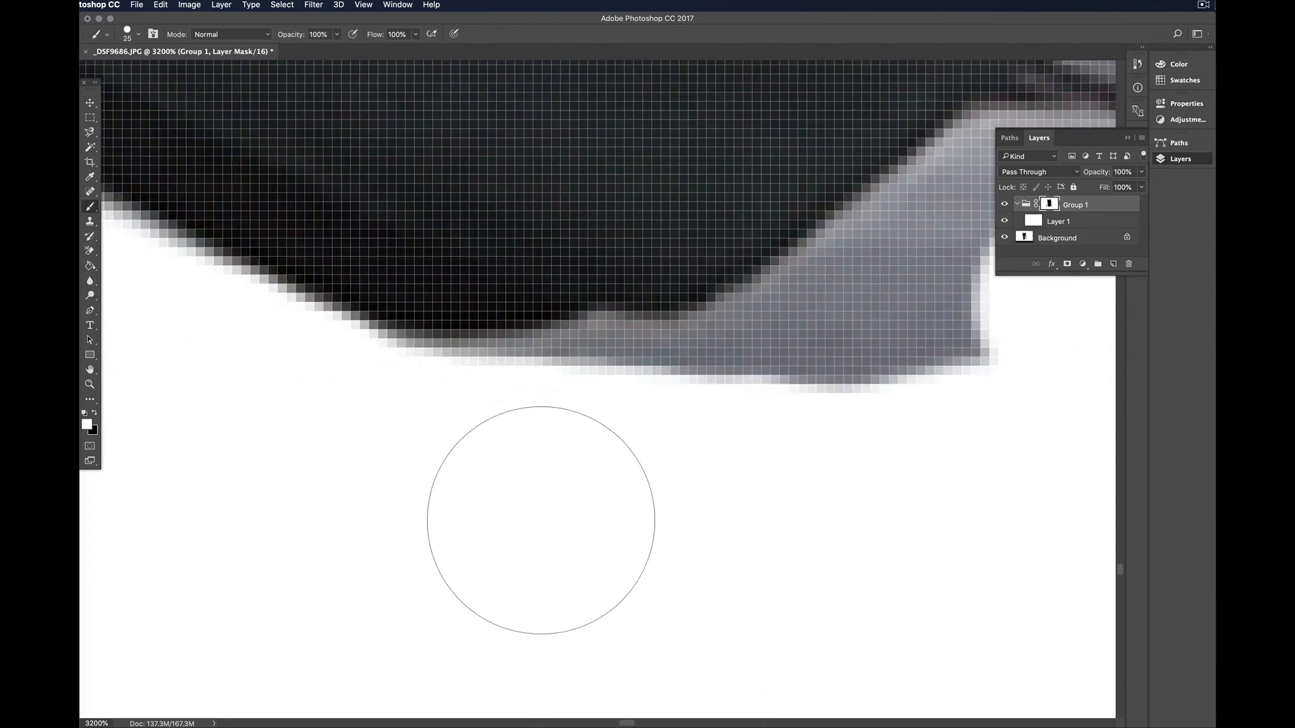
pyautogui.moveTo(493, 462)
pyautogui.mouseDown()
pyautogui.moveTo(624, 446)
pyautogui.moveTo(601, 439)
pyautogui.moveTo(724, 441)
pyautogui.moveTo(840, 395)
pyautogui.moveTo(893, 400)
pyautogui.moveTo(695, 691)
pyautogui.mouseUp()
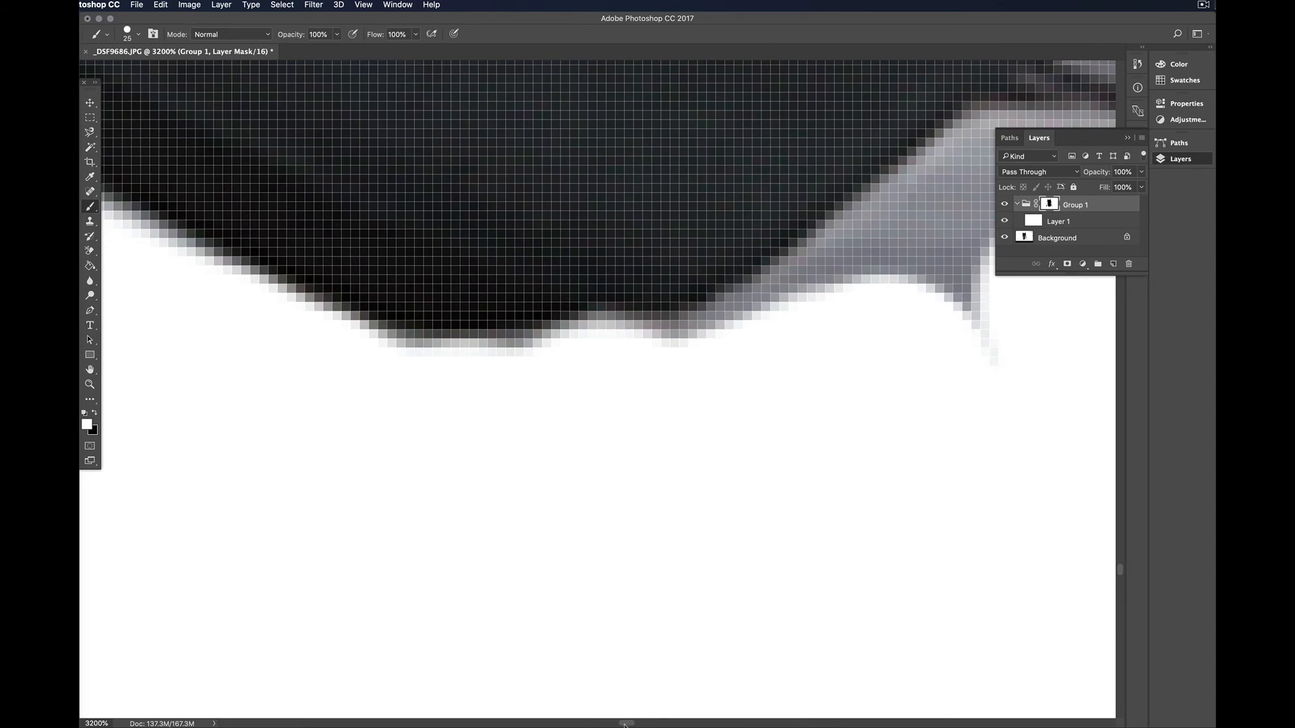
# - Reduce the brush size and paint white on the mask up the black tab's lower-right edge to the clear lid rim
pyautogui.moveTo(624, 726)
pyautogui.mouseDown()
pyautogui.moveTo(650, 725)
pyautogui.moveTo(636, 725)
pyautogui.mouseUp()
pyautogui.scroll(-1, 613, 357)
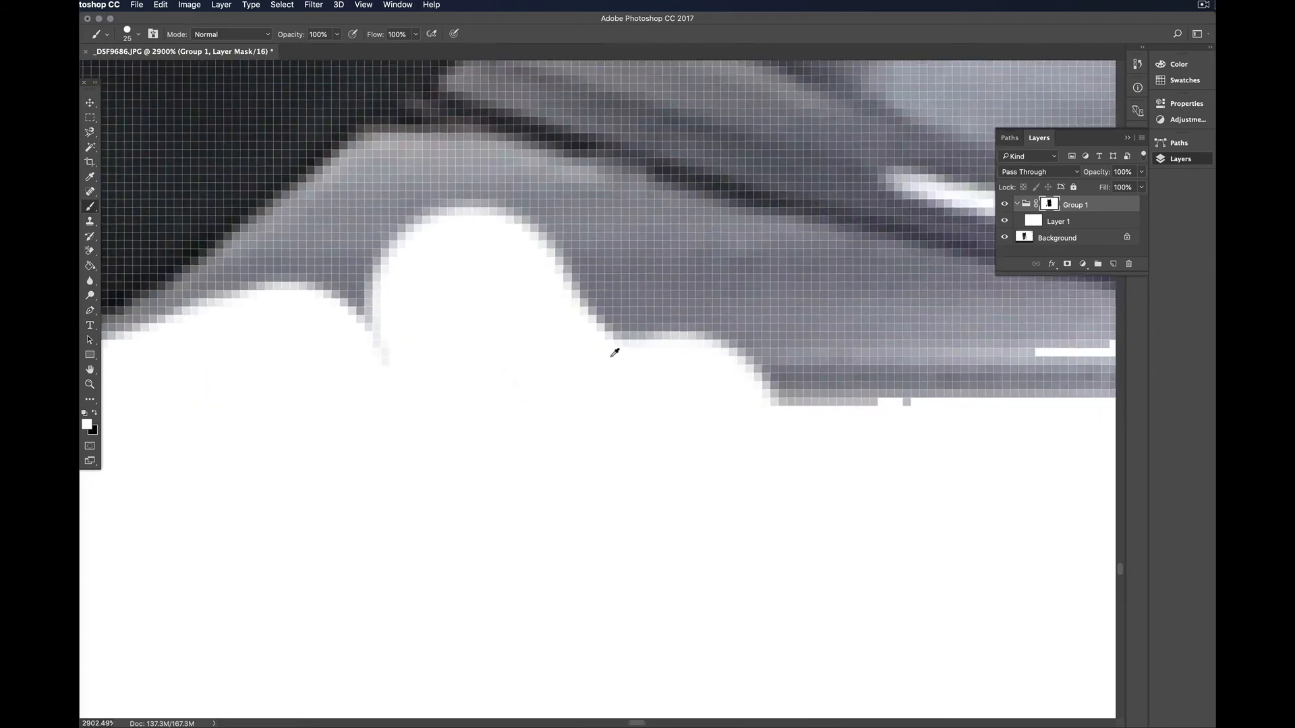
pyautogui.scroll(-3, 613, 353)
pyautogui.scroll(2, 431, 367)
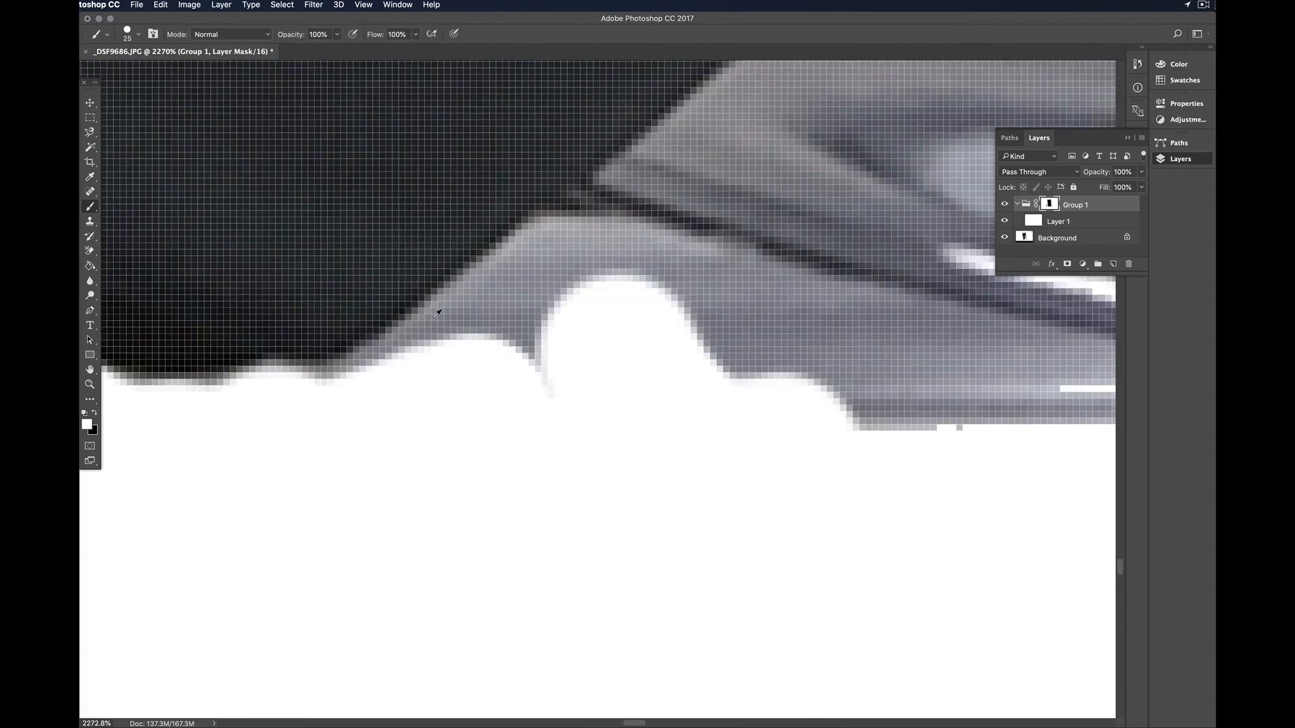
pyautogui.press('[')
pyautogui.press('[')
pyautogui.press('[')
pyautogui.press('[')
pyautogui.moveTo(351, 390)
pyautogui.mouseDown()
pyautogui.moveTo(528, 282)
pyautogui.moveTo(546, 295)
pyautogui.moveTo(533, 364)
pyautogui.mouseUp()
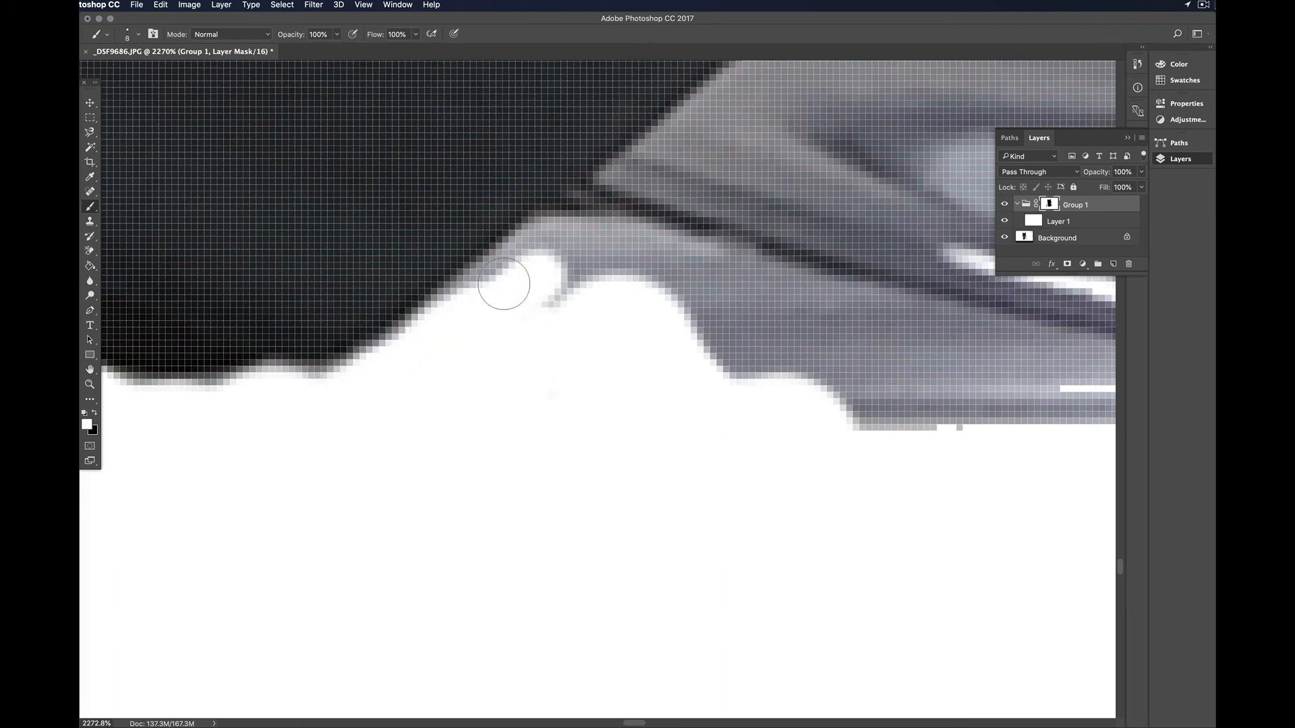
pyautogui.moveTo(504, 284)
pyautogui.mouseDown()
pyautogui.moveTo(549, 247)
pyautogui.moveTo(618, 257)
pyautogui.moveTo(737, 298)
pyautogui.moveTo(995, 409)
pyautogui.mouseUp()
pyautogui.moveTo(592, 318)
pyautogui.mouseDown()
pyautogui.moveTo(612, 274)
pyautogui.moveTo(843, 370)
pyautogui.moveTo(847, 426)
pyautogui.mouseUp()
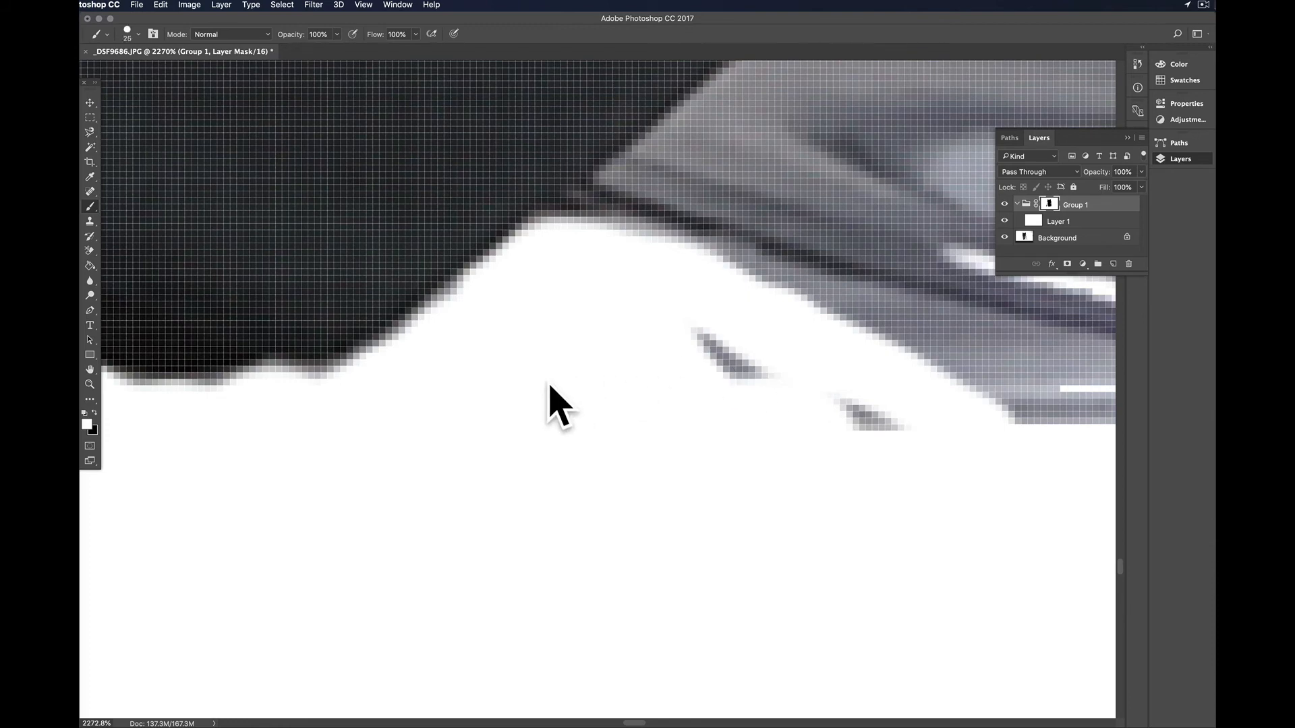
# - Enlarge the brush to size 35 and paint white over the leftover specks and shadow below the start of the clear rim
pyautogui.press(']')
pyautogui.press(']')
pyautogui.moveTo(610, 395)
pyautogui.mouseDown()
pyautogui.moveTo(830, 487)
pyautogui.moveTo(870, 527)
pyautogui.mouseUp()
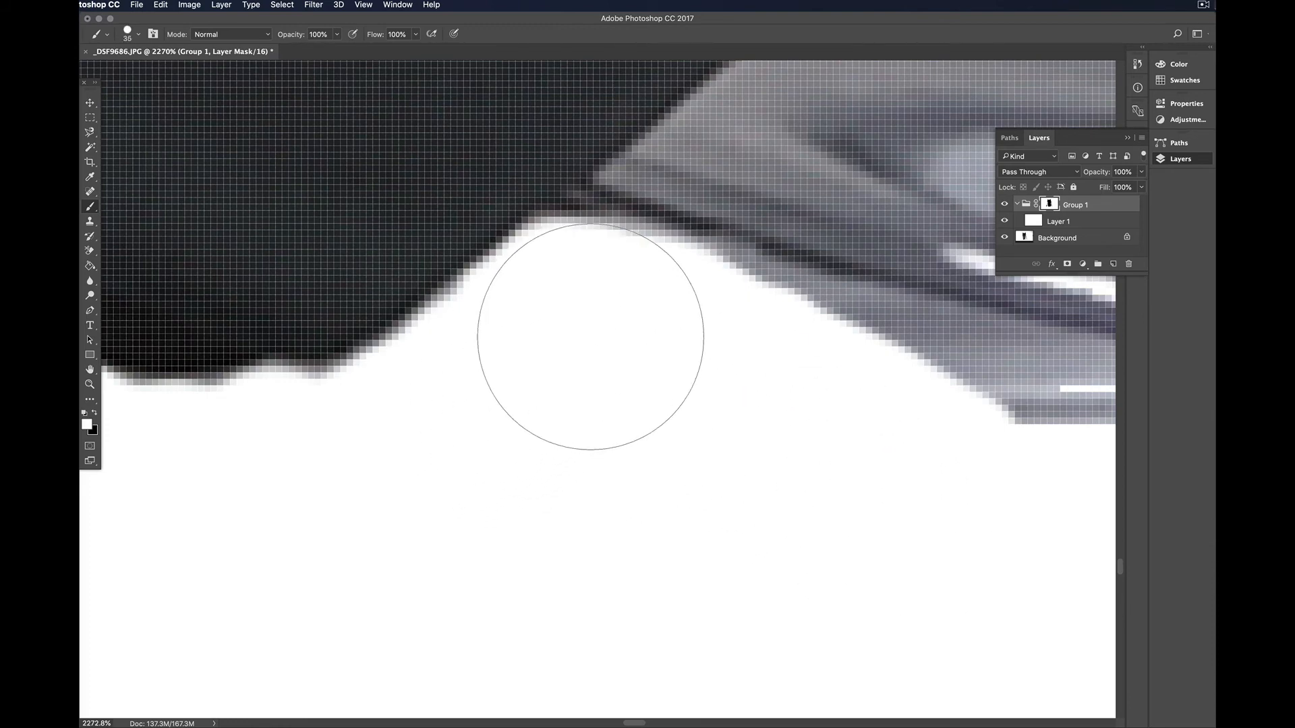
pyautogui.moveTo(697, 350); pyautogui.dragTo(876, 419)
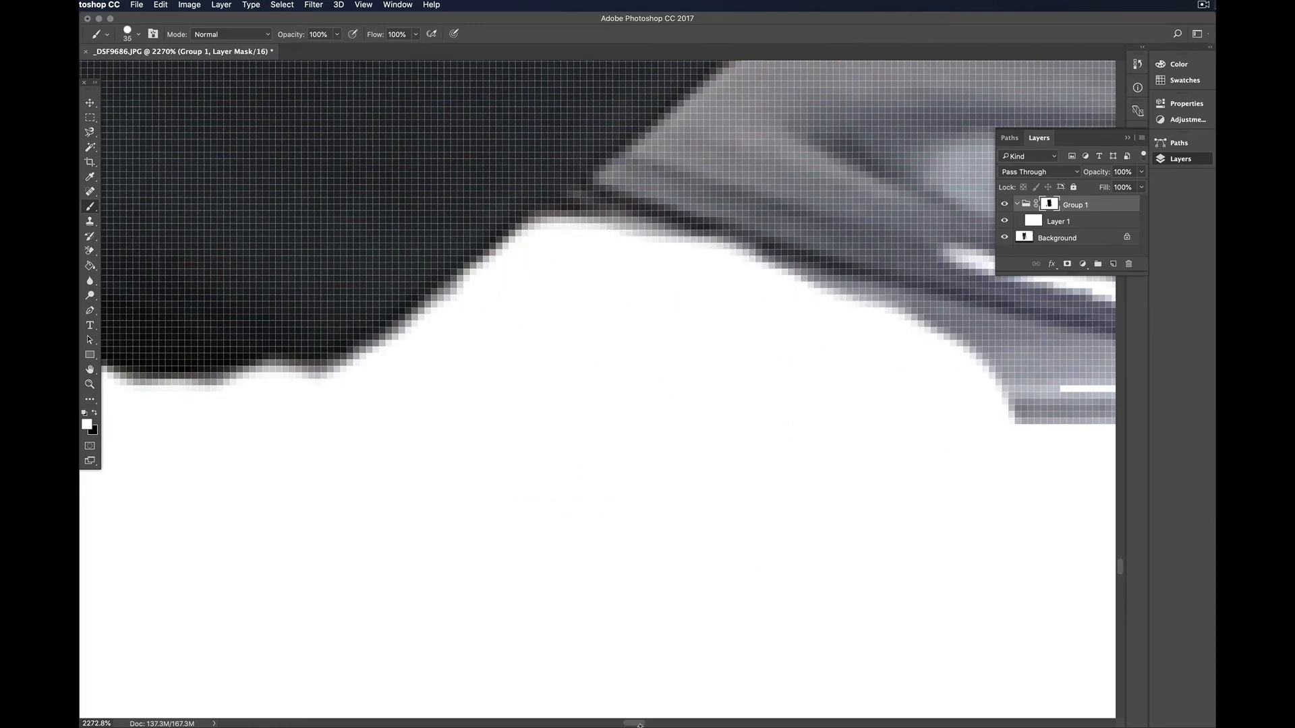
# - Paint white on the mask along the clear rim's underside from the black tab toward the rim's lowest point
pyautogui.hscroll(10, 343, 416)
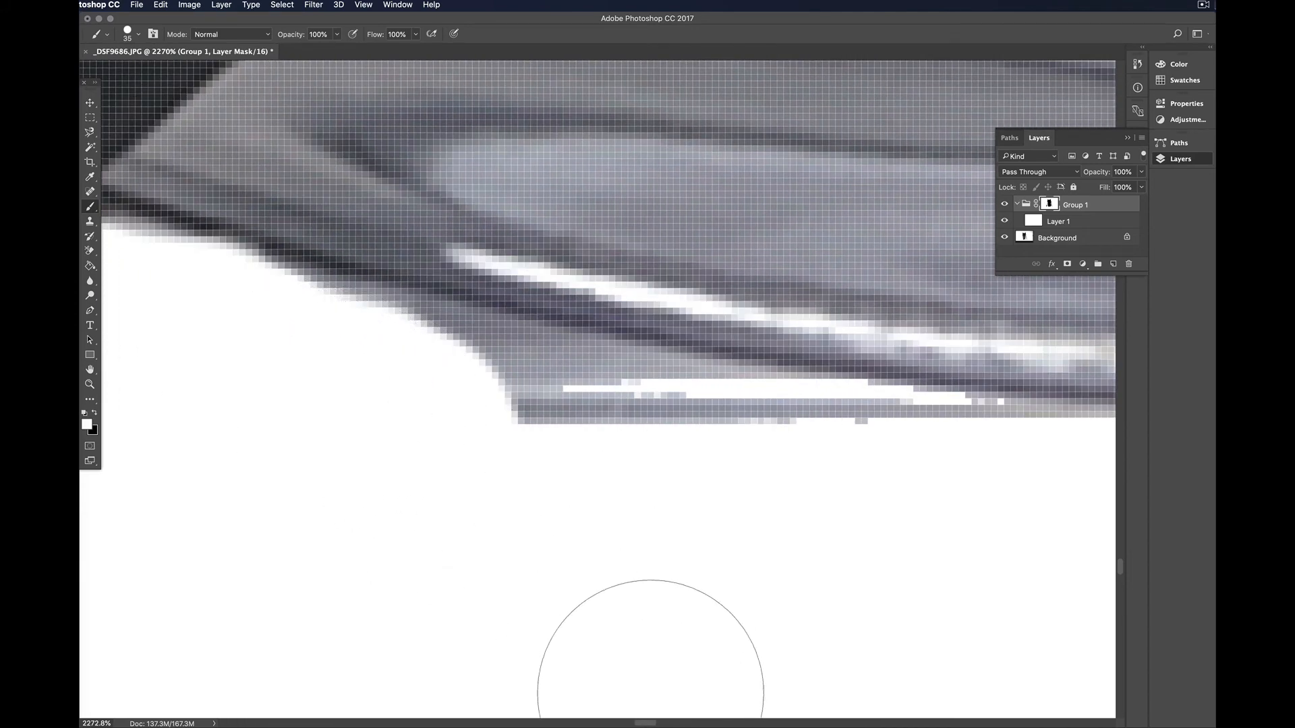
pyautogui.moveTo(294, 390)
pyautogui.mouseDown()
pyautogui.moveTo(445, 426)
pyautogui.moveTo(423, 411)
pyautogui.moveTo(371, 403)
pyautogui.moveTo(639, 486)
pyautogui.mouseUp()
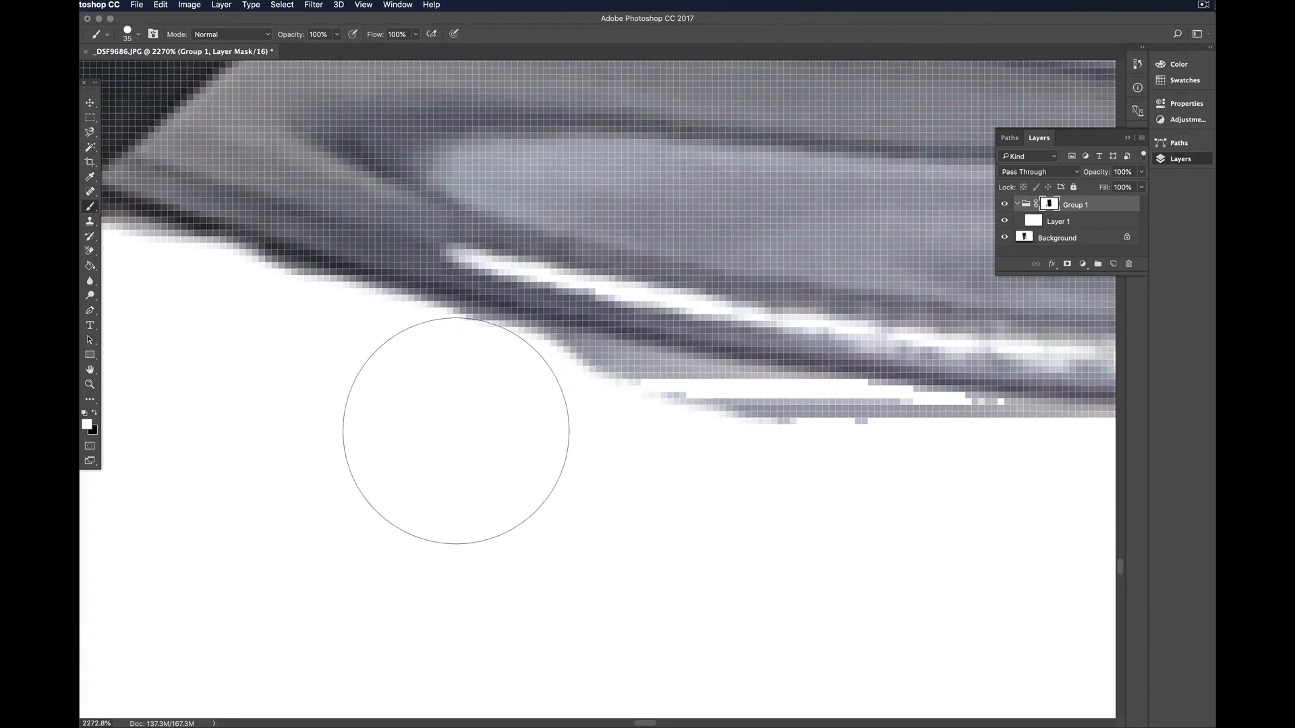
pyautogui.moveTo(571, 461)
pyautogui.mouseDown()
pyautogui.moveTo(631, 475)
pyautogui.moveTo(564, 457)
pyautogui.moveTo(798, 495)
pyautogui.moveTo(812, 519)
pyautogui.mouseUp()
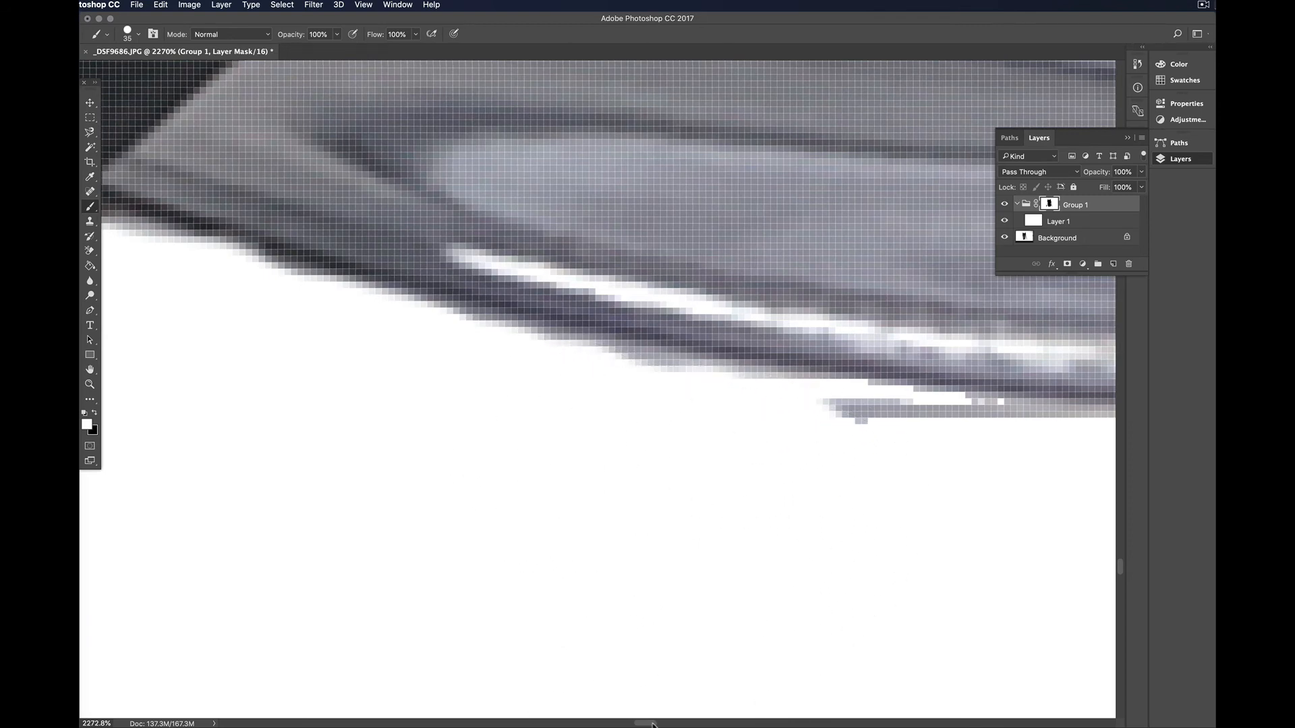
pyautogui.moveTo(652, 724); pyautogui.dragTo(664, 724)
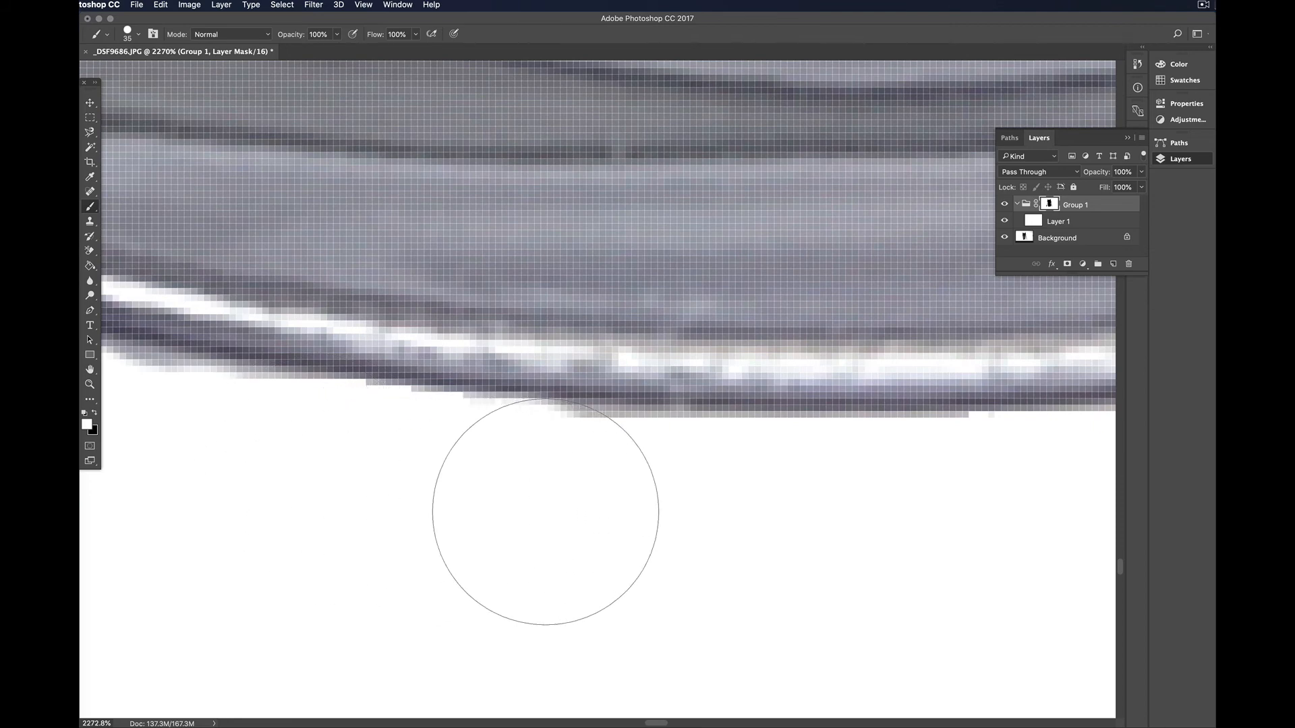
pyautogui.moveTo(545, 512); pyautogui.dragTo(742, 526)
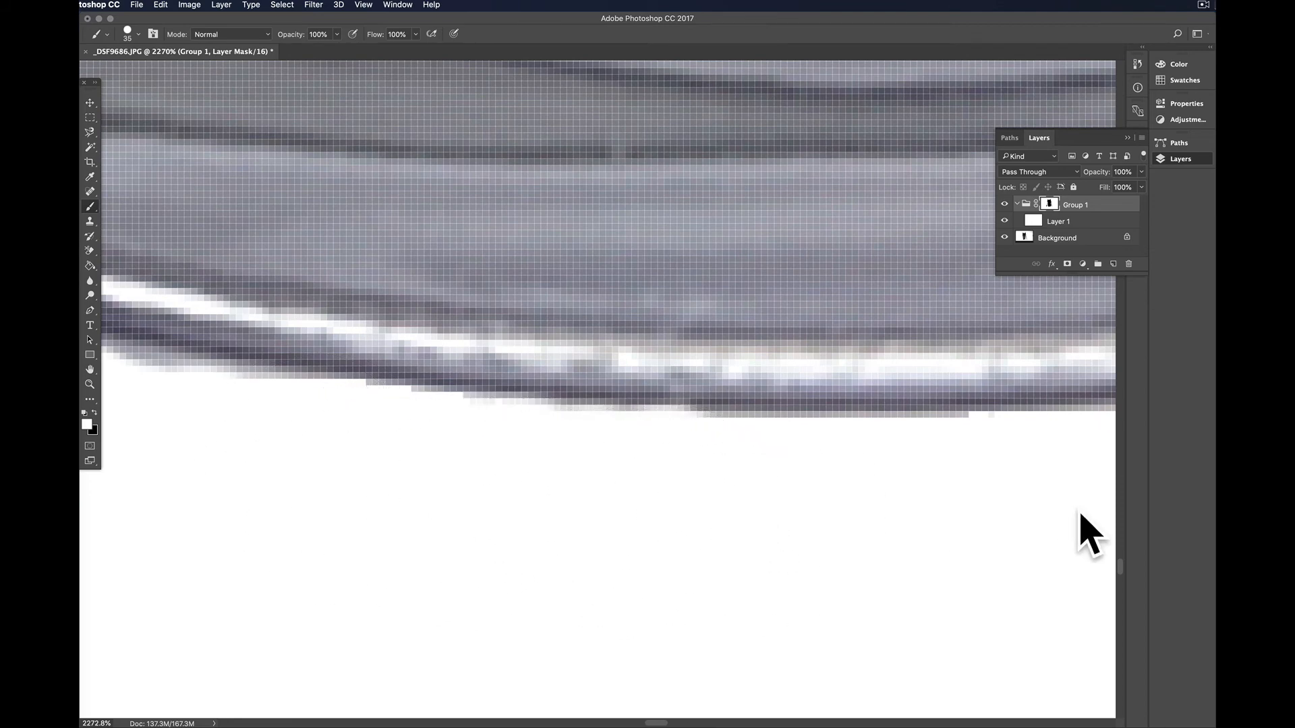
# - Paint white on the mask over the shadow patch and thin line below the clear rim and steel base's right side, undoing stray strokes
pyautogui.scroll(-5, 851, 421)
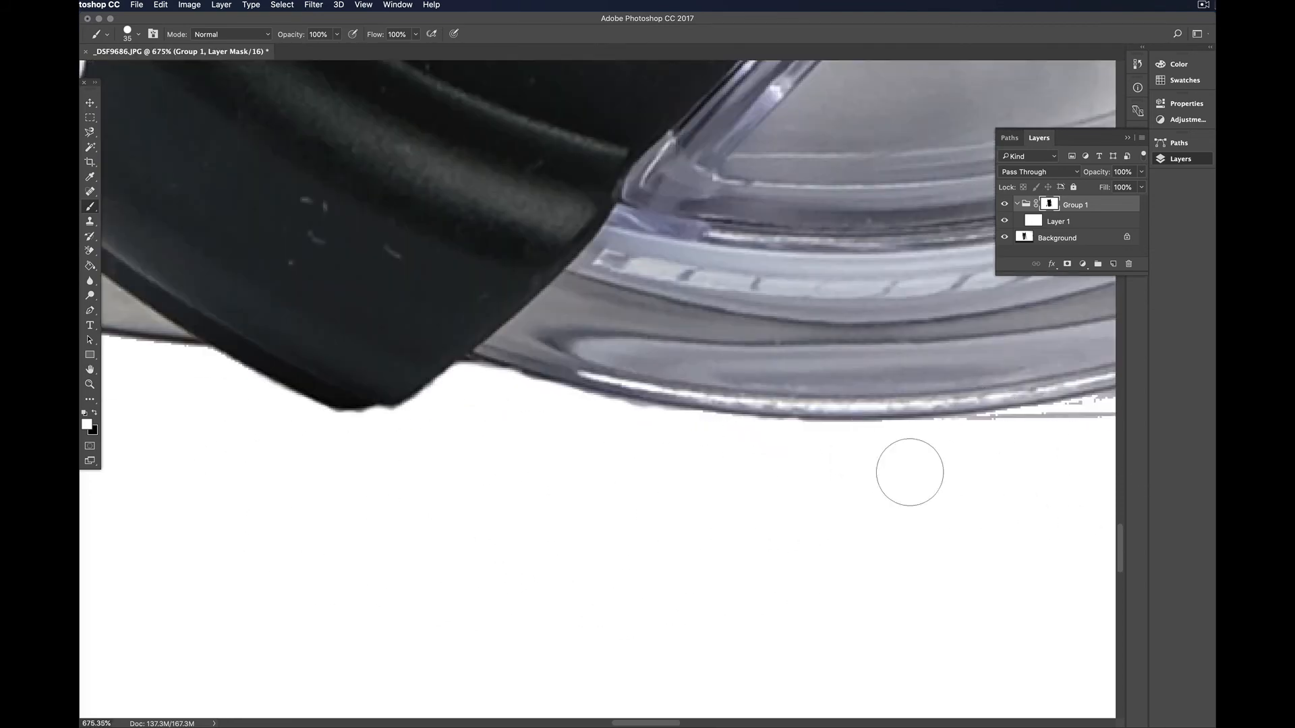
pyautogui.moveTo(663, 725); pyautogui.dragTo(711, 725)
pyautogui.scroll(2, 291, 420)
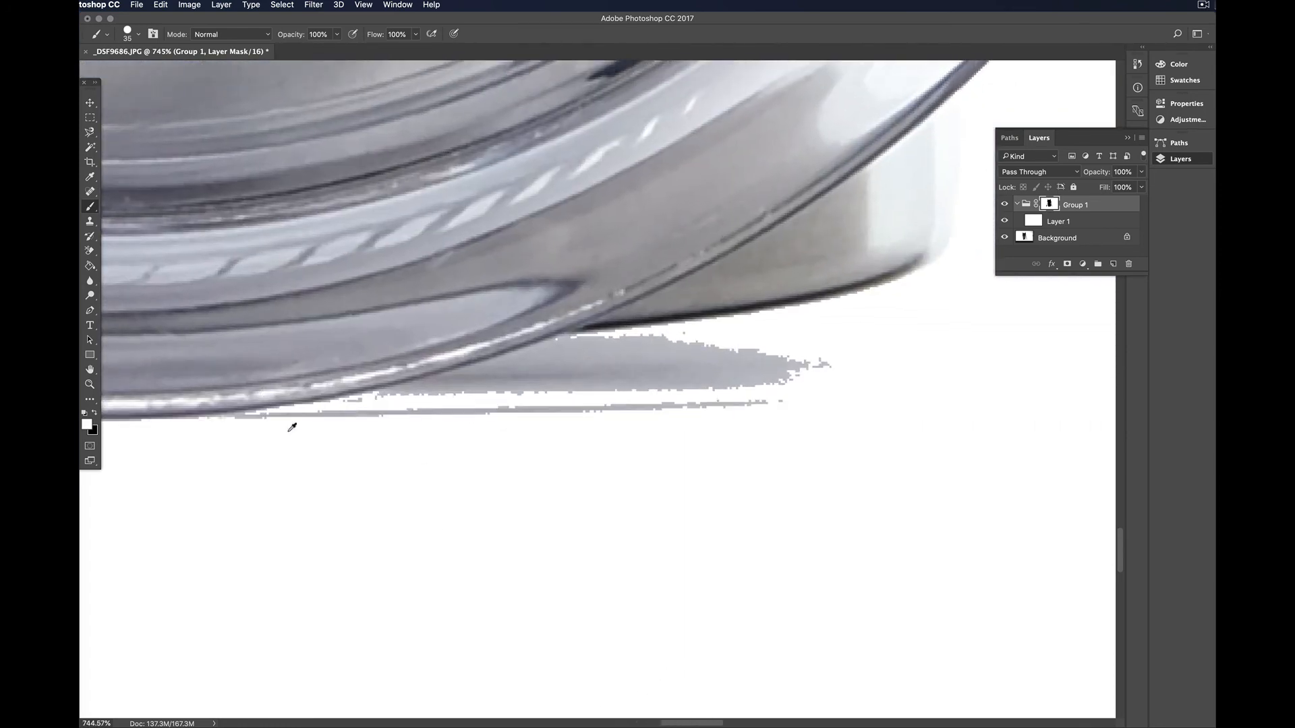
pyautogui.click(204, 452)
pyautogui.press('super+z')
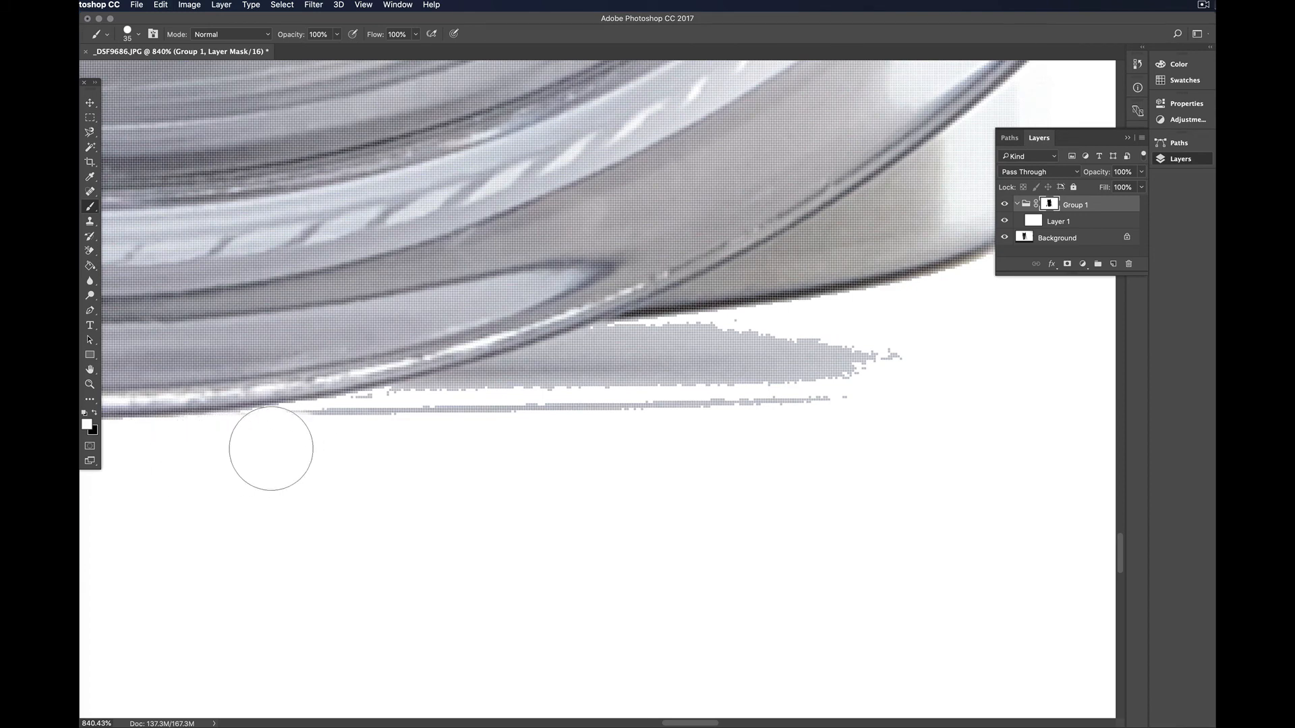
pyautogui.moveTo(271, 448); pyautogui.dragTo(737, 419)
pyautogui.press('super+z')
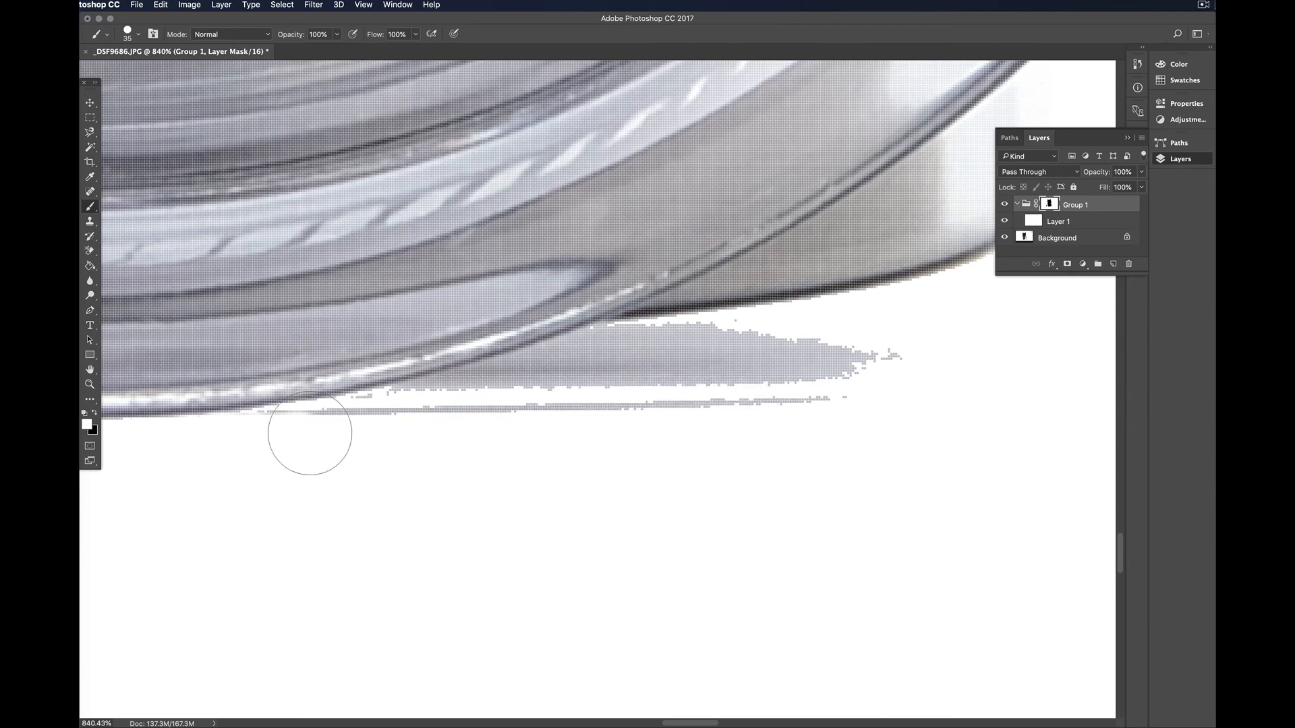
pyautogui.click(271, 450)
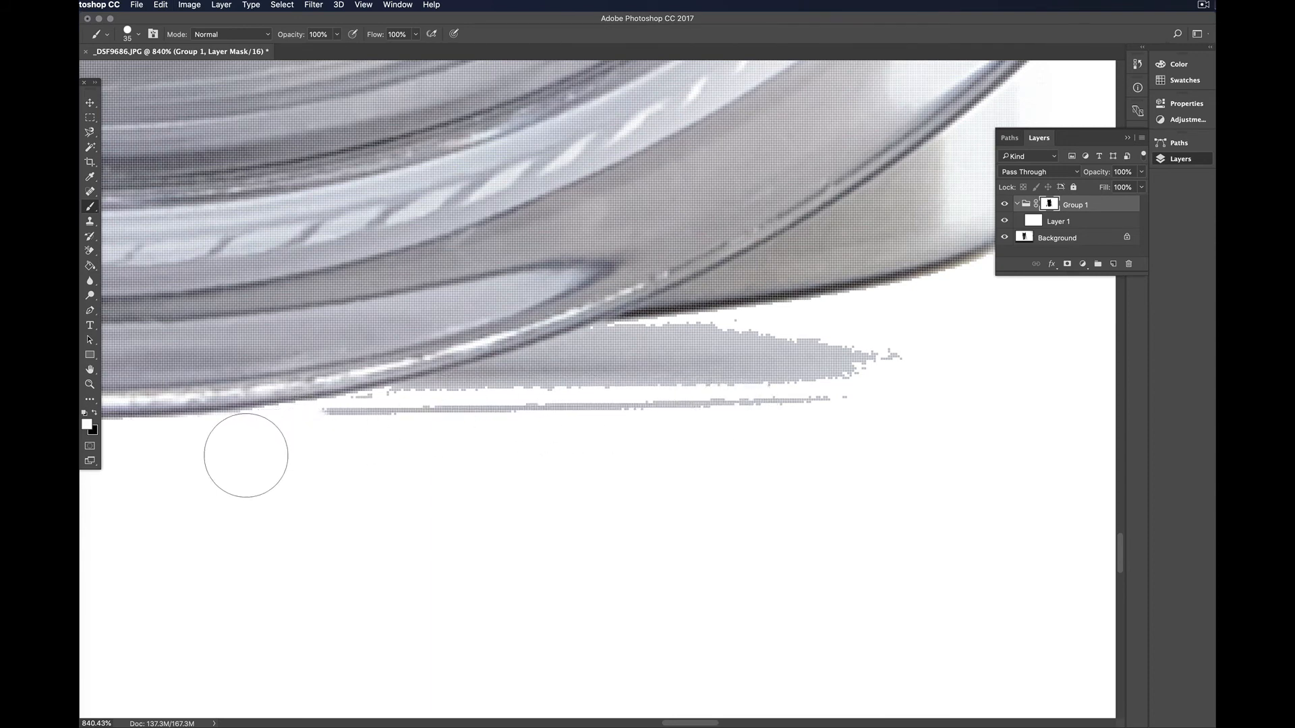
pyautogui.moveTo(325, 450)
pyautogui.mouseDown()
pyautogui.moveTo(656, 437)
pyautogui.moveTo(886, 398)
pyautogui.moveTo(886, 373)
pyautogui.moveTo(753, 389)
pyautogui.moveTo(762, 364)
pyautogui.moveTo(805, 365)
pyautogui.moveTo(644, 358)
pyautogui.moveTo(511, 429)
pyautogui.moveTo(379, 456)
pyautogui.moveTo(371, 431)
pyautogui.moveTo(596, 386)
pyautogui.mouseUp()
# - Reduce the brush to size 10 and paint white along the clear rim's lower edge beside its junction with the steel base
pyautogui.scroll(2, 577, 357)
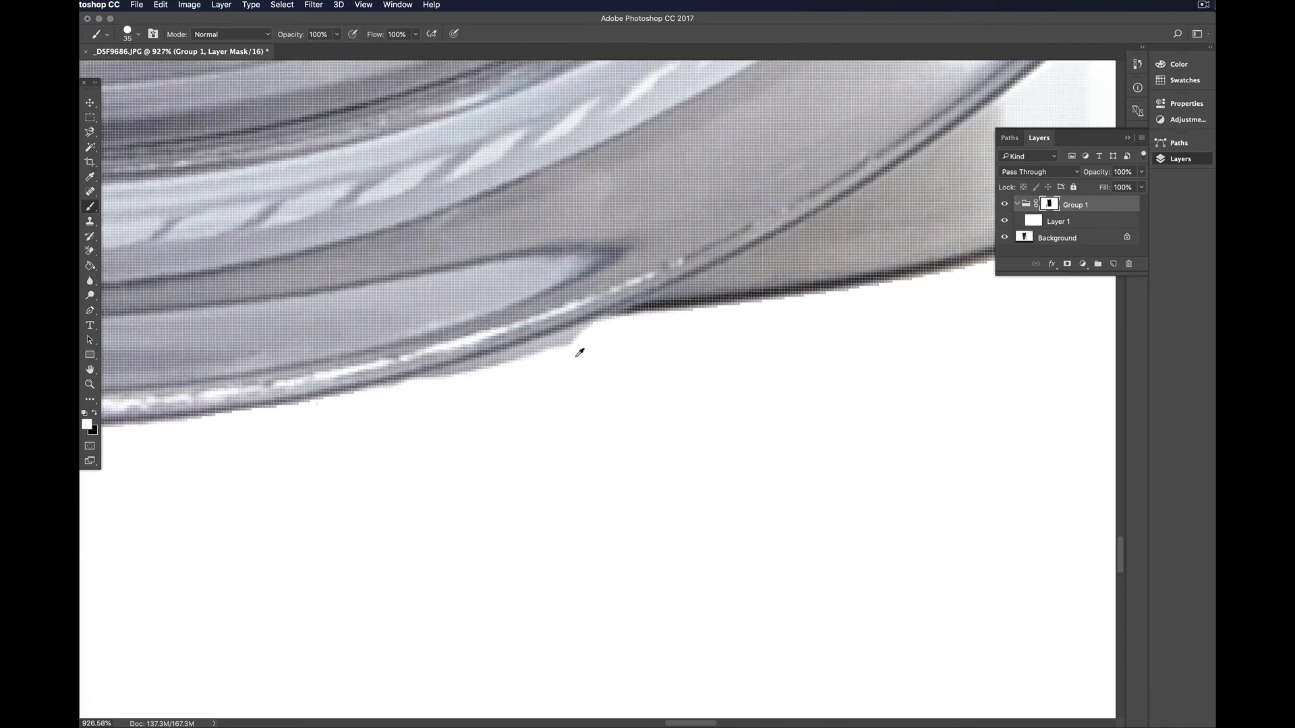
pyautogui.scroll(5, 580, 352)
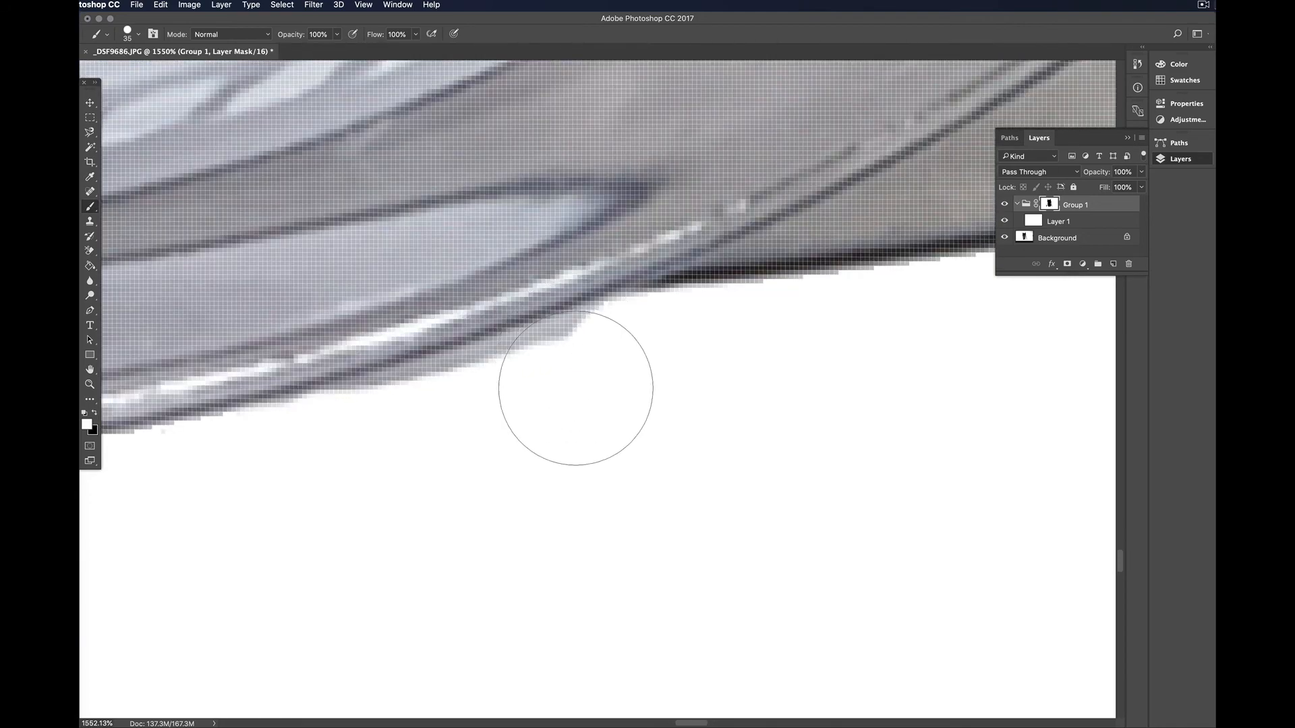
pyautogui.press('[')
pyautogui.press('[')
pyautogui.press('[')
pyautogui.press('[')
pyautogui.press('[')
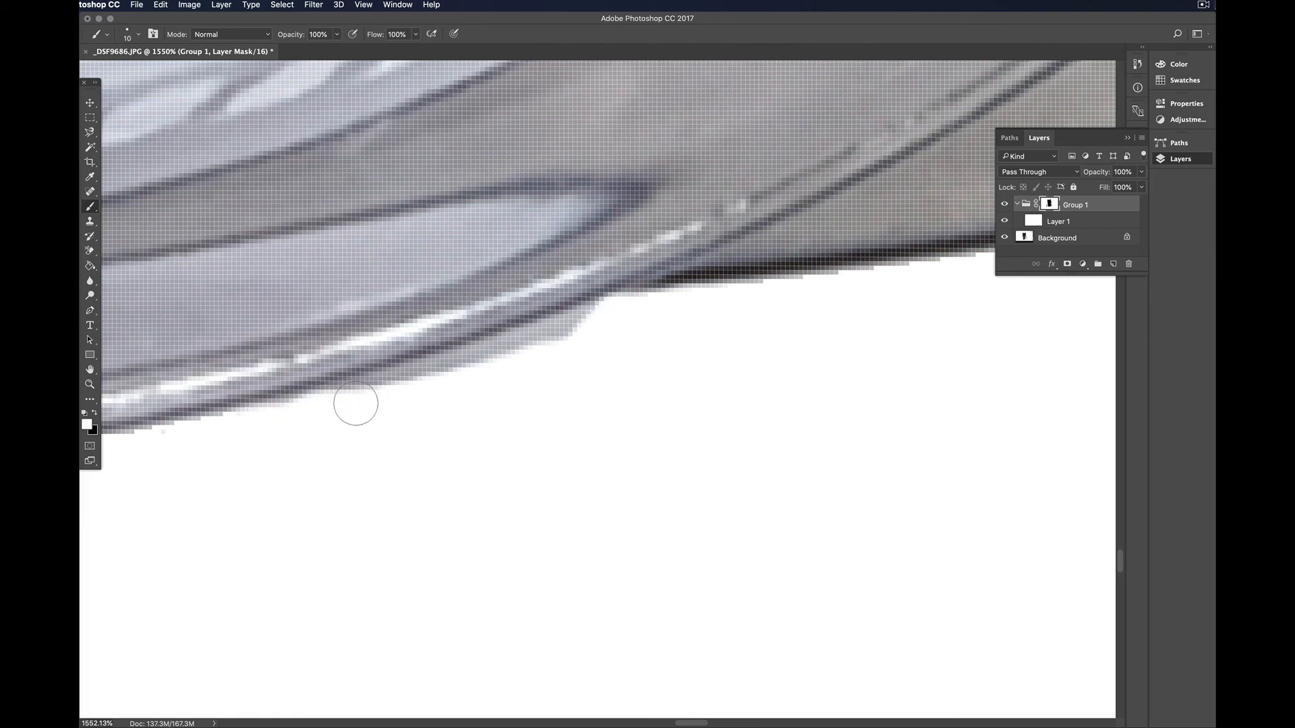
pyautogui.moveTo(344, 405)
pyautogui.mouseDown()
pyautogui.moveTo(559, 365)
pyautogui.moveTo(596, 326)
pyautogui.moveTo(530, 360)
pyautogui.moveTo(605, 322)
pyautogui.moveTo(414, 392)
pyautogui.moveTo(261, 422)
pyautogui.moveTo(308, 421)
pyautogui.moveTo(359, 440)
pyautogui.moveTo(176, 451)
pyautogui.mouseUp()
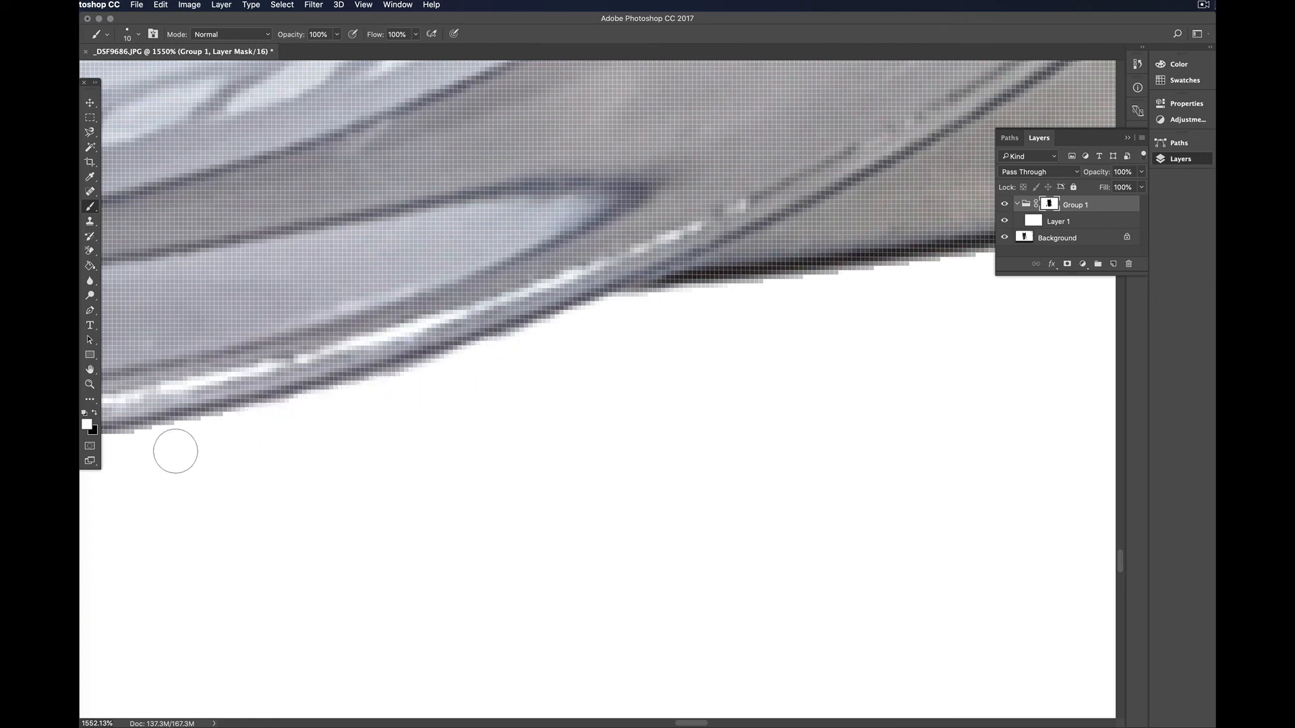
# - Examine the mask edge around the lower-right corner of the steel base for leftover shadow
pyautogui.scroll(-5, 277, 419)
pyautogui.scroll(-2, 376, 402)
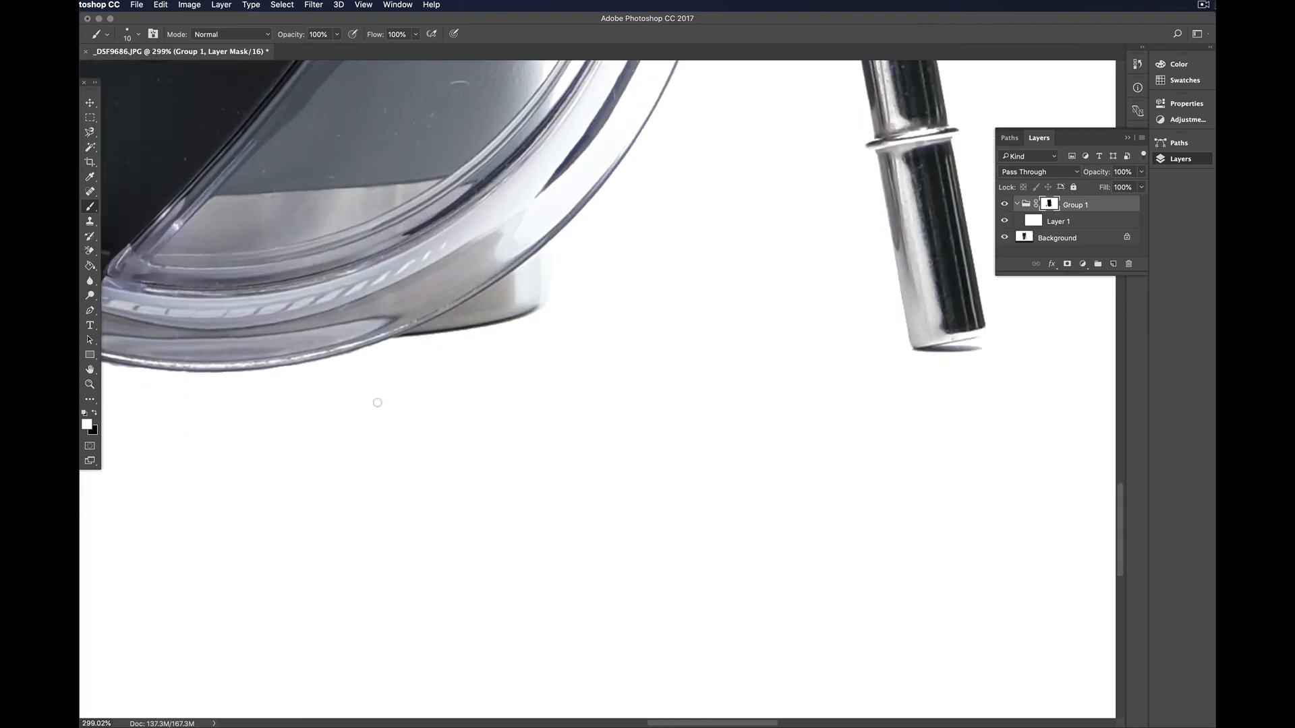
pyautogui.scroll(5, 386, 397)
pyautogui.scroll(-3, 385, 402)
pyautogui.scroll(4, 487, 450)
pyautogui.scroll(2, 566, 466)
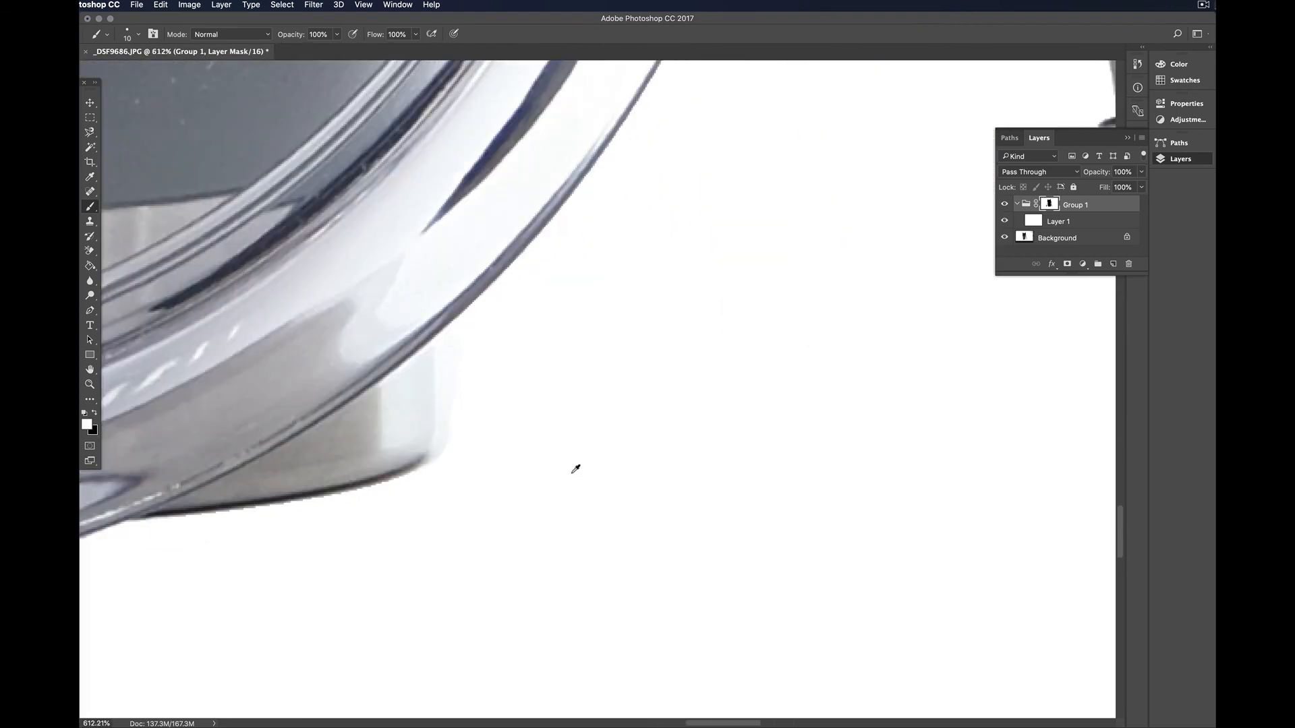
pyautogui.scroll(3, 465, 462)
pyautogui.scroll(2, 451, 459)
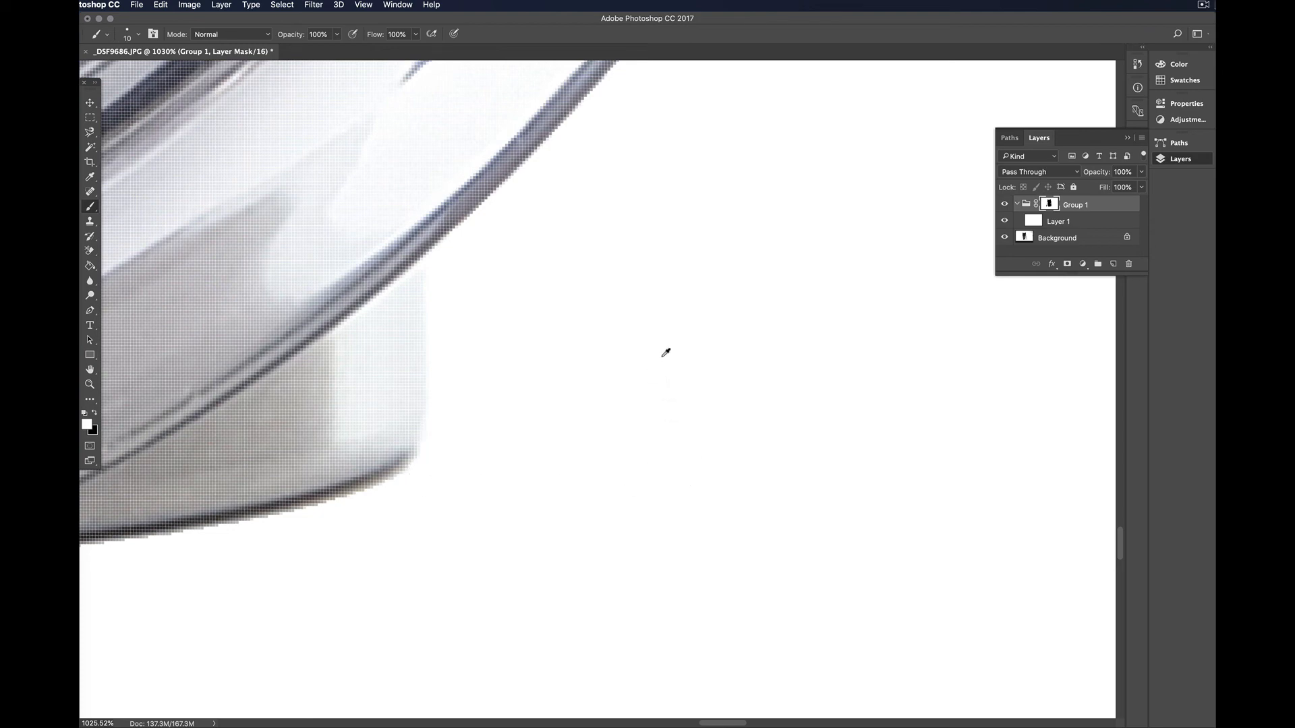
# - Examine the mask edge around the straw's lower tip and the shadow beneath it
pyautogui.scroll(-5, 665, 352)
pyautogui.scroll(-1, 708, 365)
pyautogui.scroll(5, 810, 381)
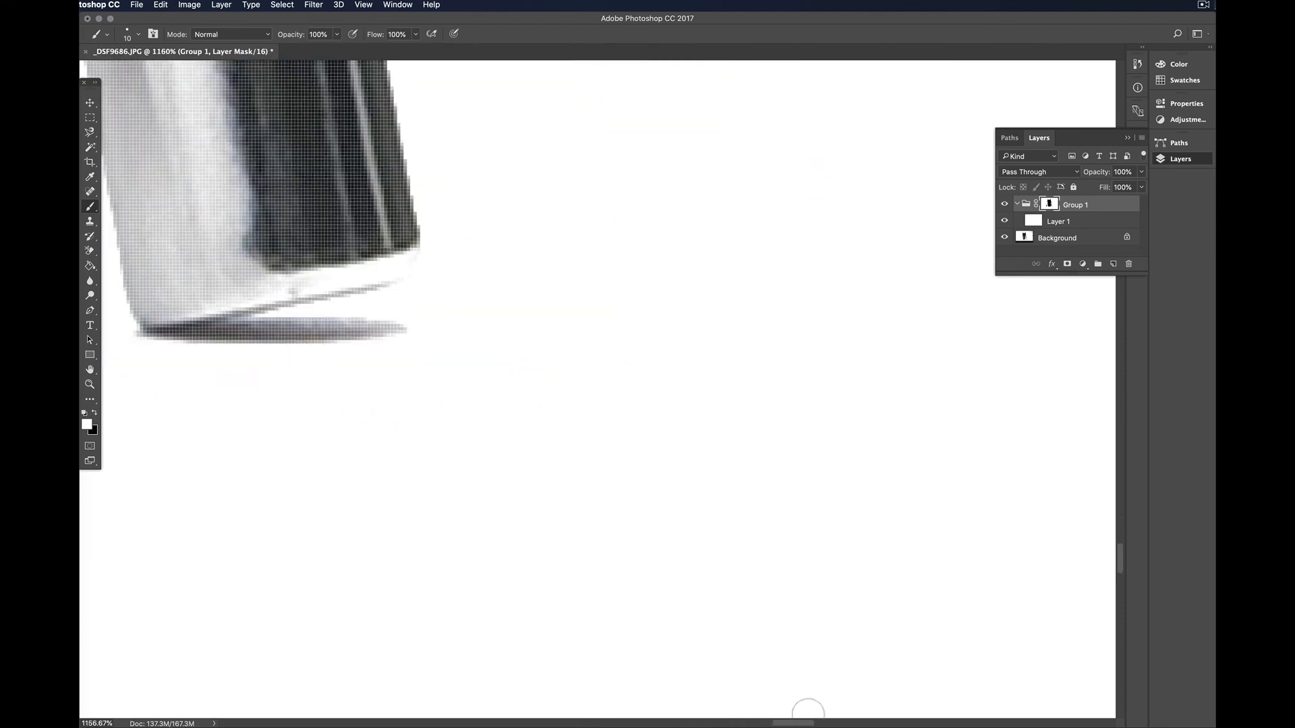
pyautogui.moveTo(799, 723); pyautogui.dragTo(782, 723)
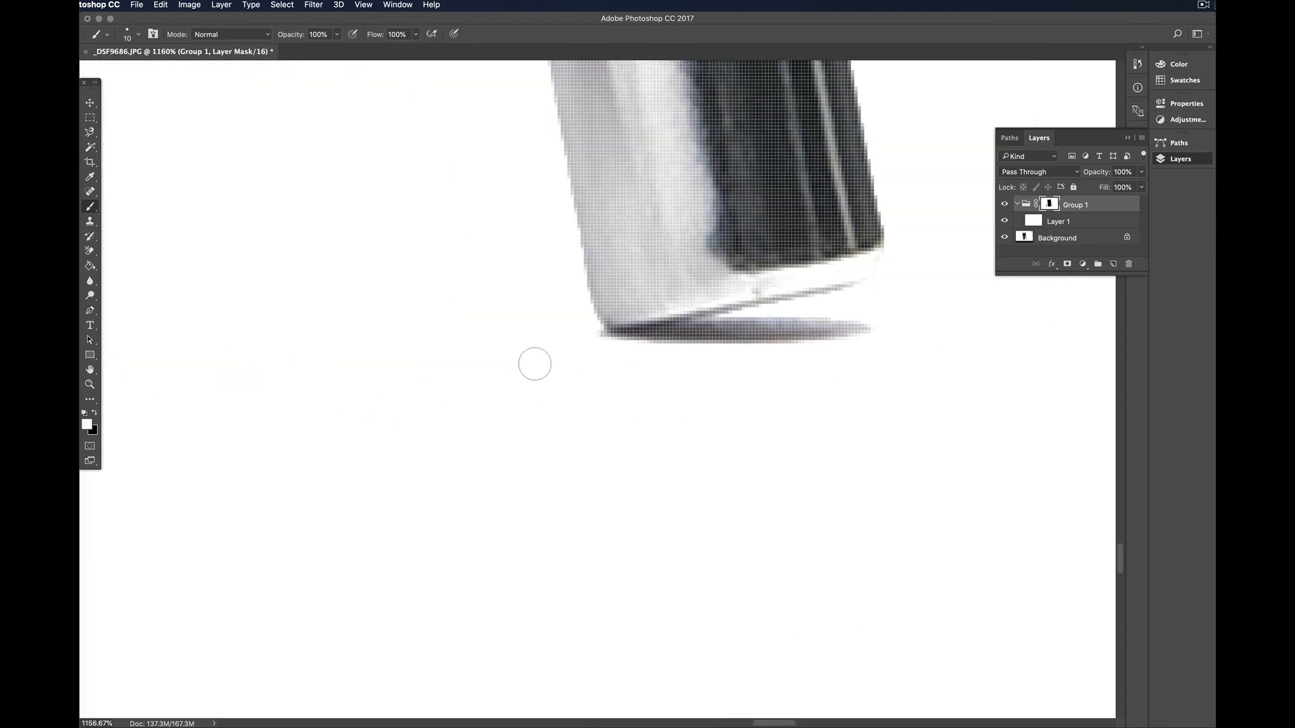
pyautogui.scroll(-5, 530, 338)
pyautogui.scroll(-6, 465, 332)
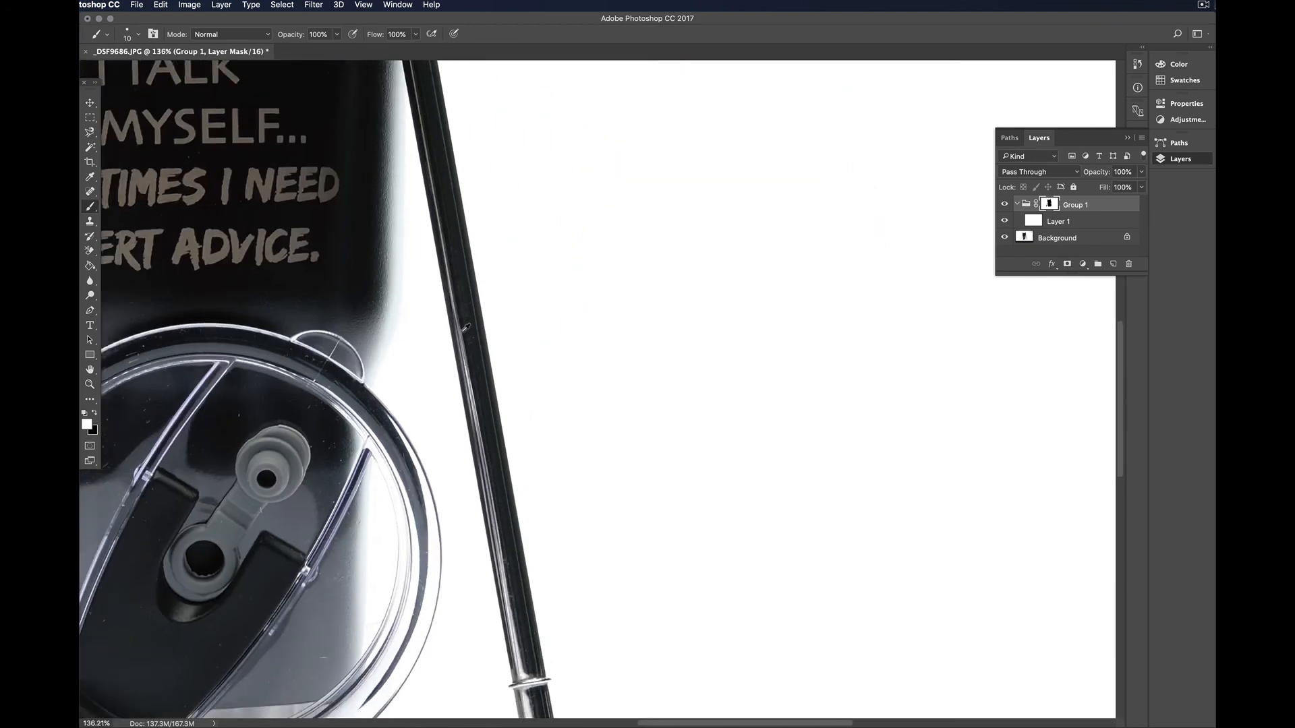
pyautogui.scroll(1, 600, 346)
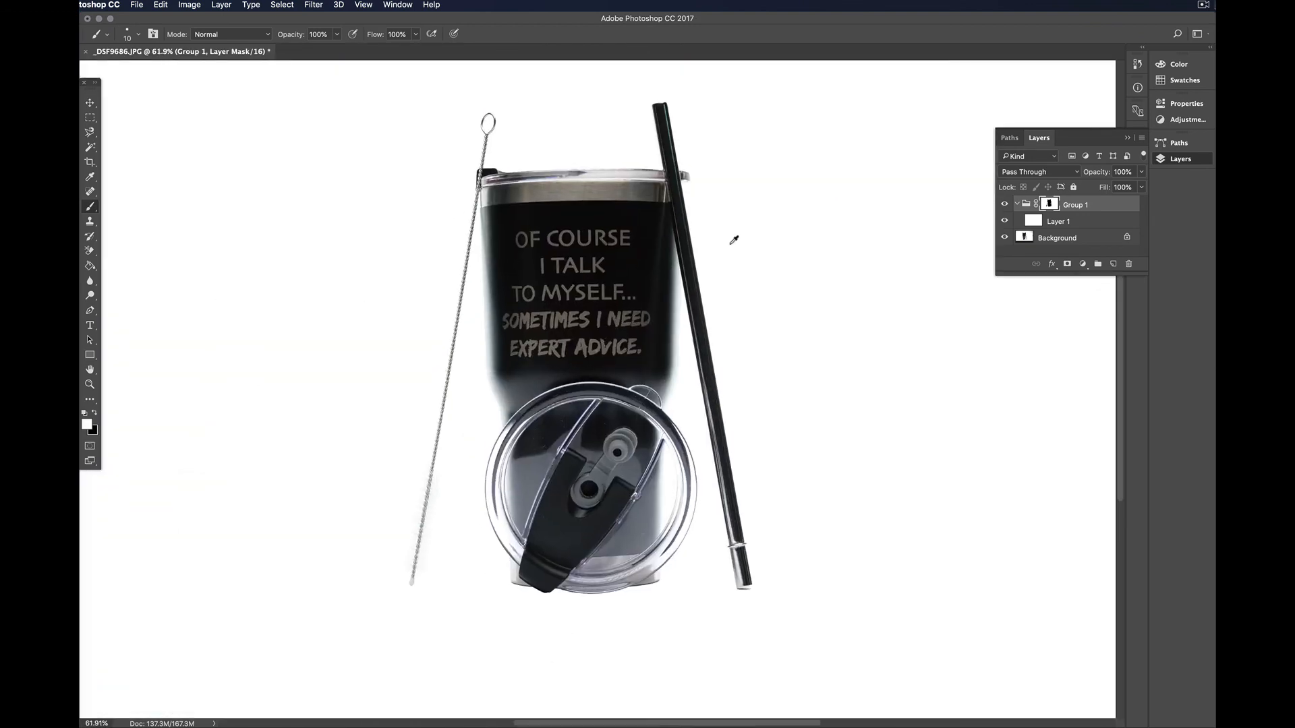
# - Examine the mask edges around the tumbler's top rim, brush loop, black tab and straw, and check the whole product
pyautogui.scroll(8, 385, 173)
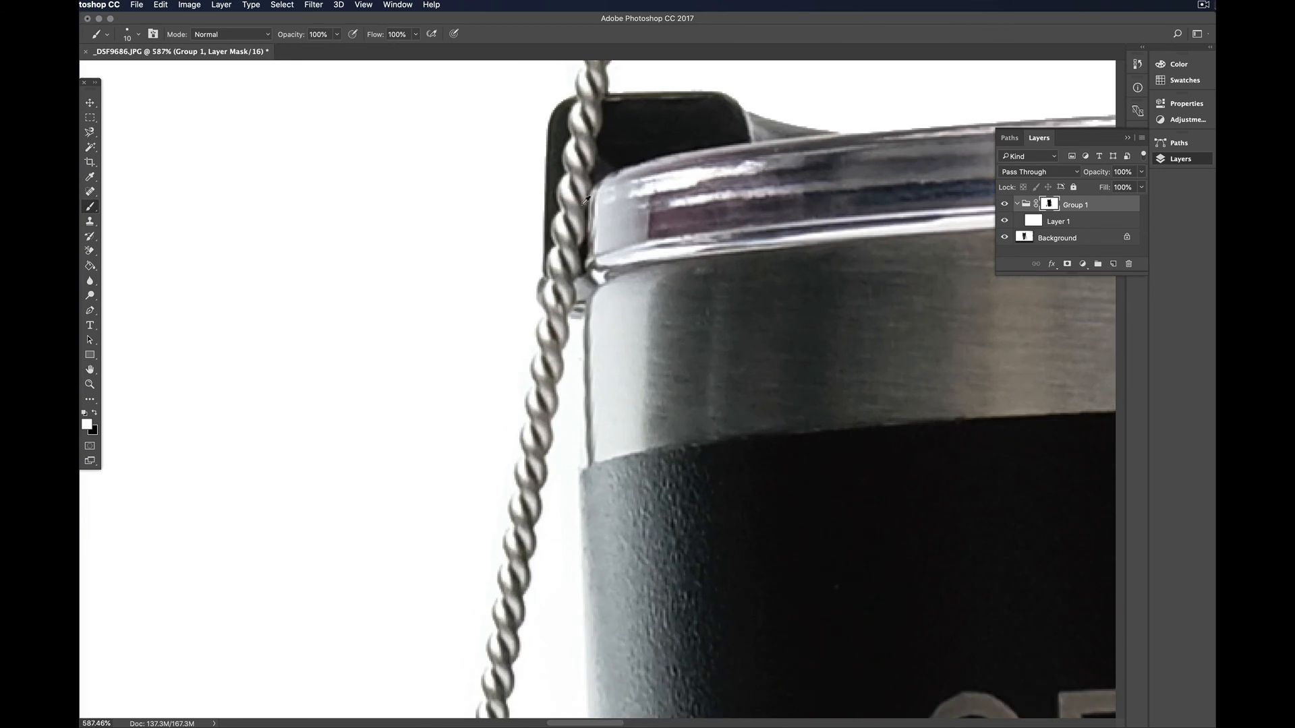
pyautogui.scroll(-4, 653, 200)
pyautogui.scroll(4, 754, 385)
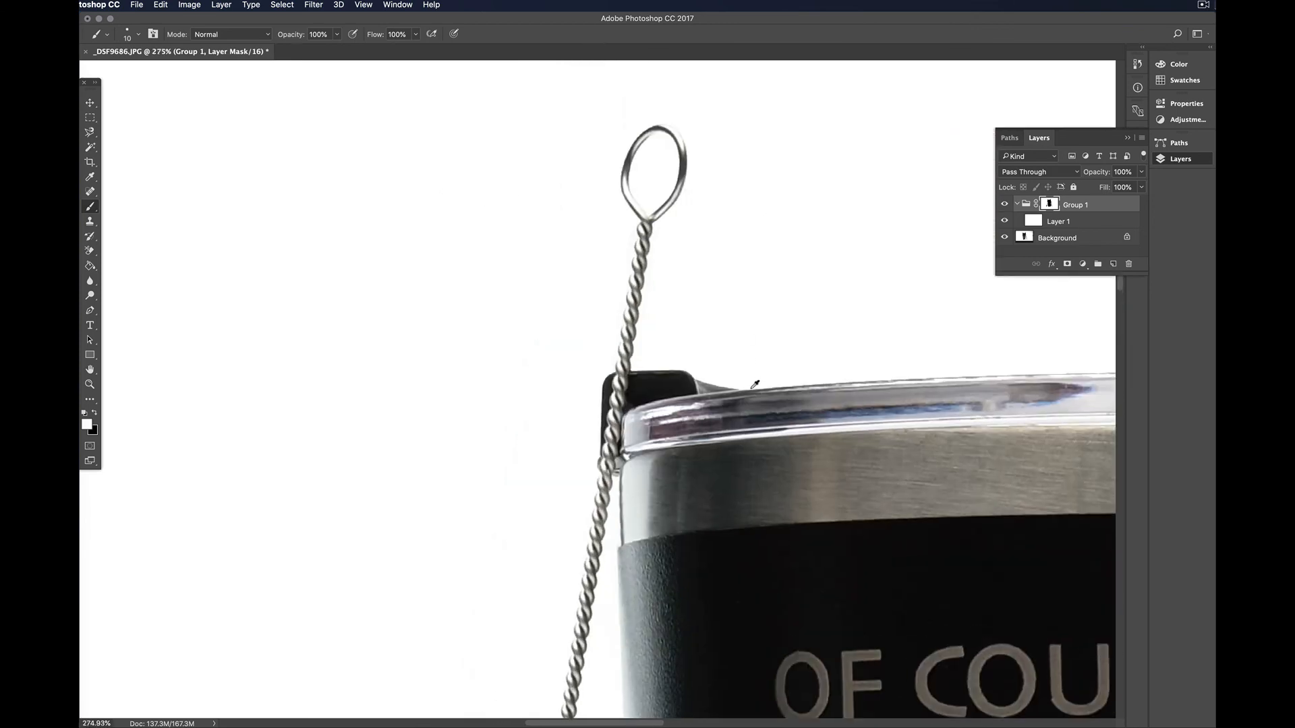
pyautogui.scroll(-5, 755, 385)
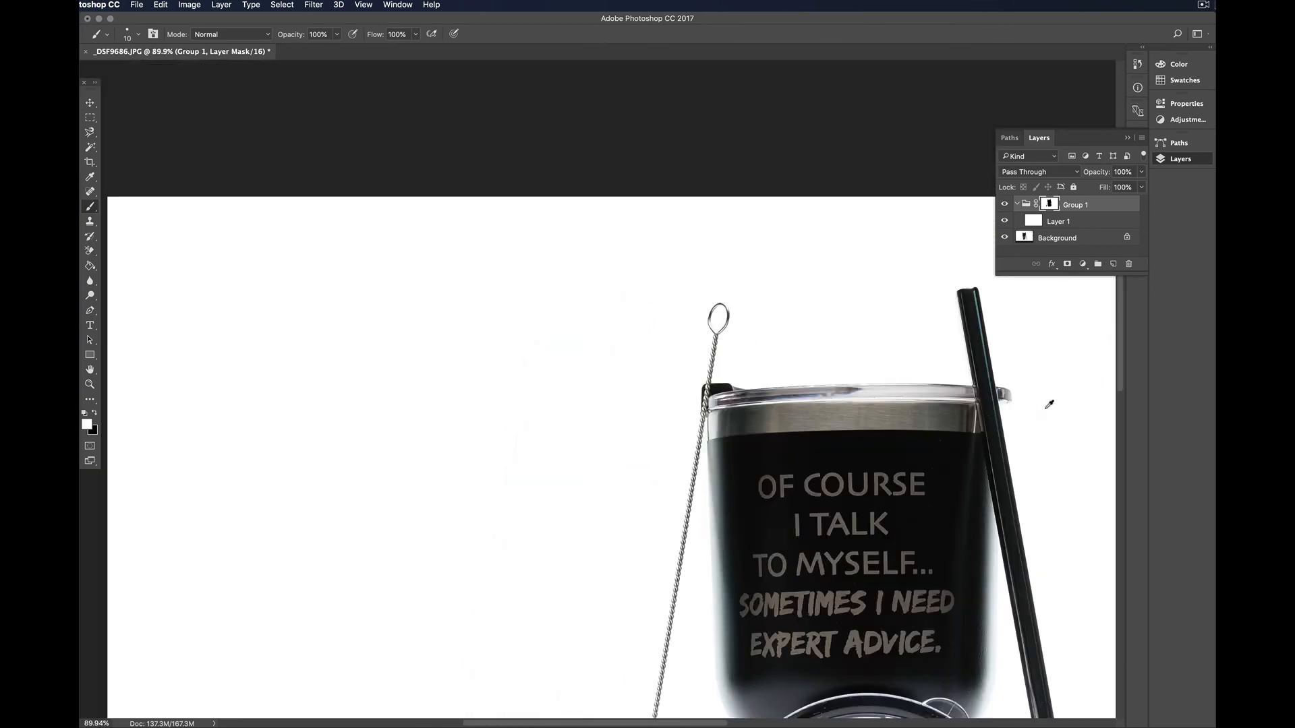
pyautogui.scroll(8, 1048, 405)
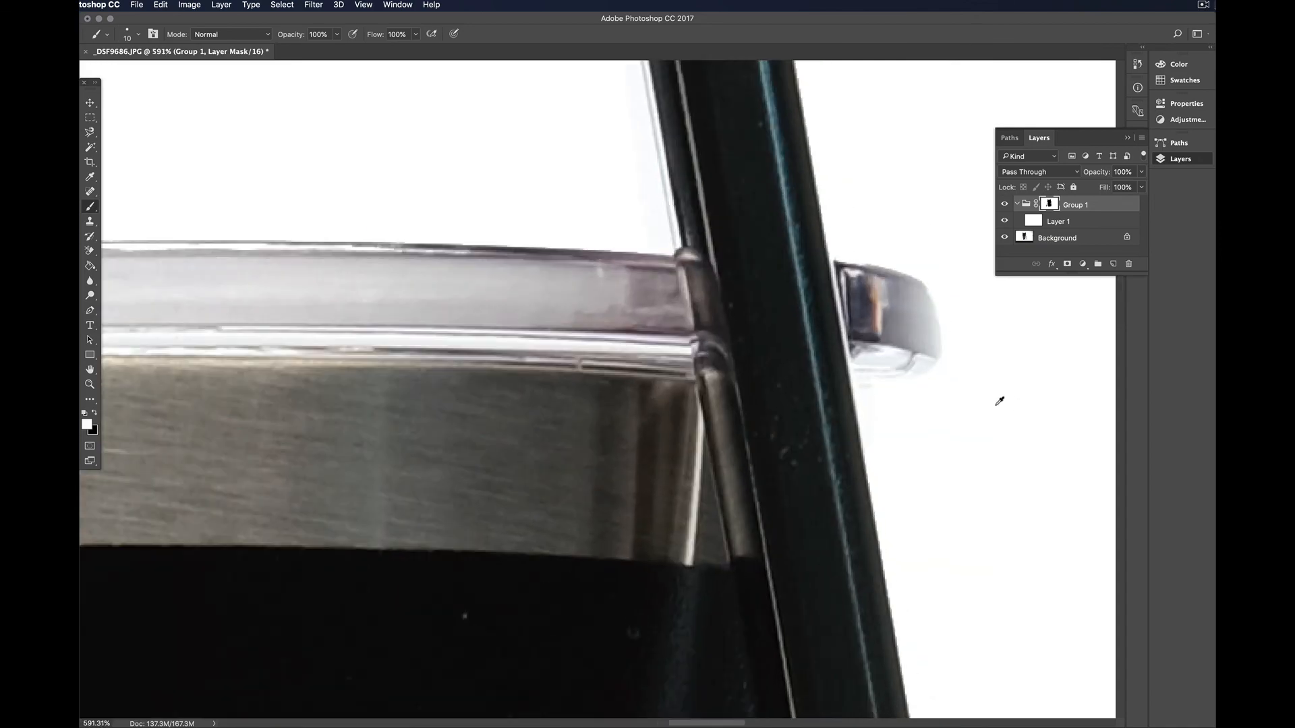
pyautogui.scroll(-2, 998, 402)
pyautogui.scroll(-6, 775, 428)
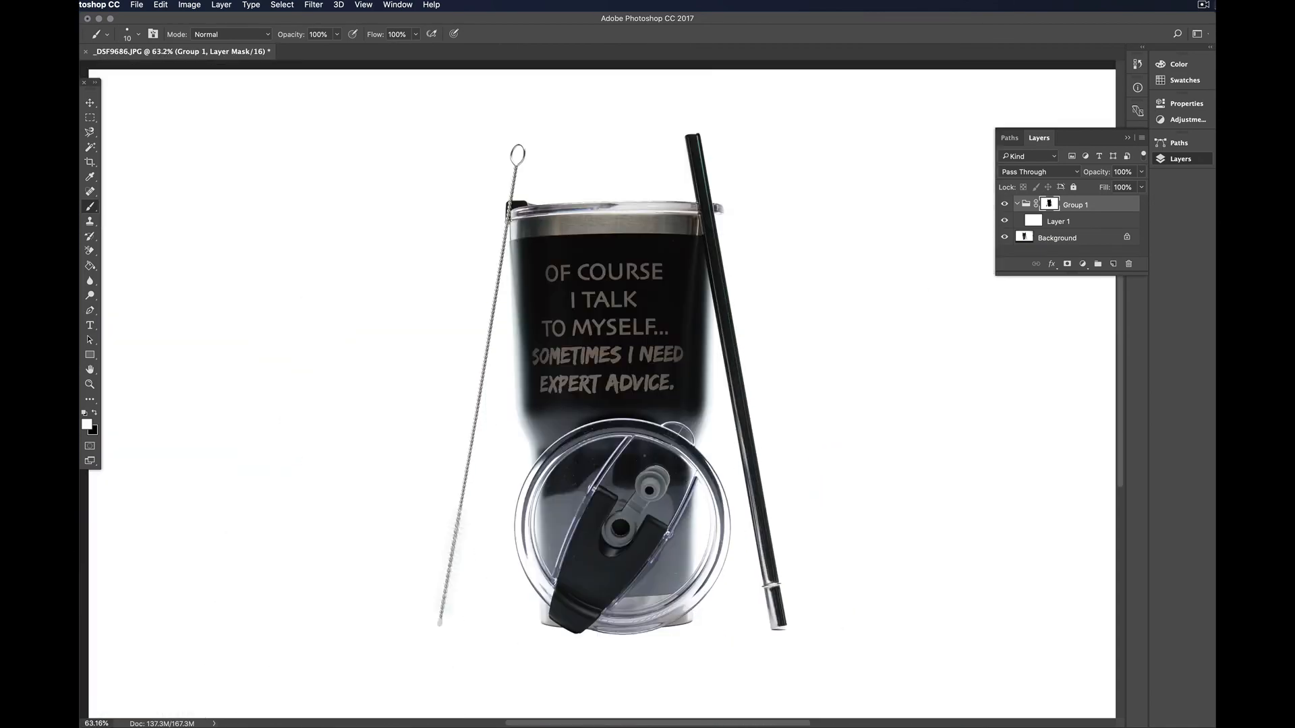
pyautogui.scroll(-1, 634, 426)
pyautogui.scroll(-2, 634, 427)
pyautogui.scroll(2, 625, 432)
pyautogui.scroll(1, 626, 432)
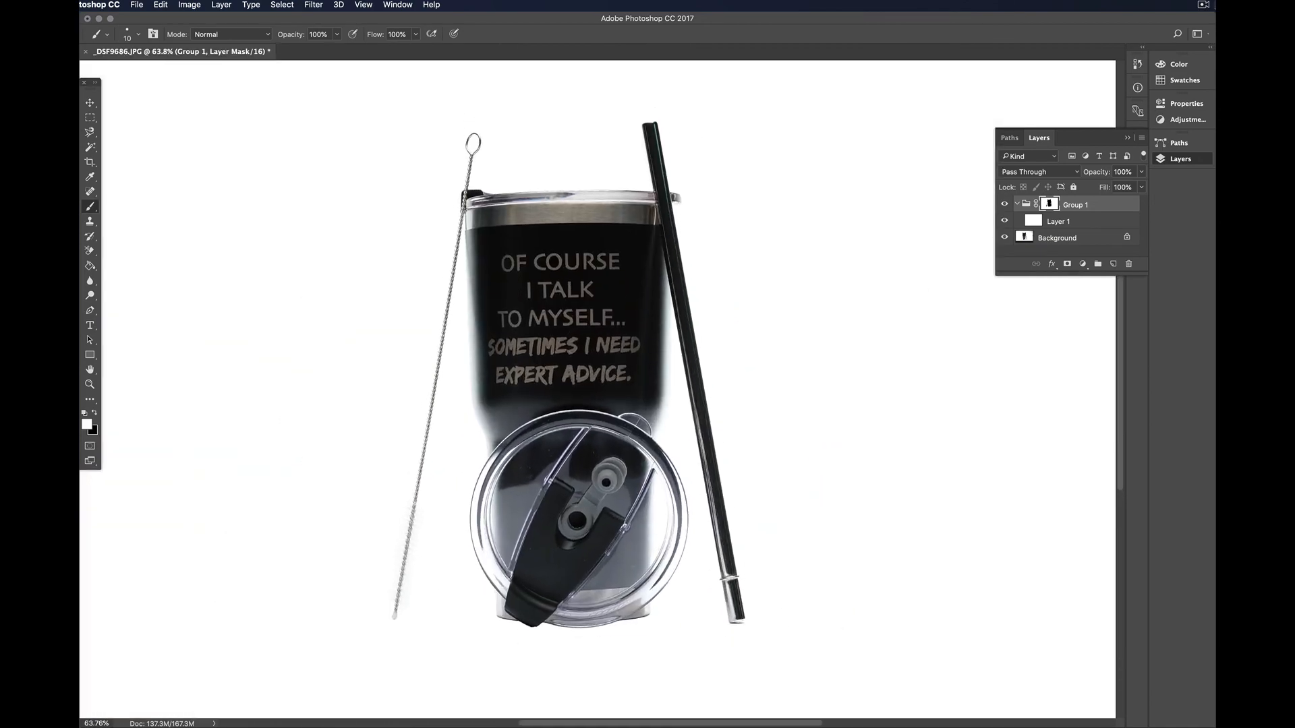
# - Frame the tumbler, brush and straw closely with a 1:1 (Square) crop, trimming the excess white on all sides
pyautogui.scroll(-1, 675, 187)
pyautogui.click(91, 162)
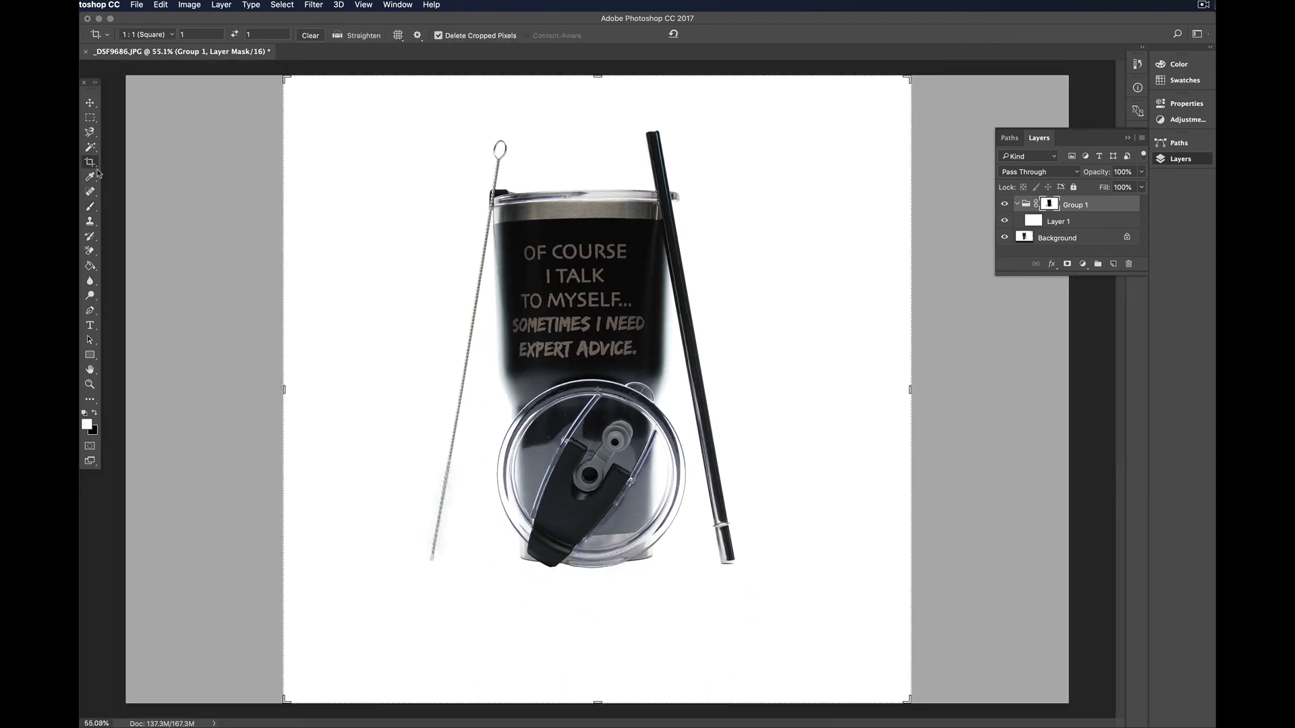
pyautogui.moveTo(911, 701); pyautogui.dragTo(854, 629)
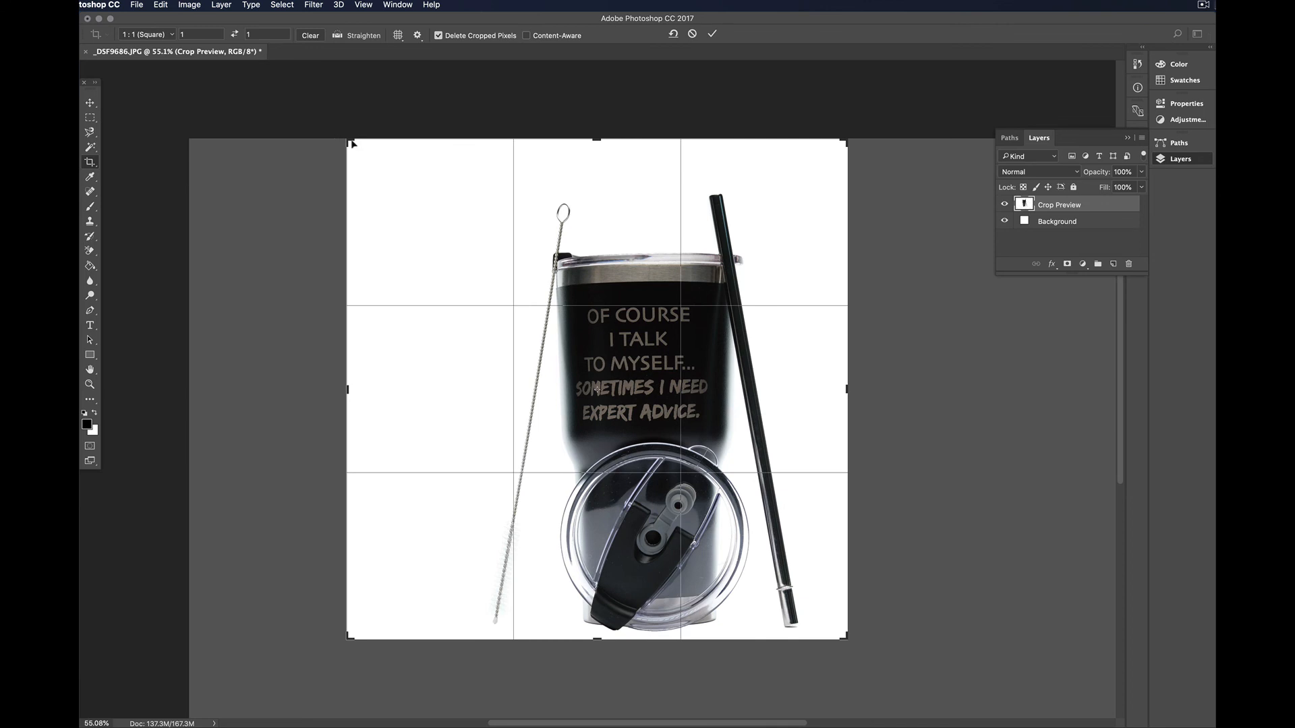
pyautogui.moveTo(352, 143); pyautogui.dragTo(379, 159)
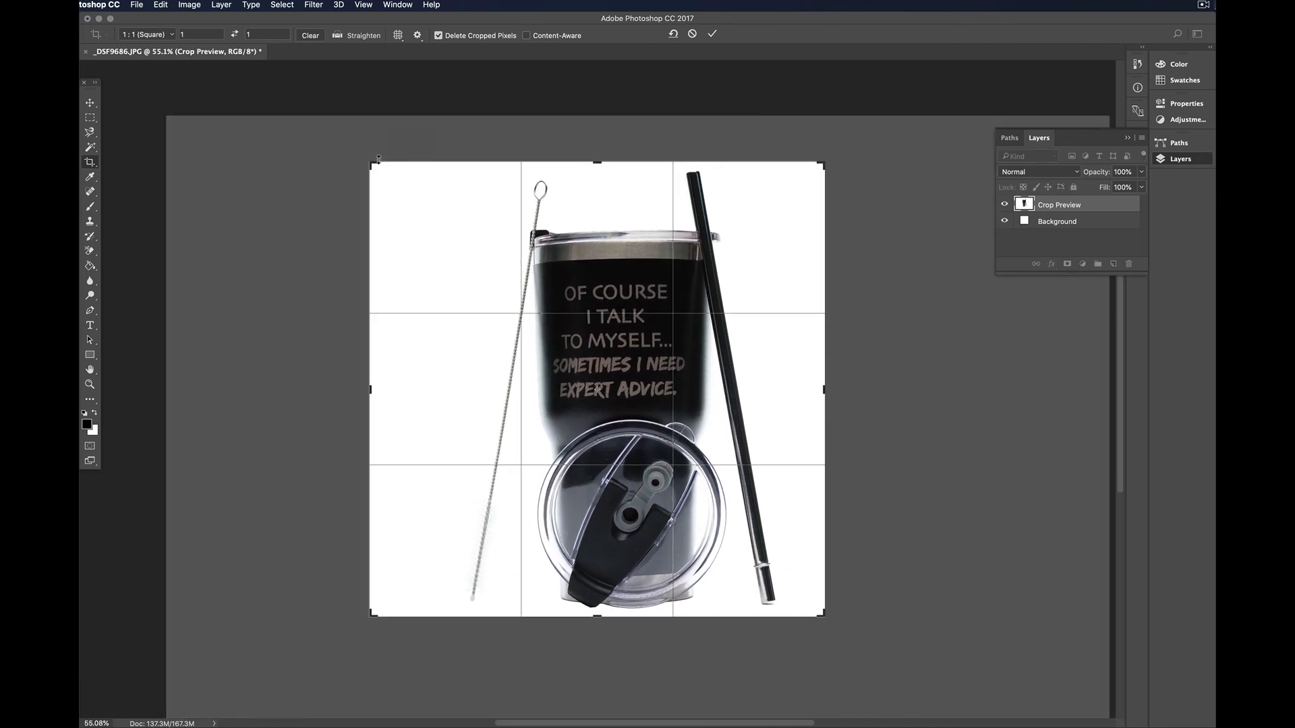
# - Center the product horizontally inside the square crop frame and apply the crop
pyautogui.moveTo(635, 403); pyautogui.dragTo(608, 402)
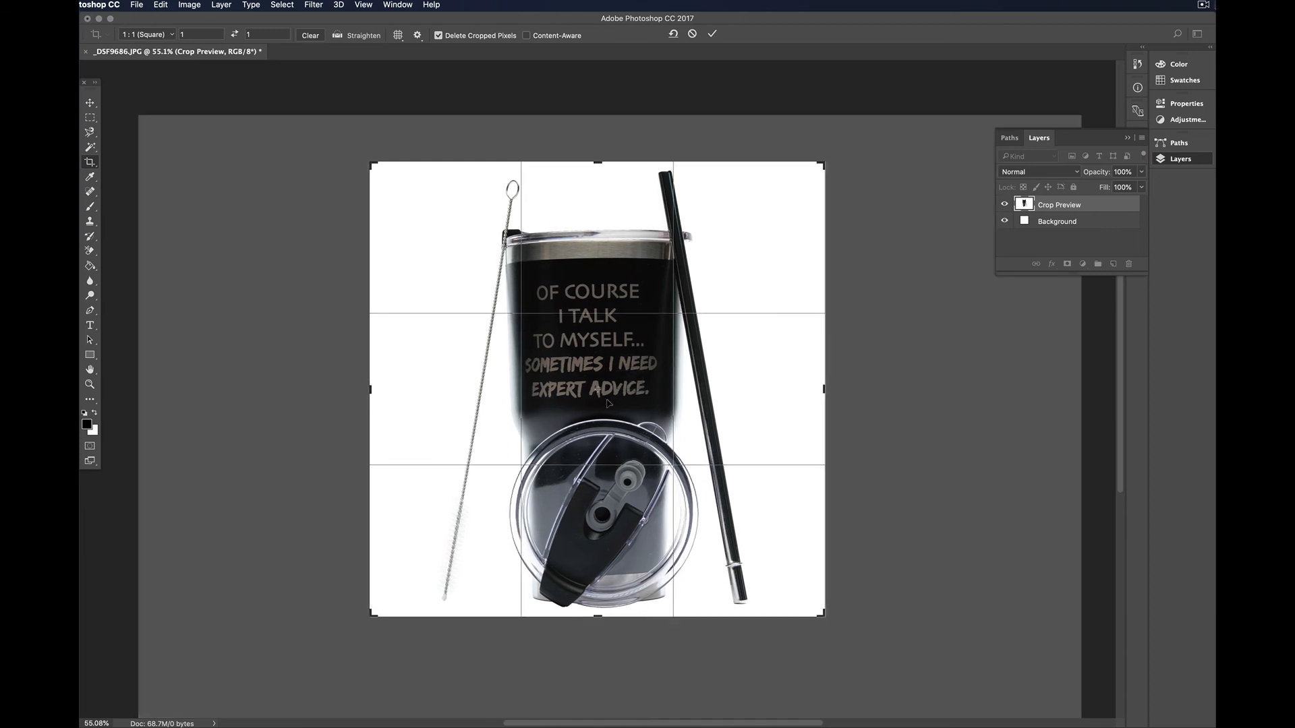
pyautogui.press('Left')
pyautogui.press('Left')
pyautogui.press('Left')
pyautogui.press('Left')
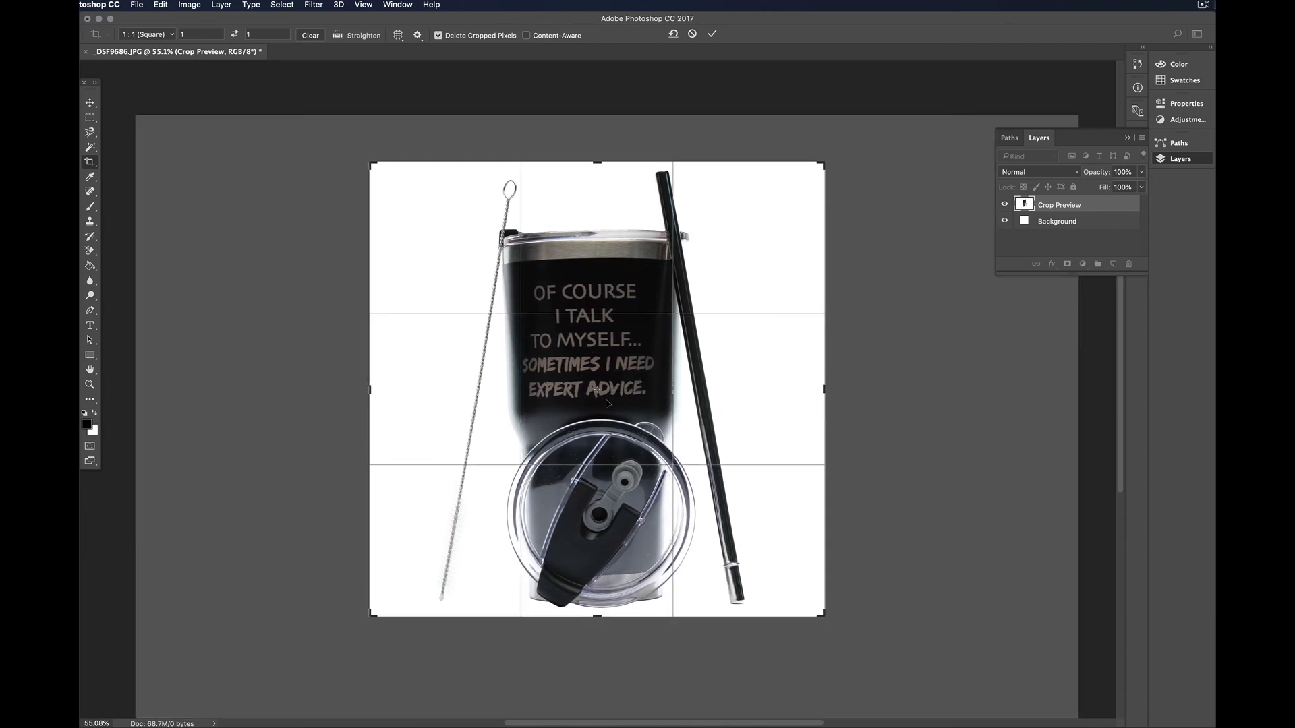
pyautogui.press('Right')
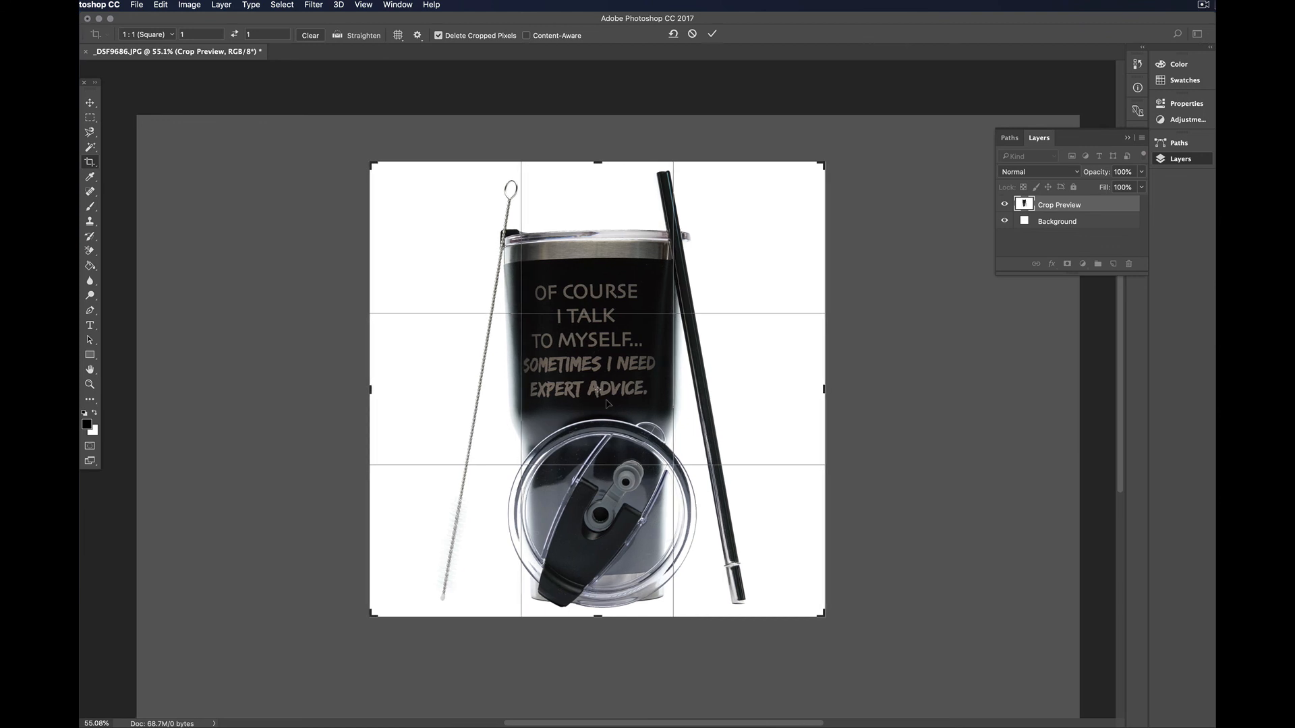
pyautogui.press('Return')
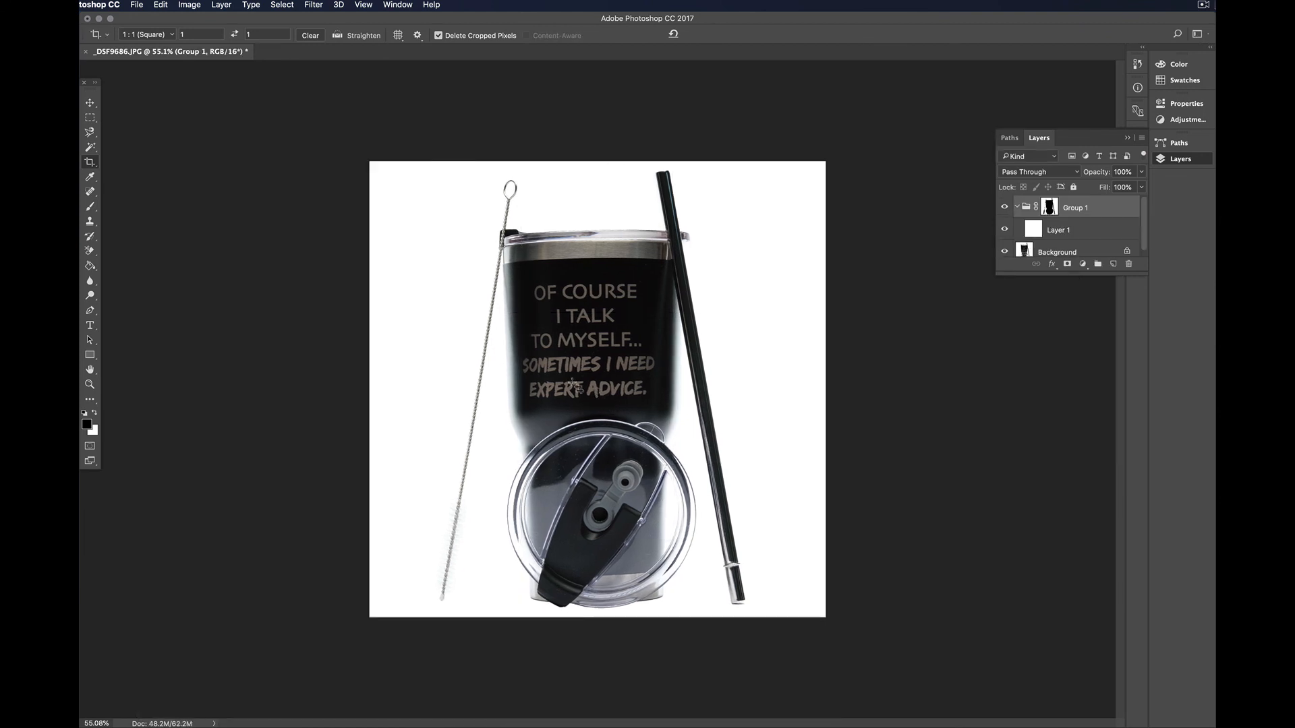